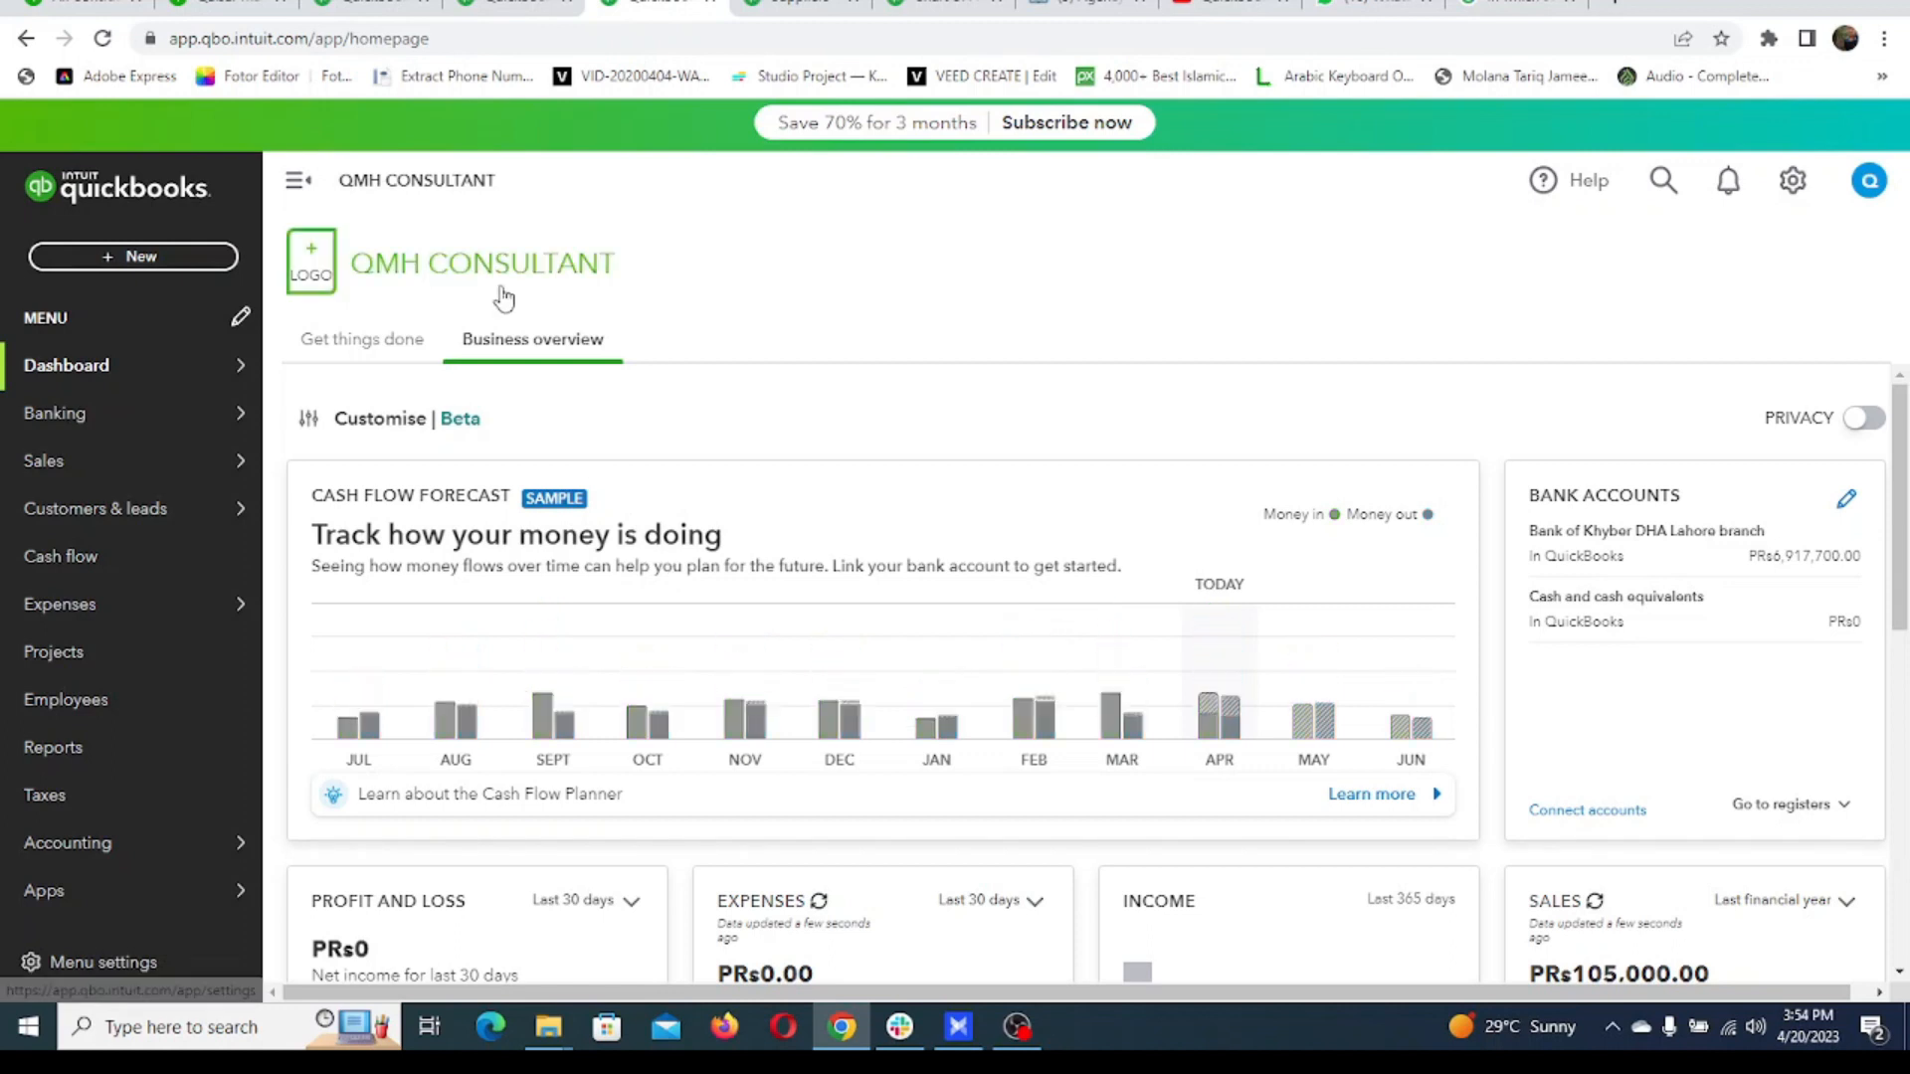
# Create a new supplier credit for the supplier 1ST LOOK (HARI PUR).
pyautogui.click(169, 262)
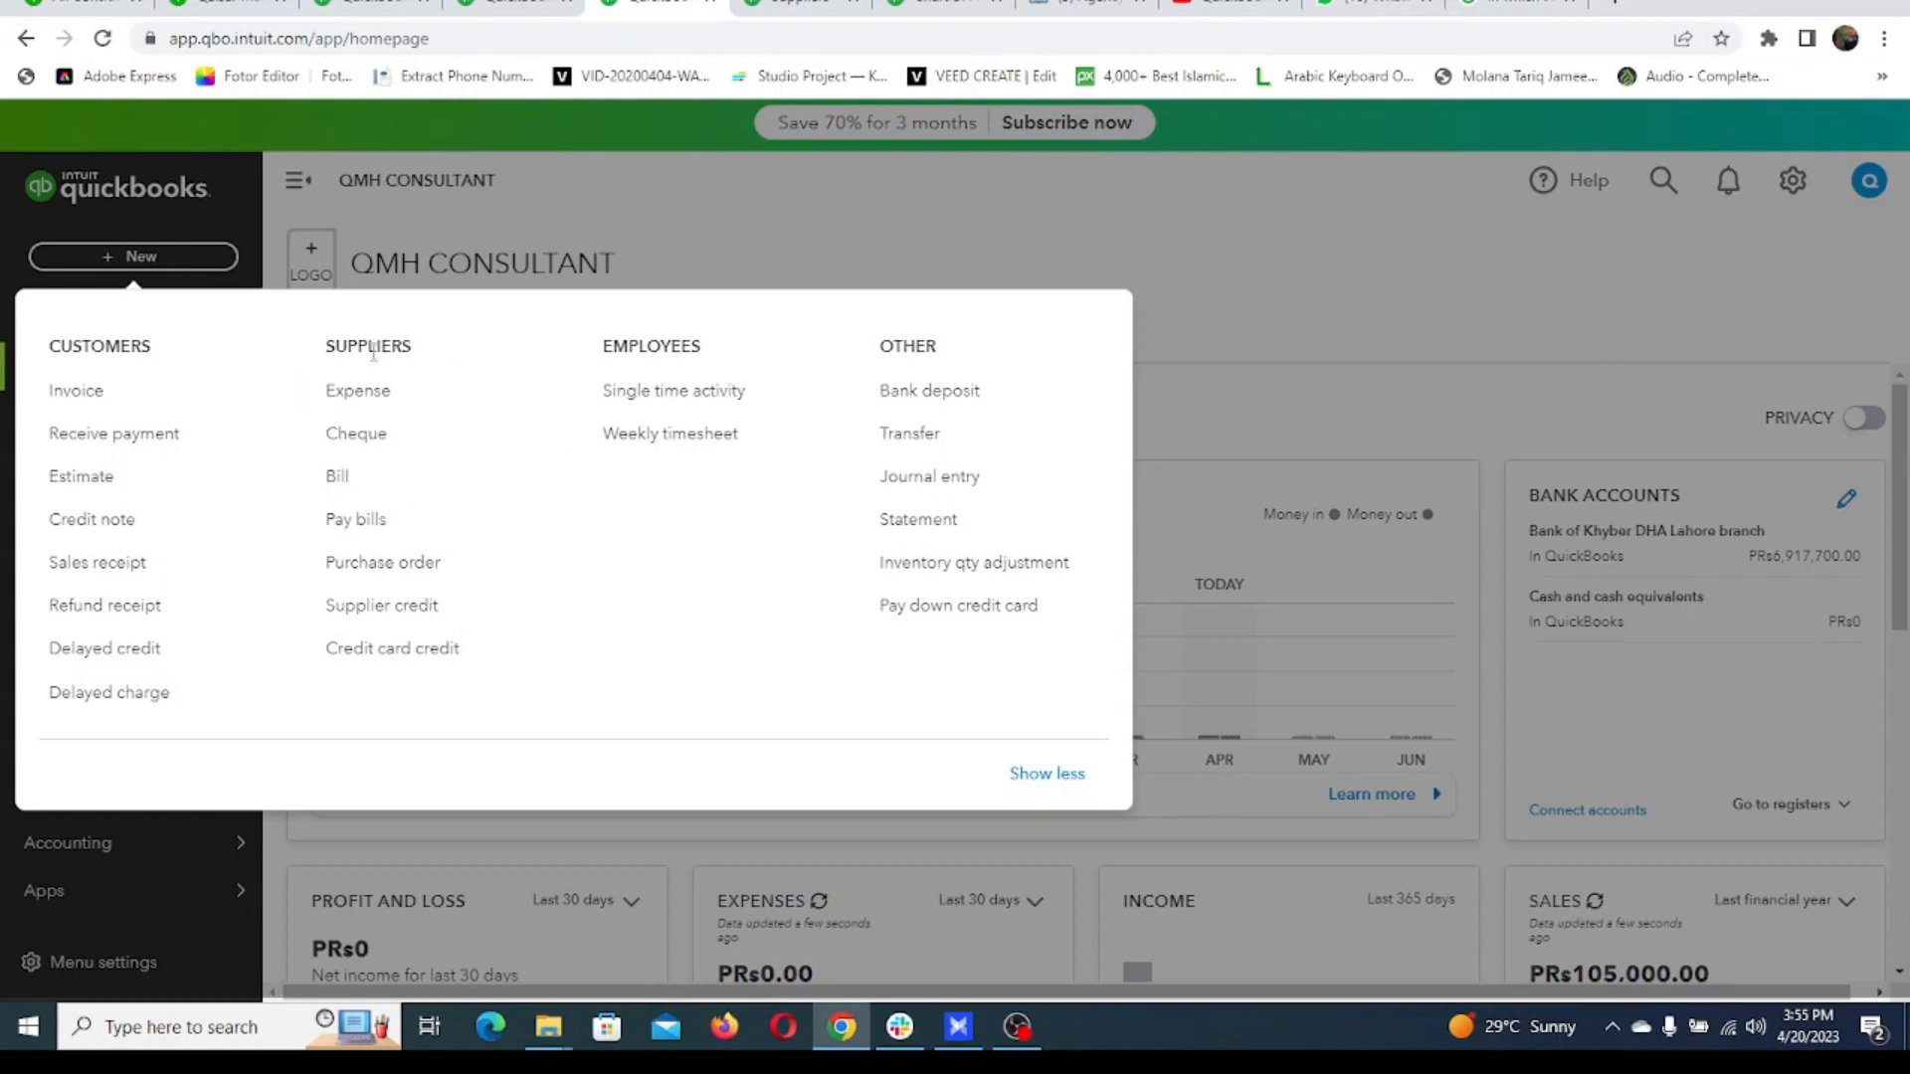
pyautogui.click(383, 608)
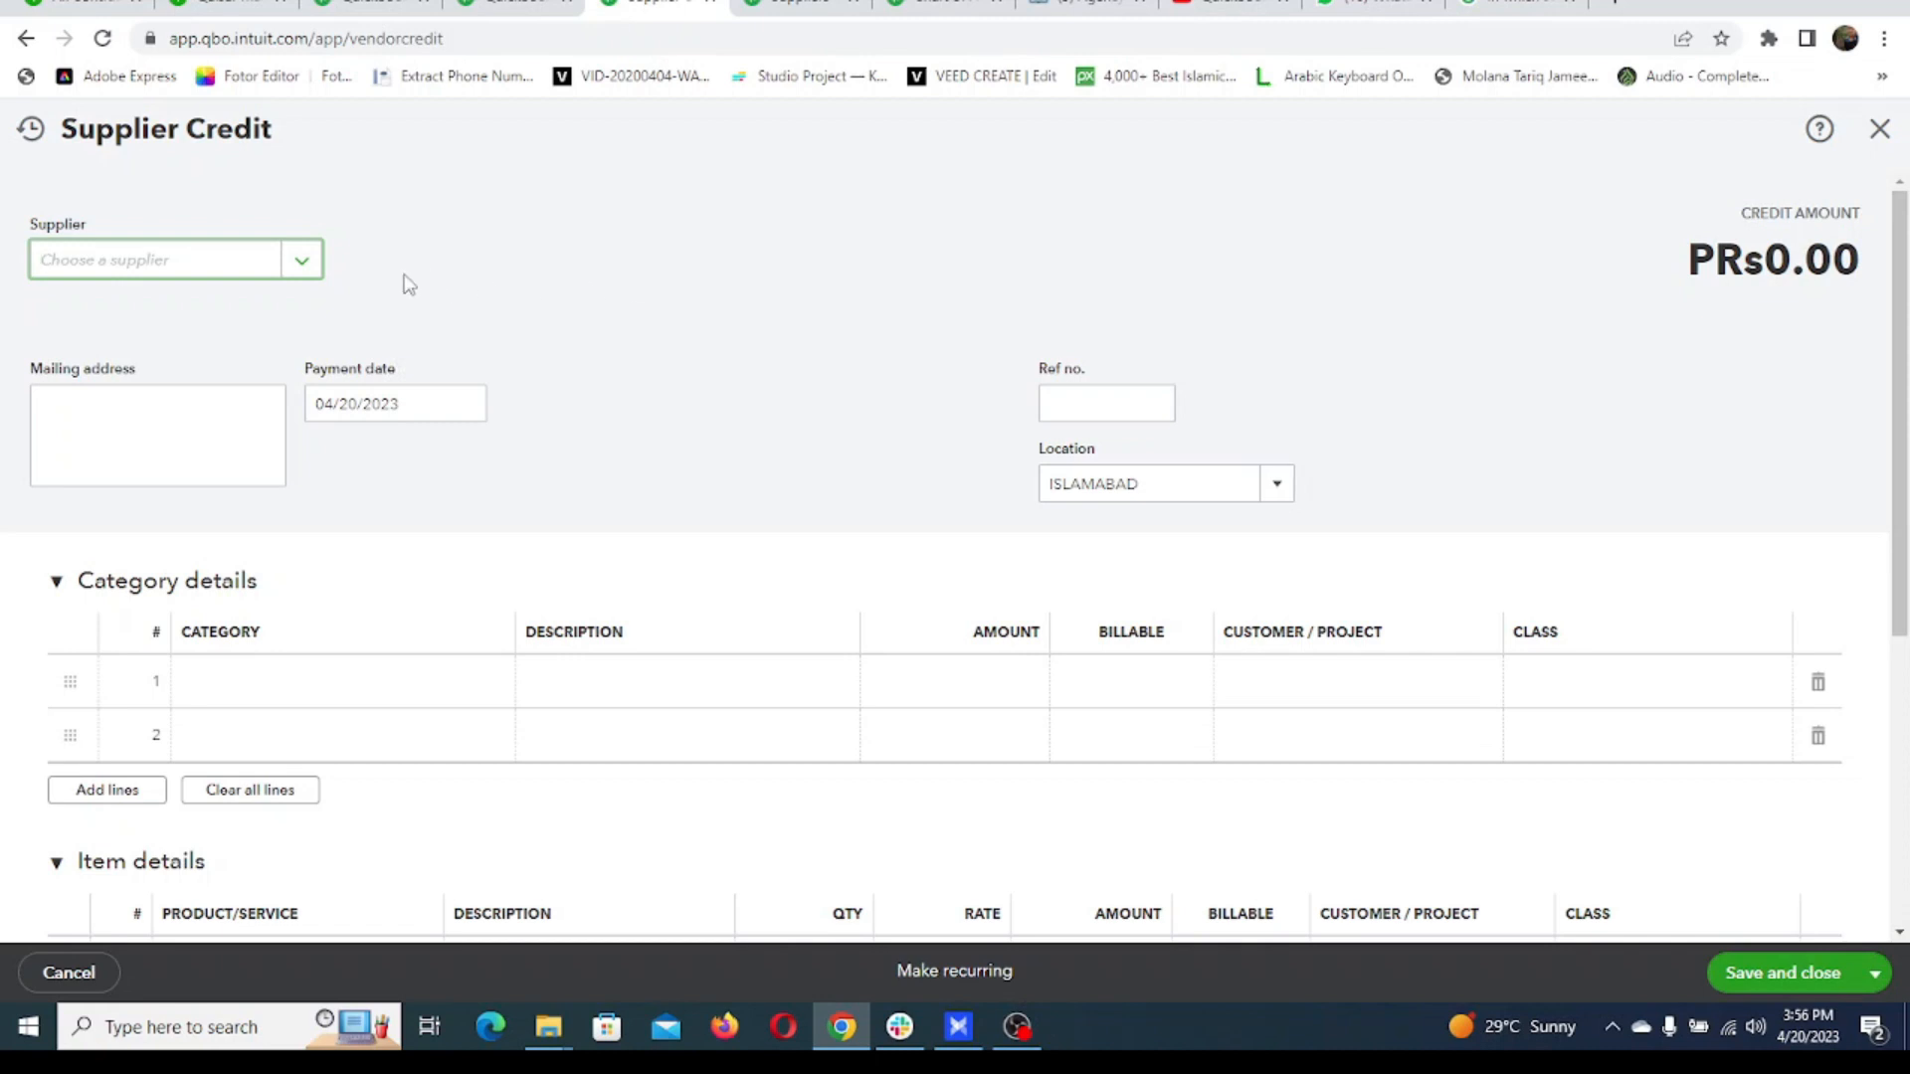
pyautogui.click(301, 263)
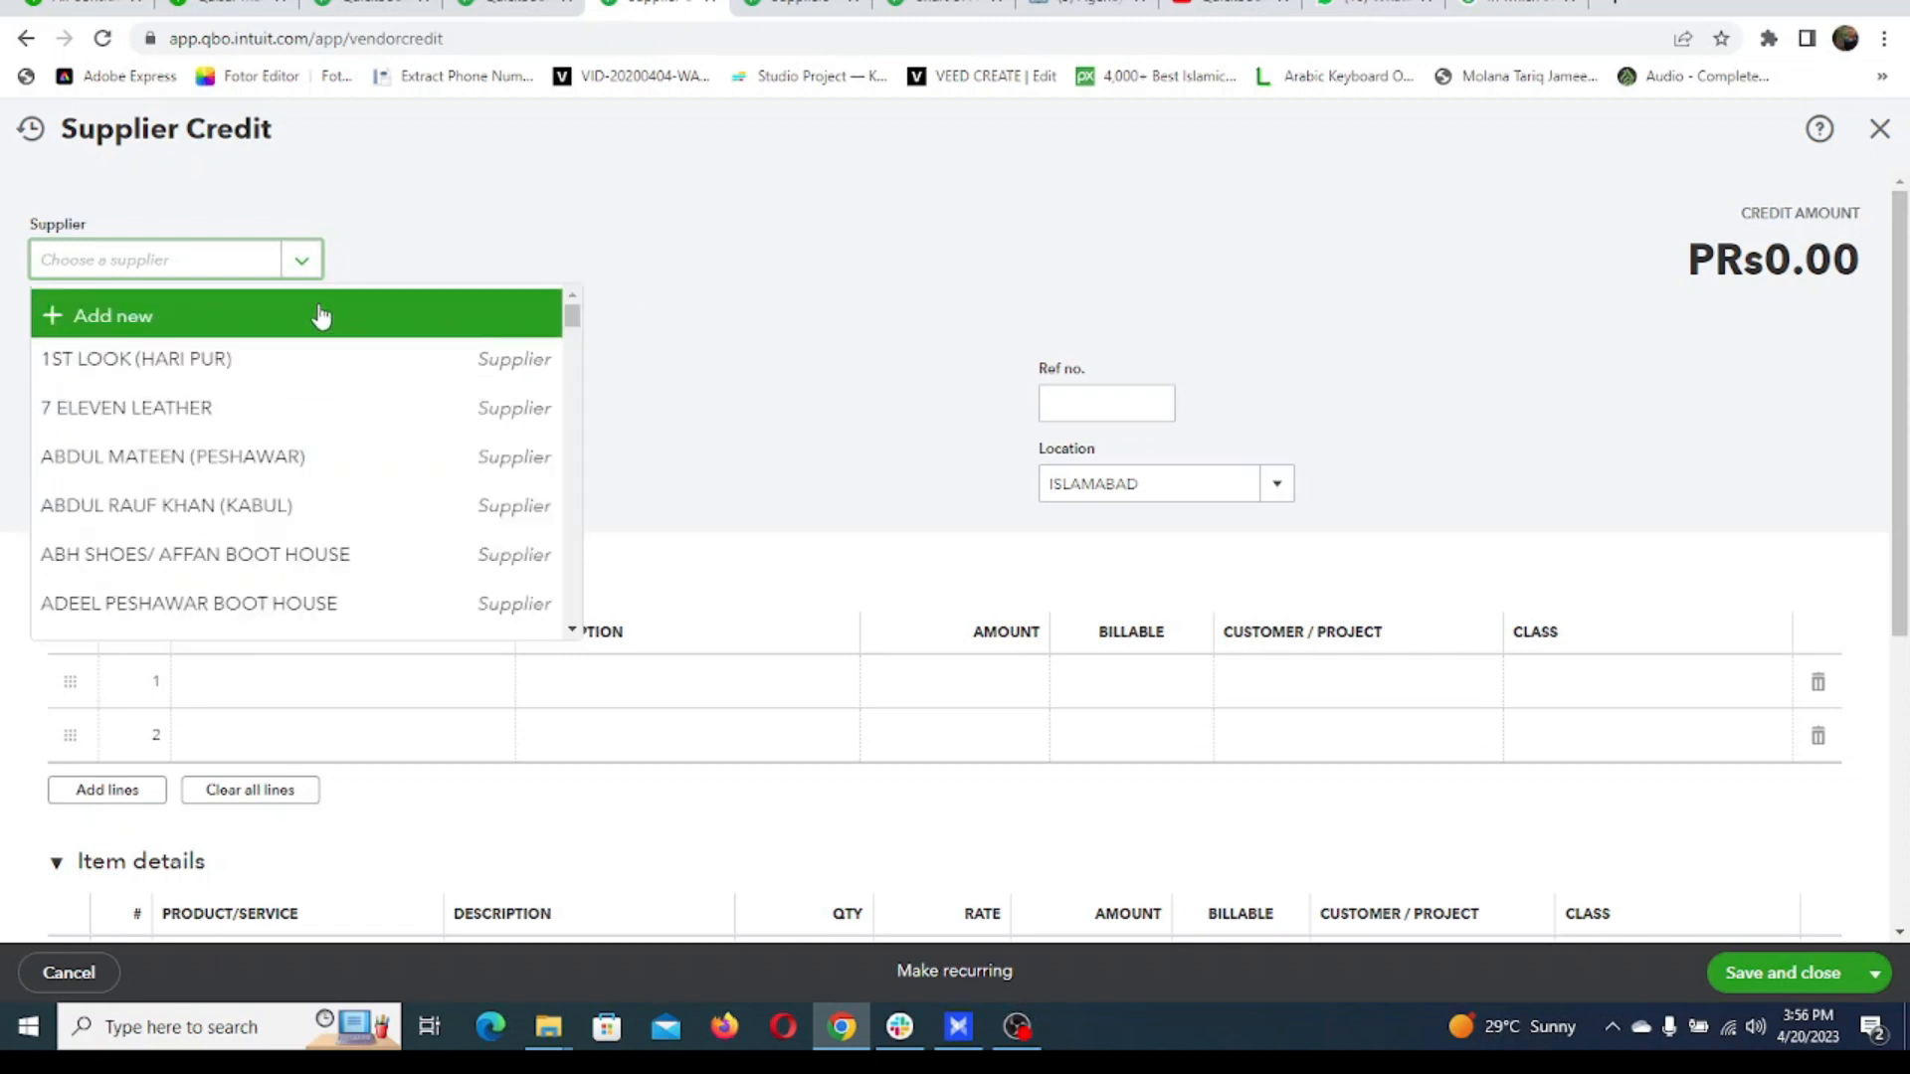
pyautogui.click(281, 360)
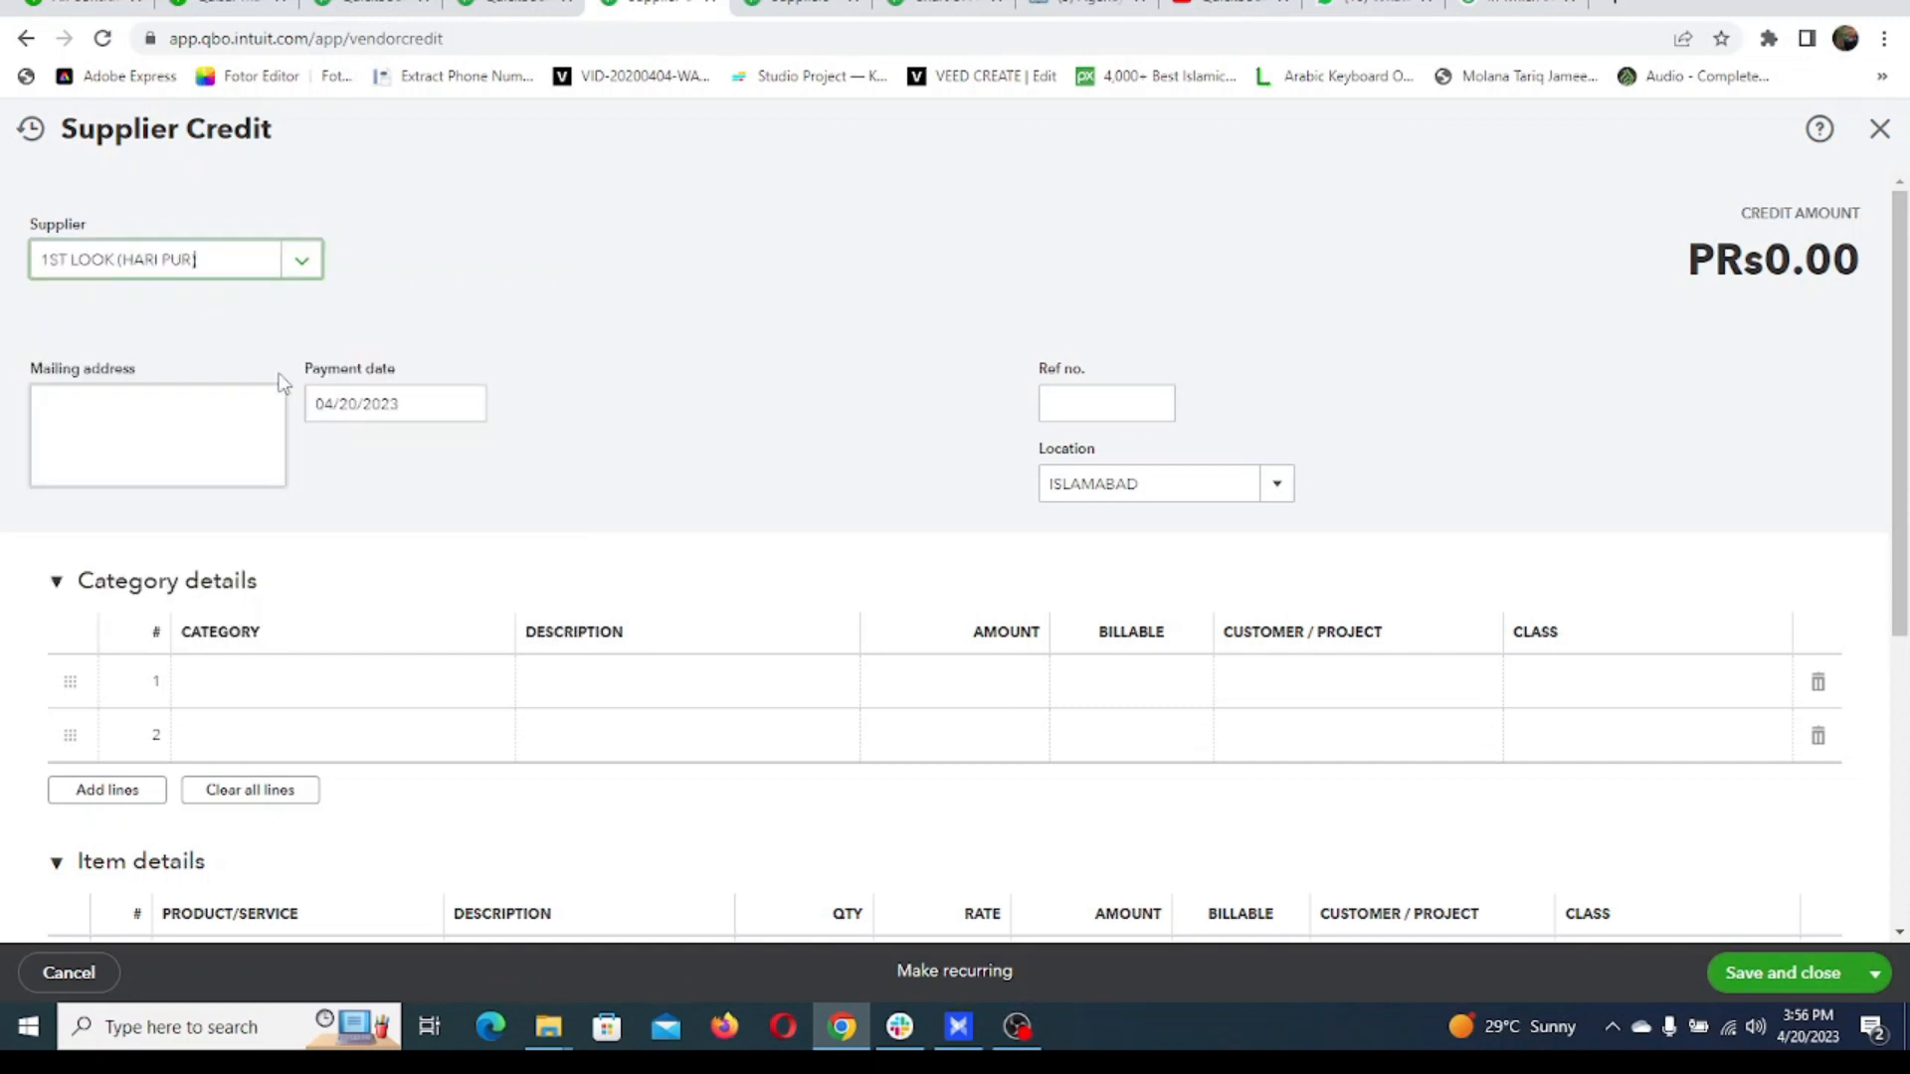
pyautogui.click(210, 419)
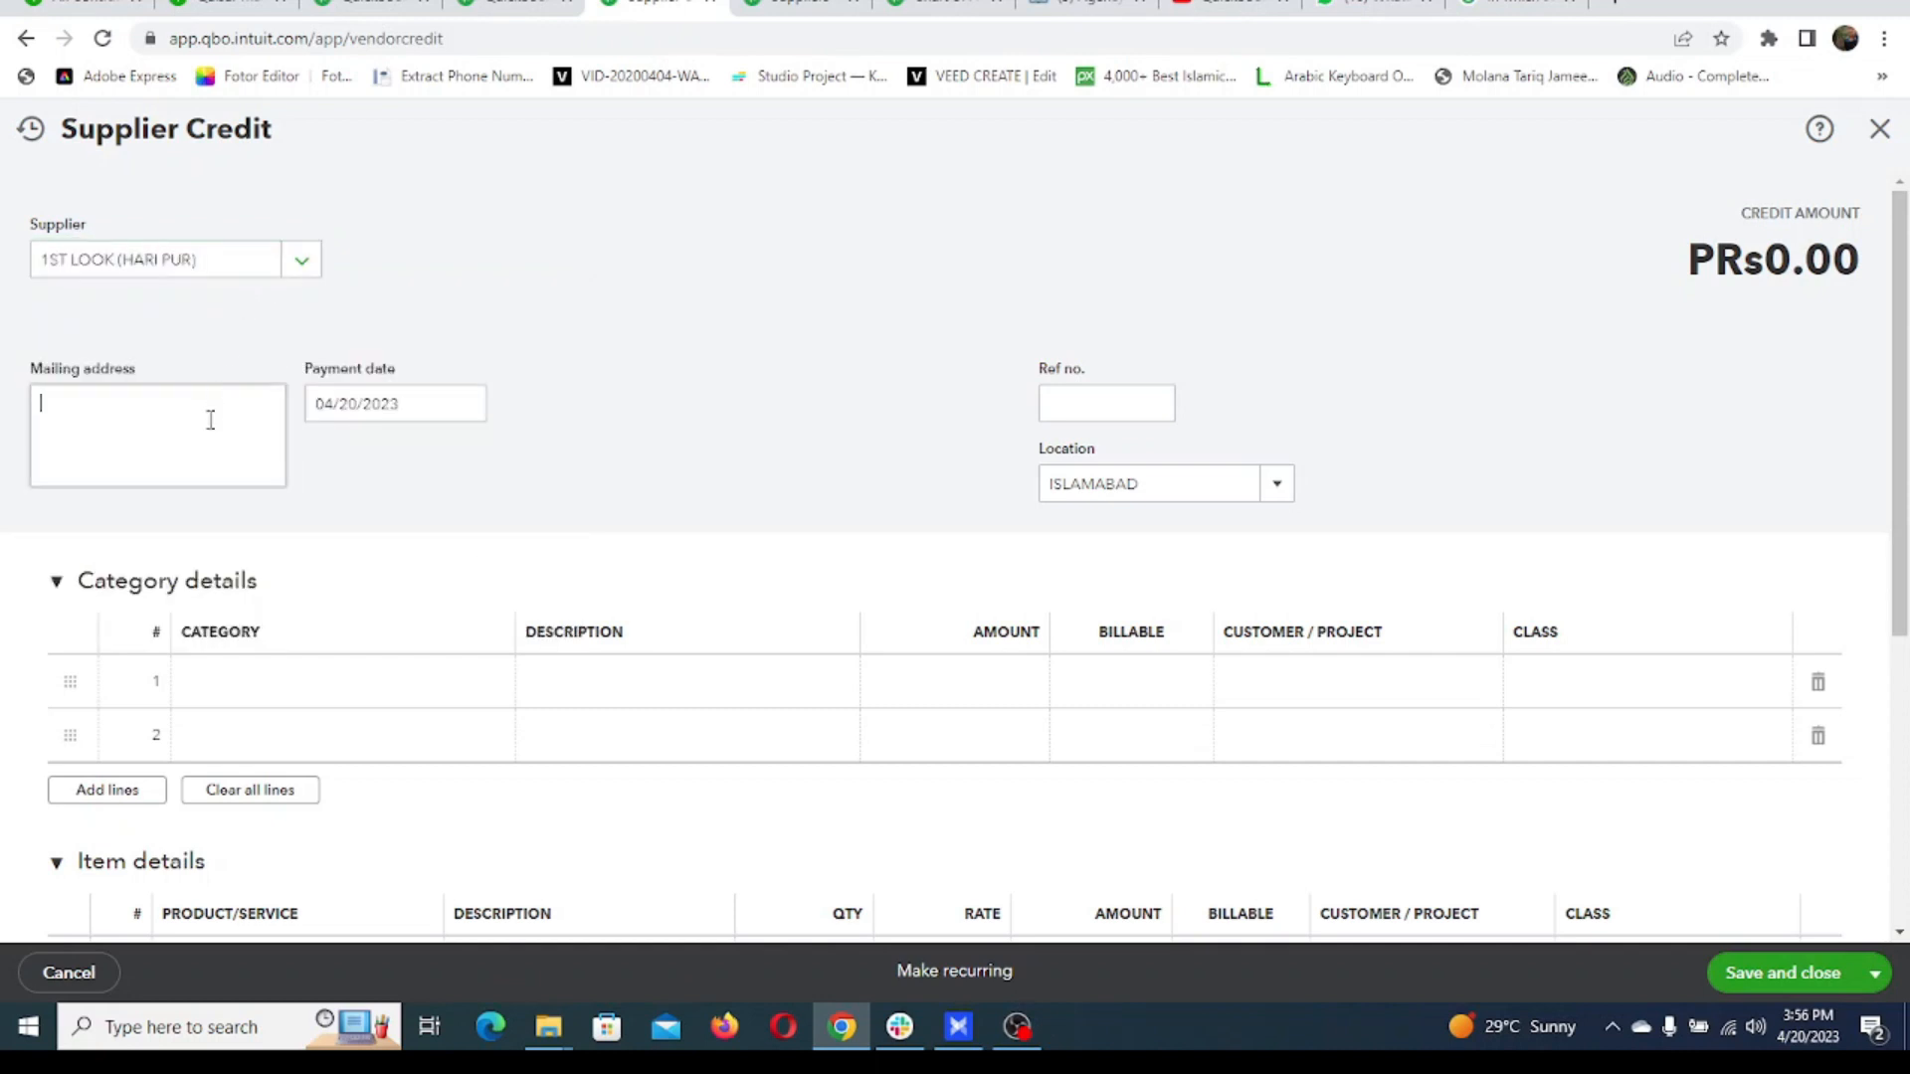
# Enter reference number 1234 on the supplier credit and set its location to LAHORE.
pyautogui.click(1115, 403)
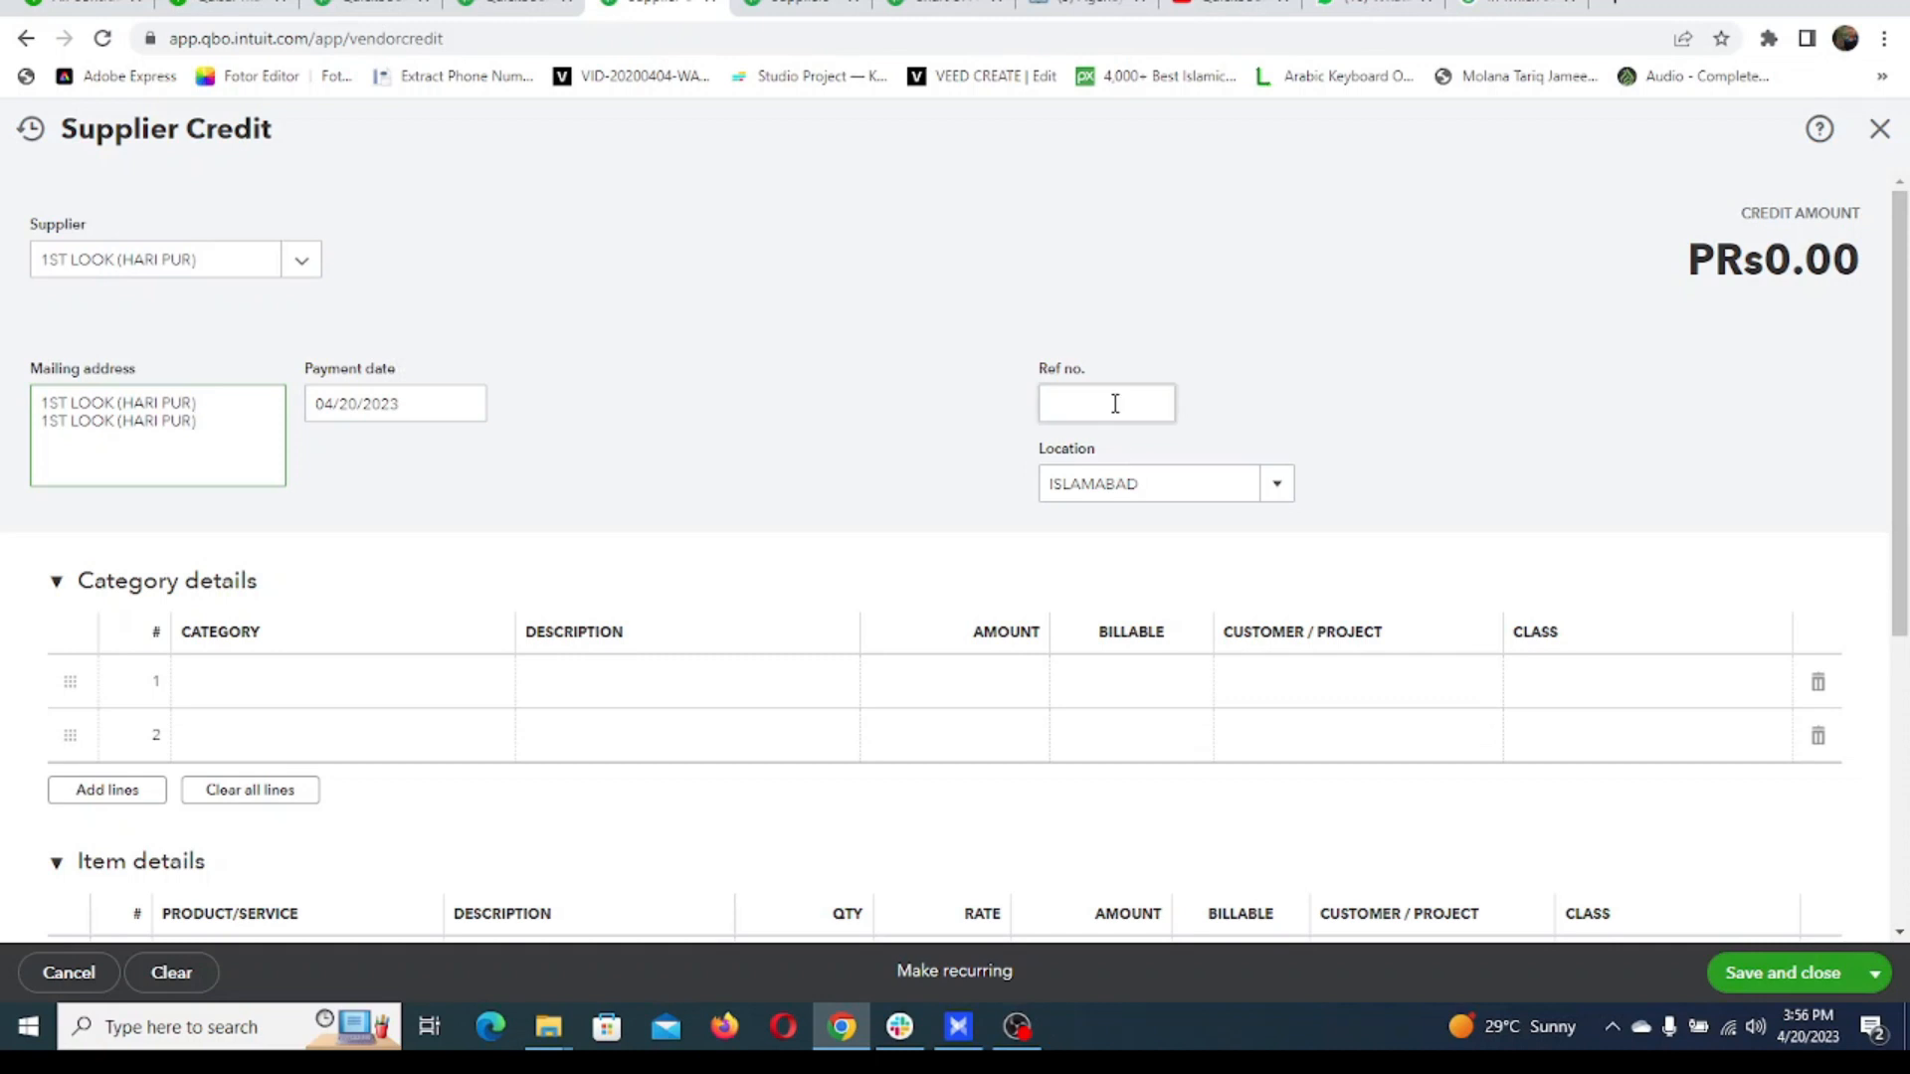
pyautogui.write('1234')
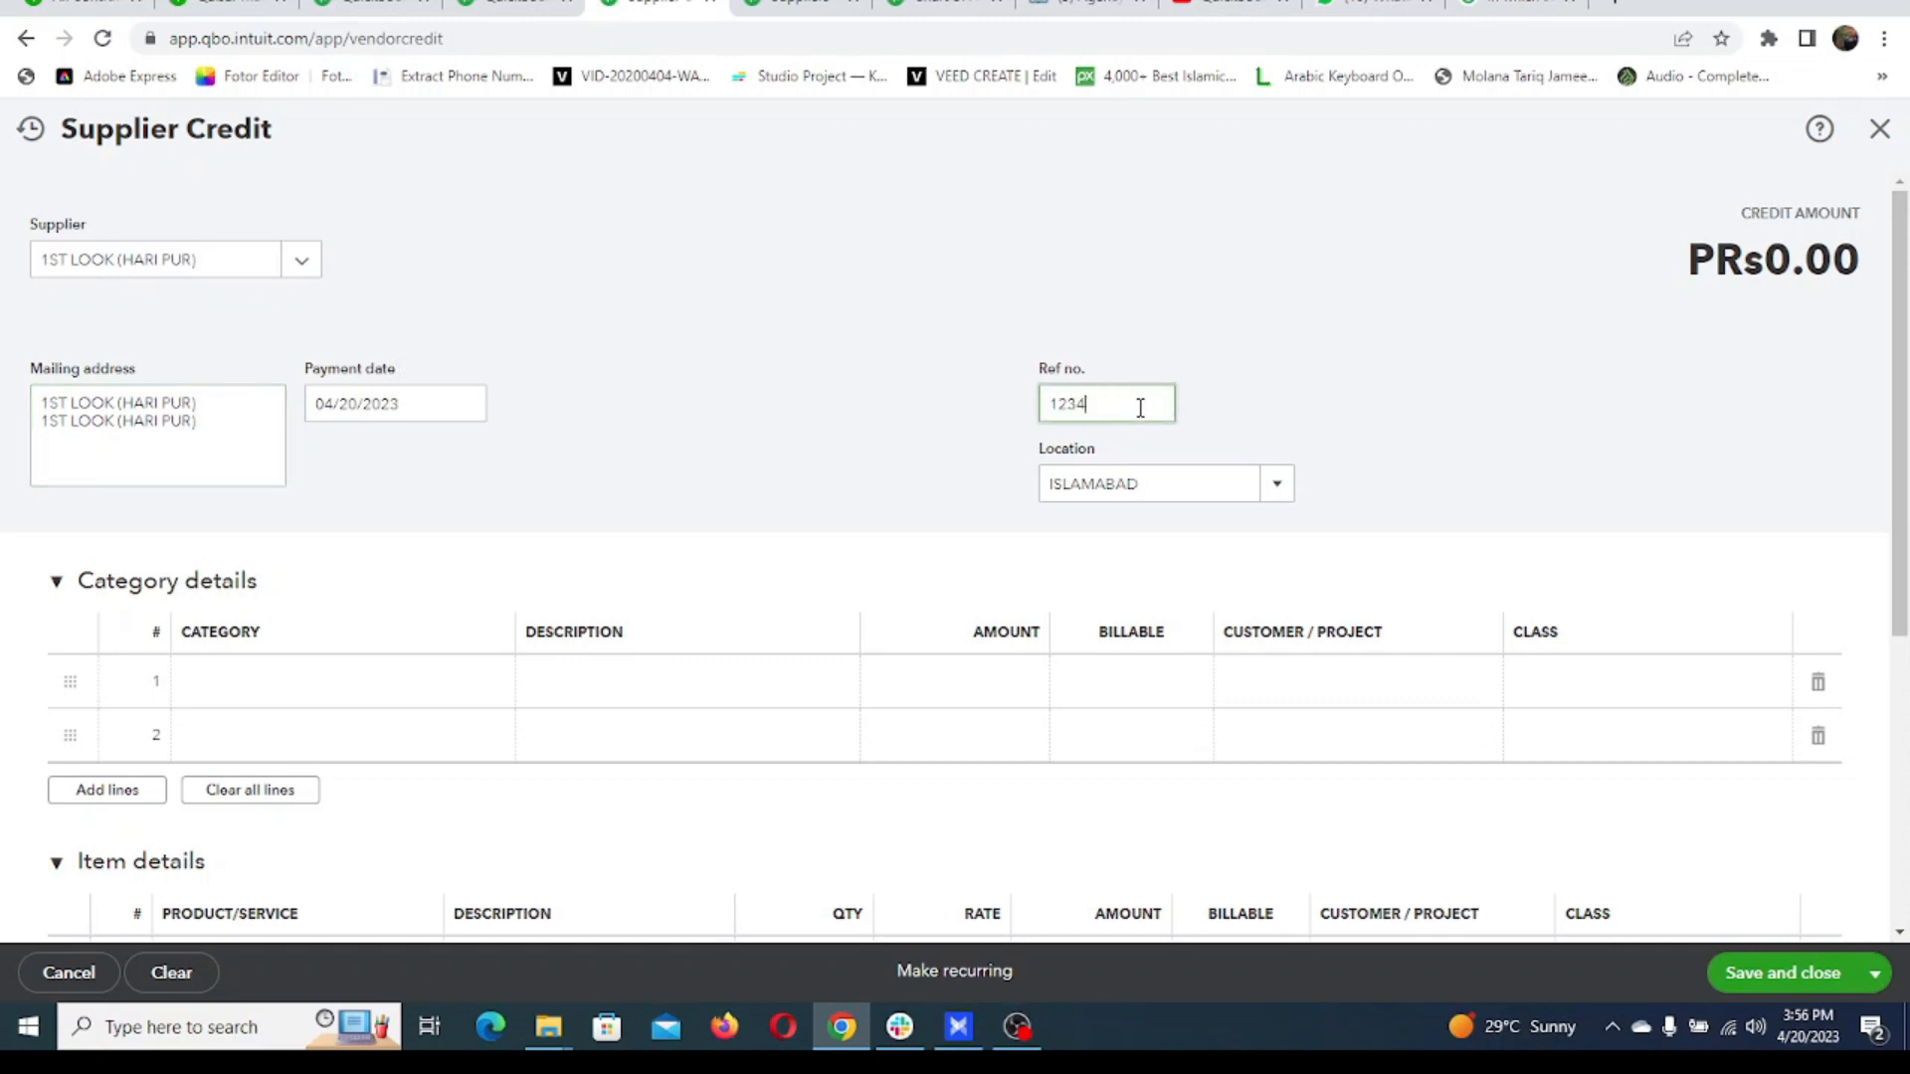
pyautogui.scroll(-1, 1139, 404)
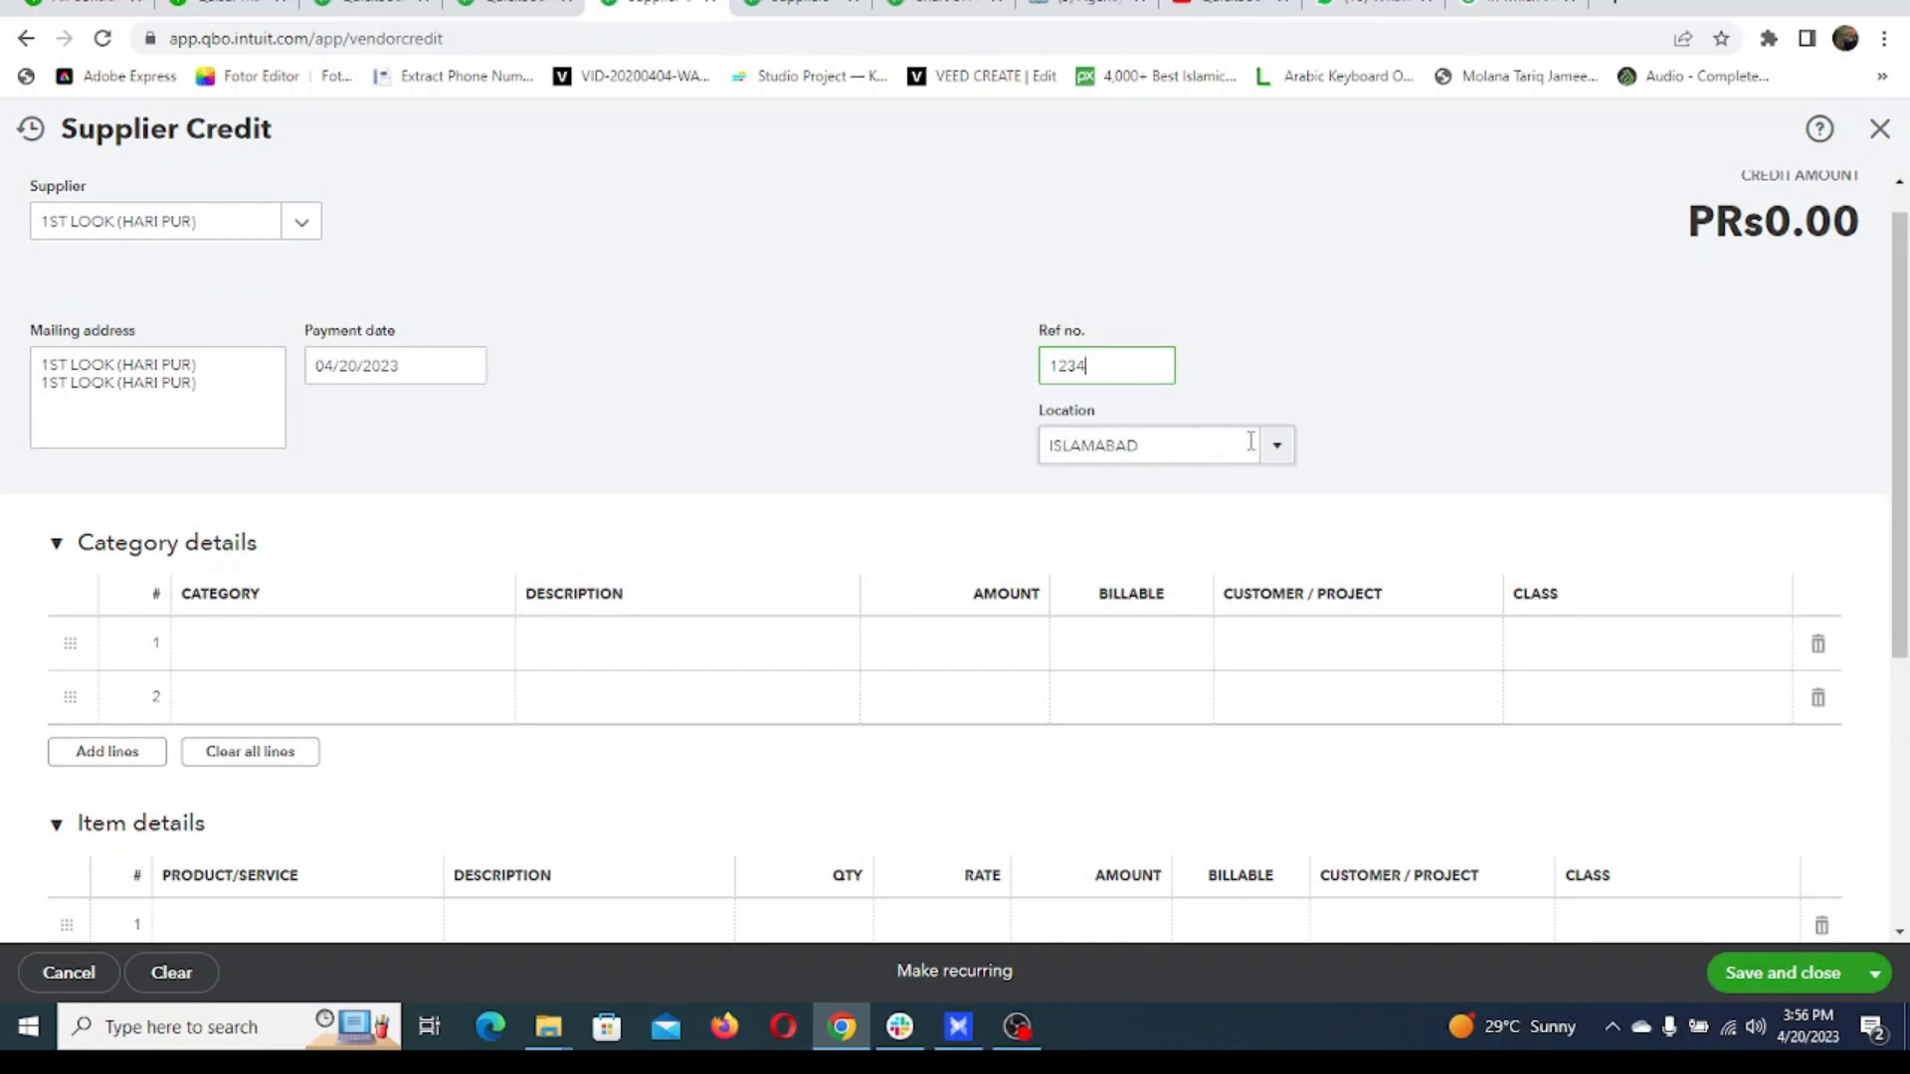
pyautogui.click(1279, 459)
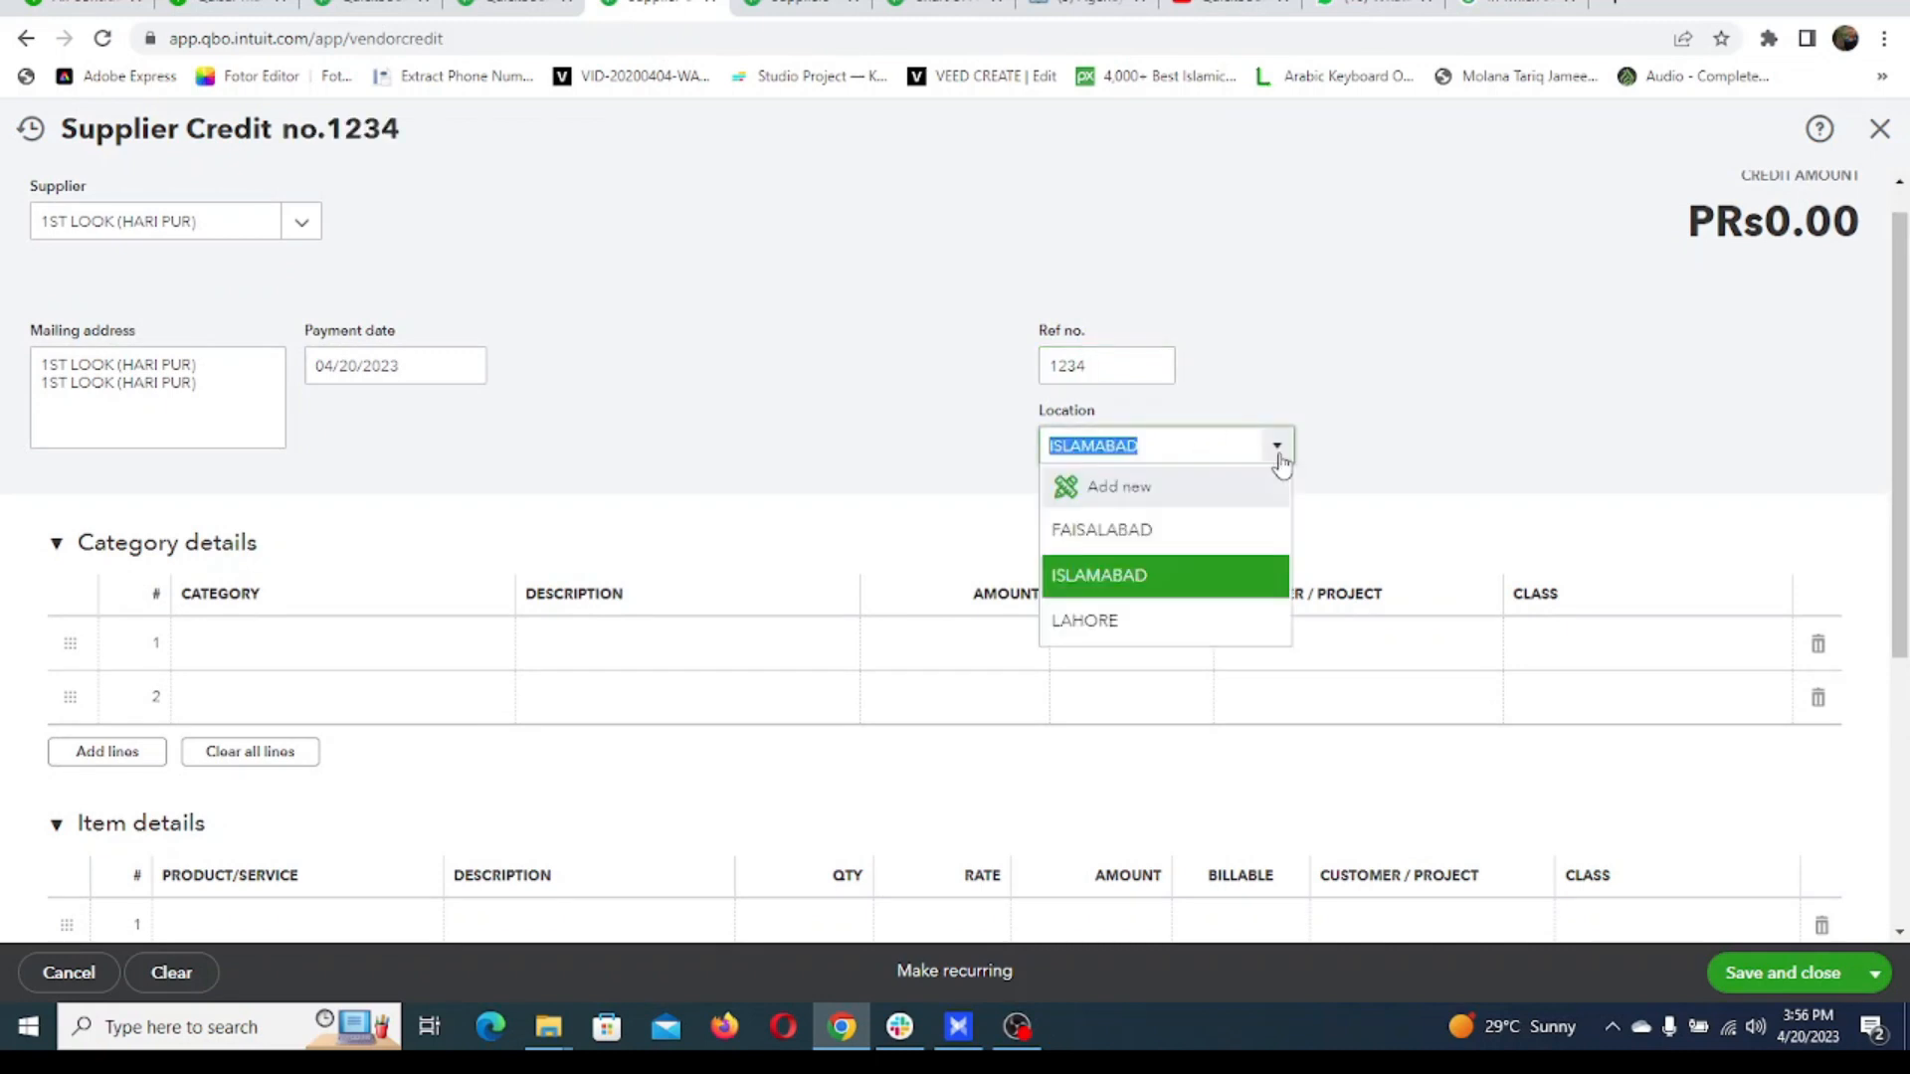
pyautogui.click(1112, 622)
# Add the product Continental - 225/45R17, 235/55R19, 275/45R20 to the first item details line.
pyautogui.scroll(-3, 806, 435)
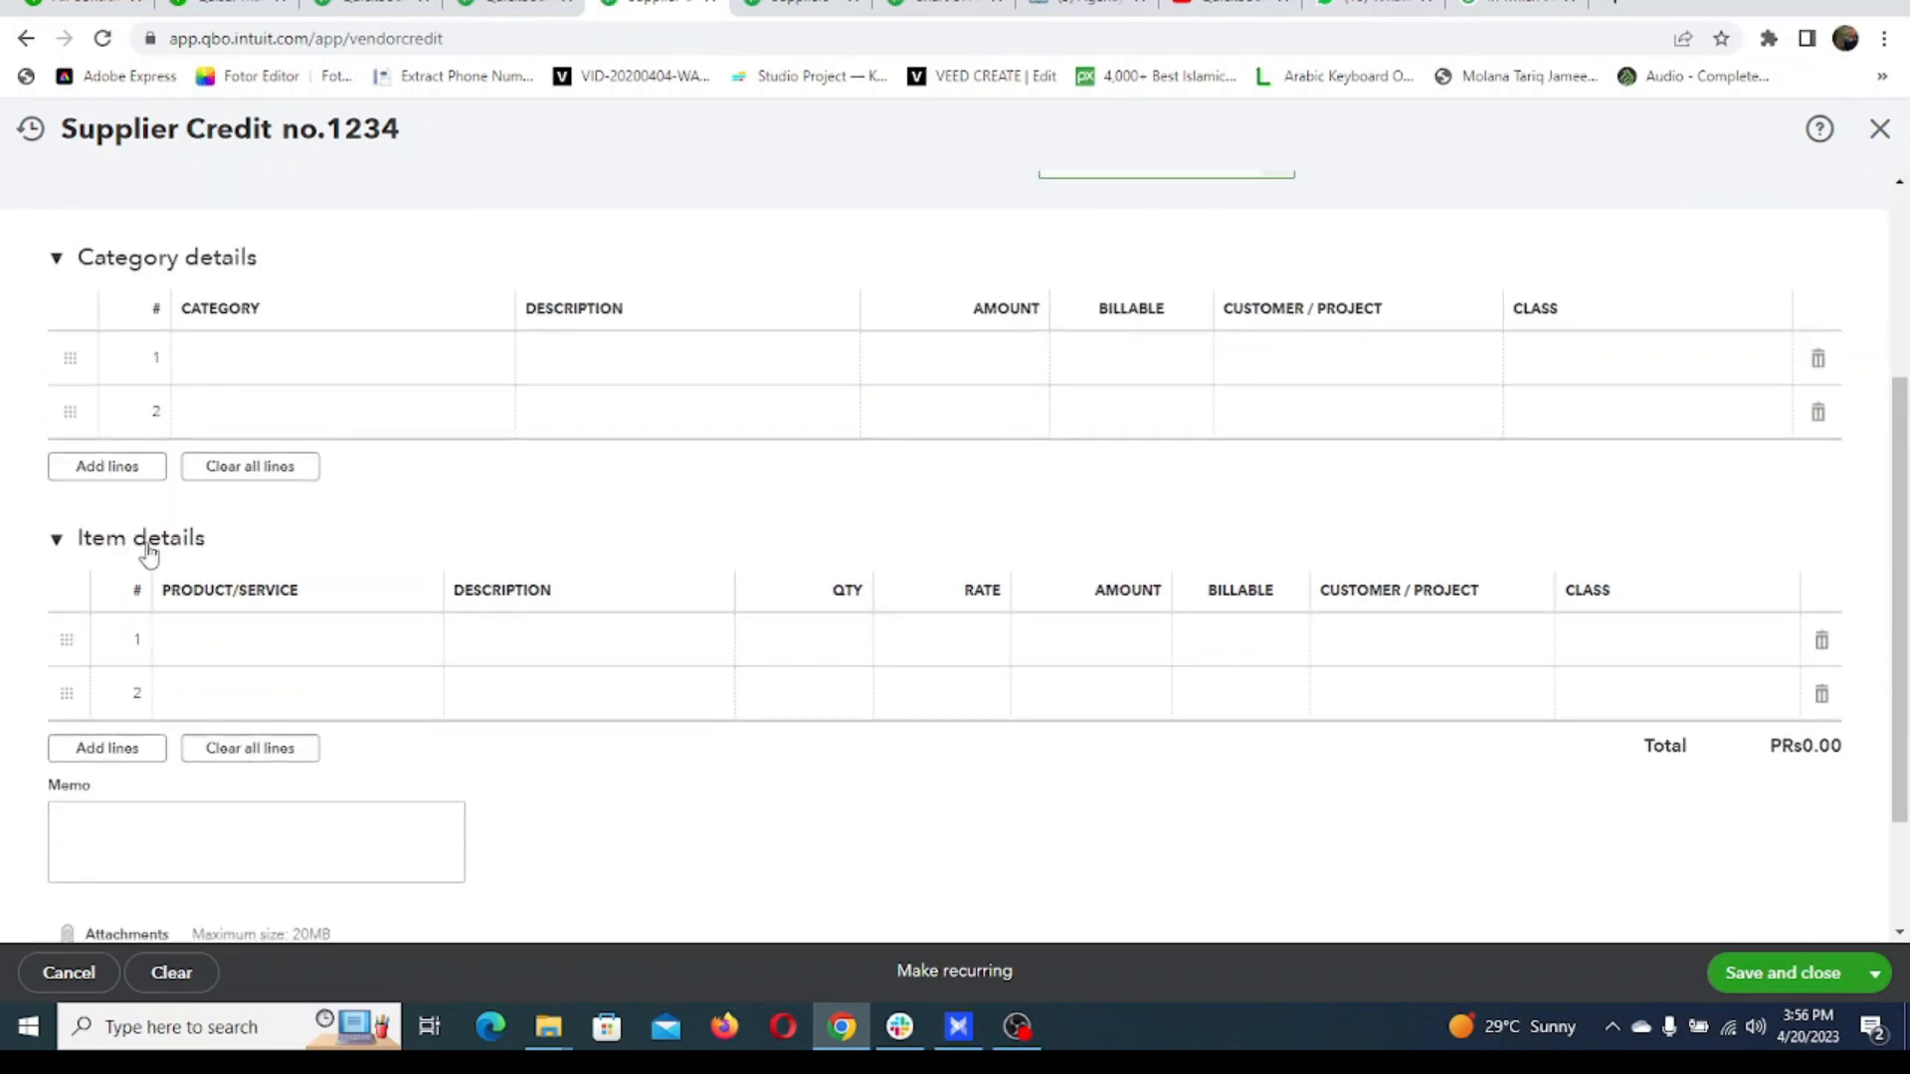
pyautogui.click(288, 637)
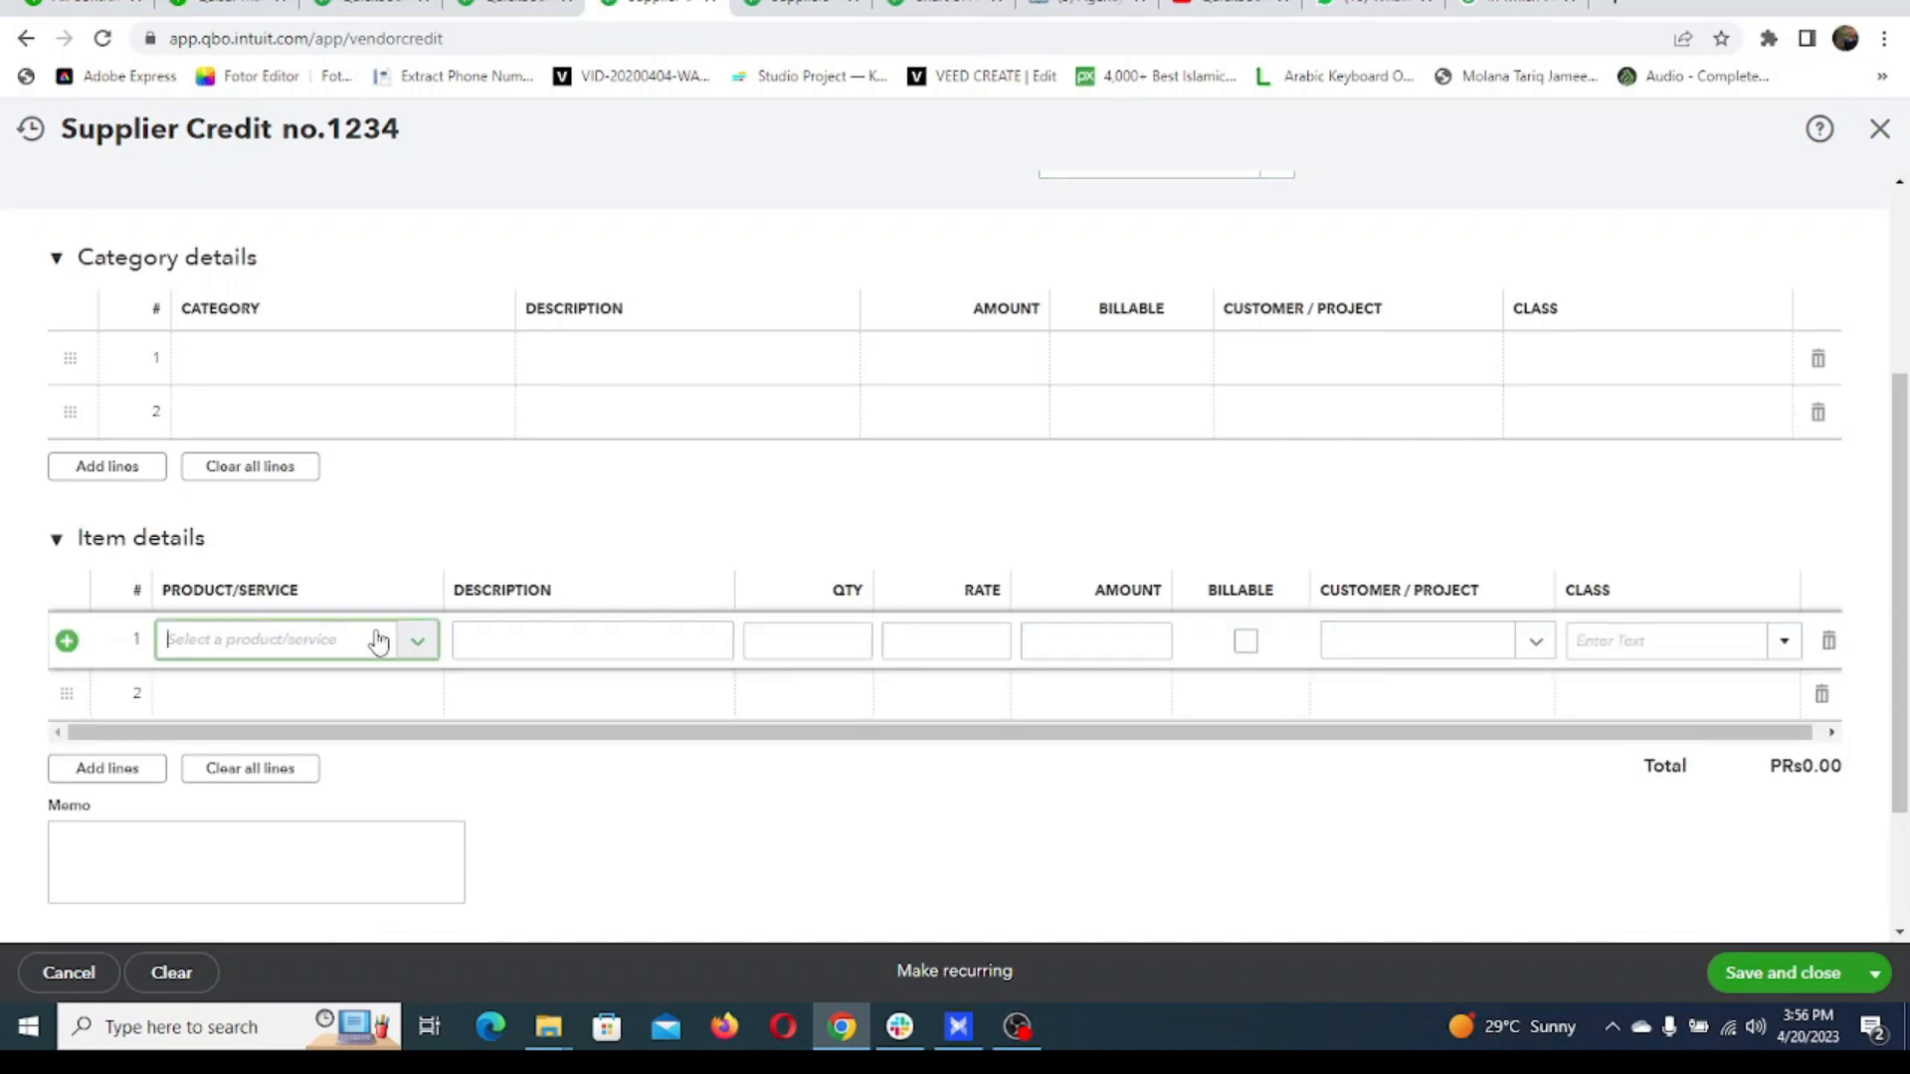
pyautogui.click(428, 640)
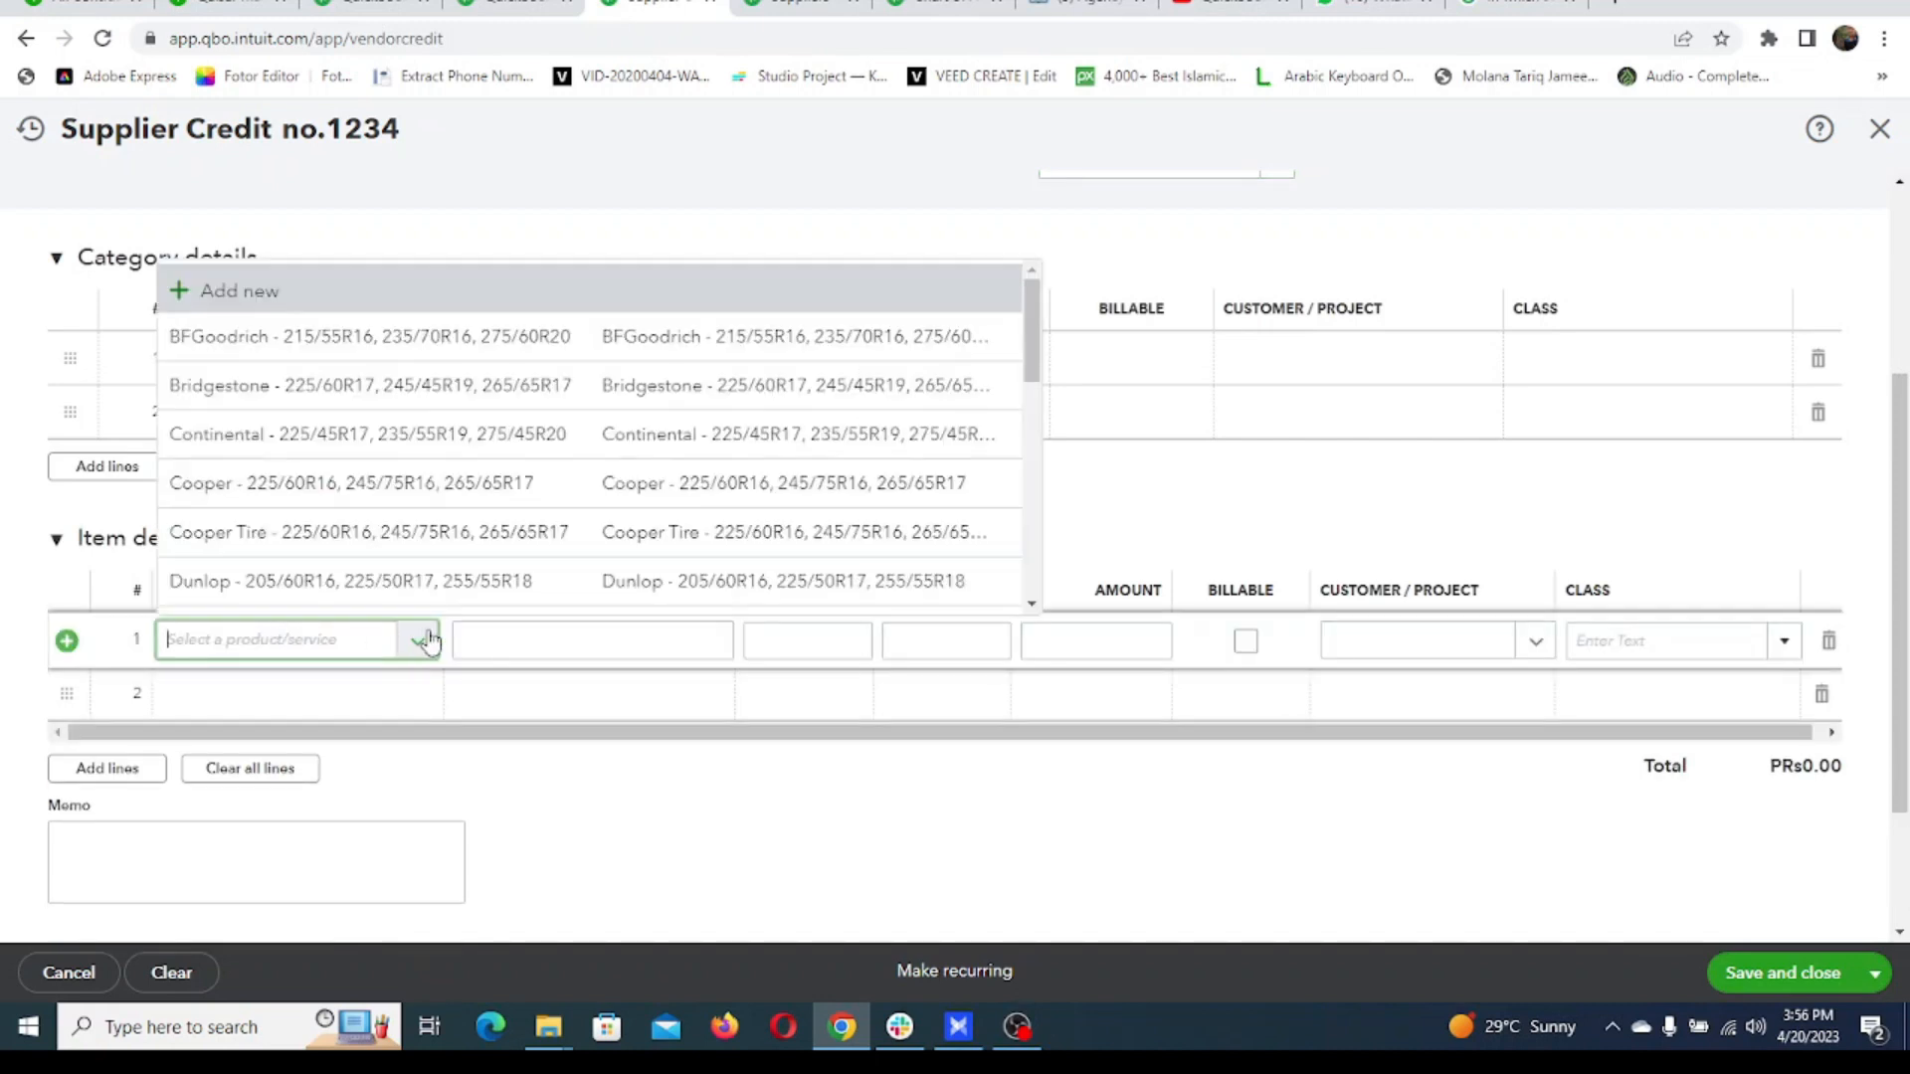
pyautogui.click(428, 639)
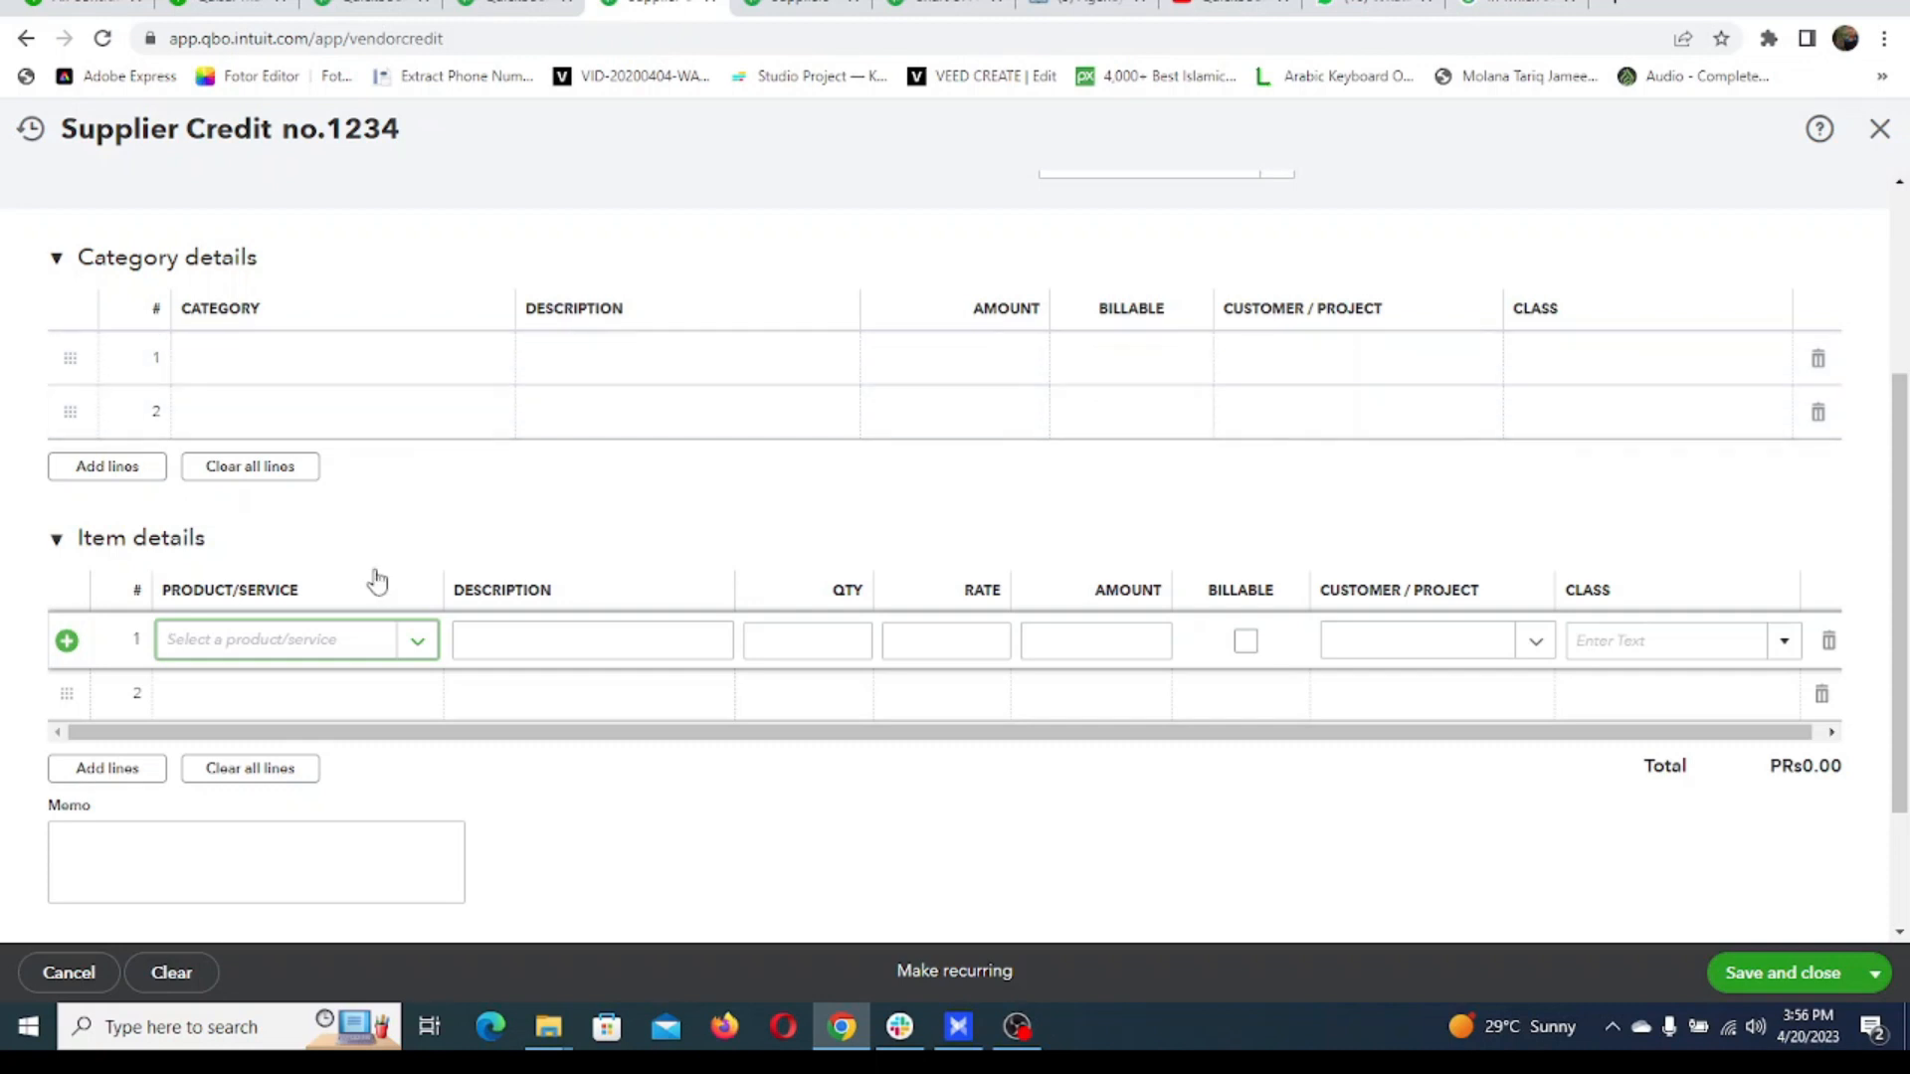
pyautogui.click(426, 655)
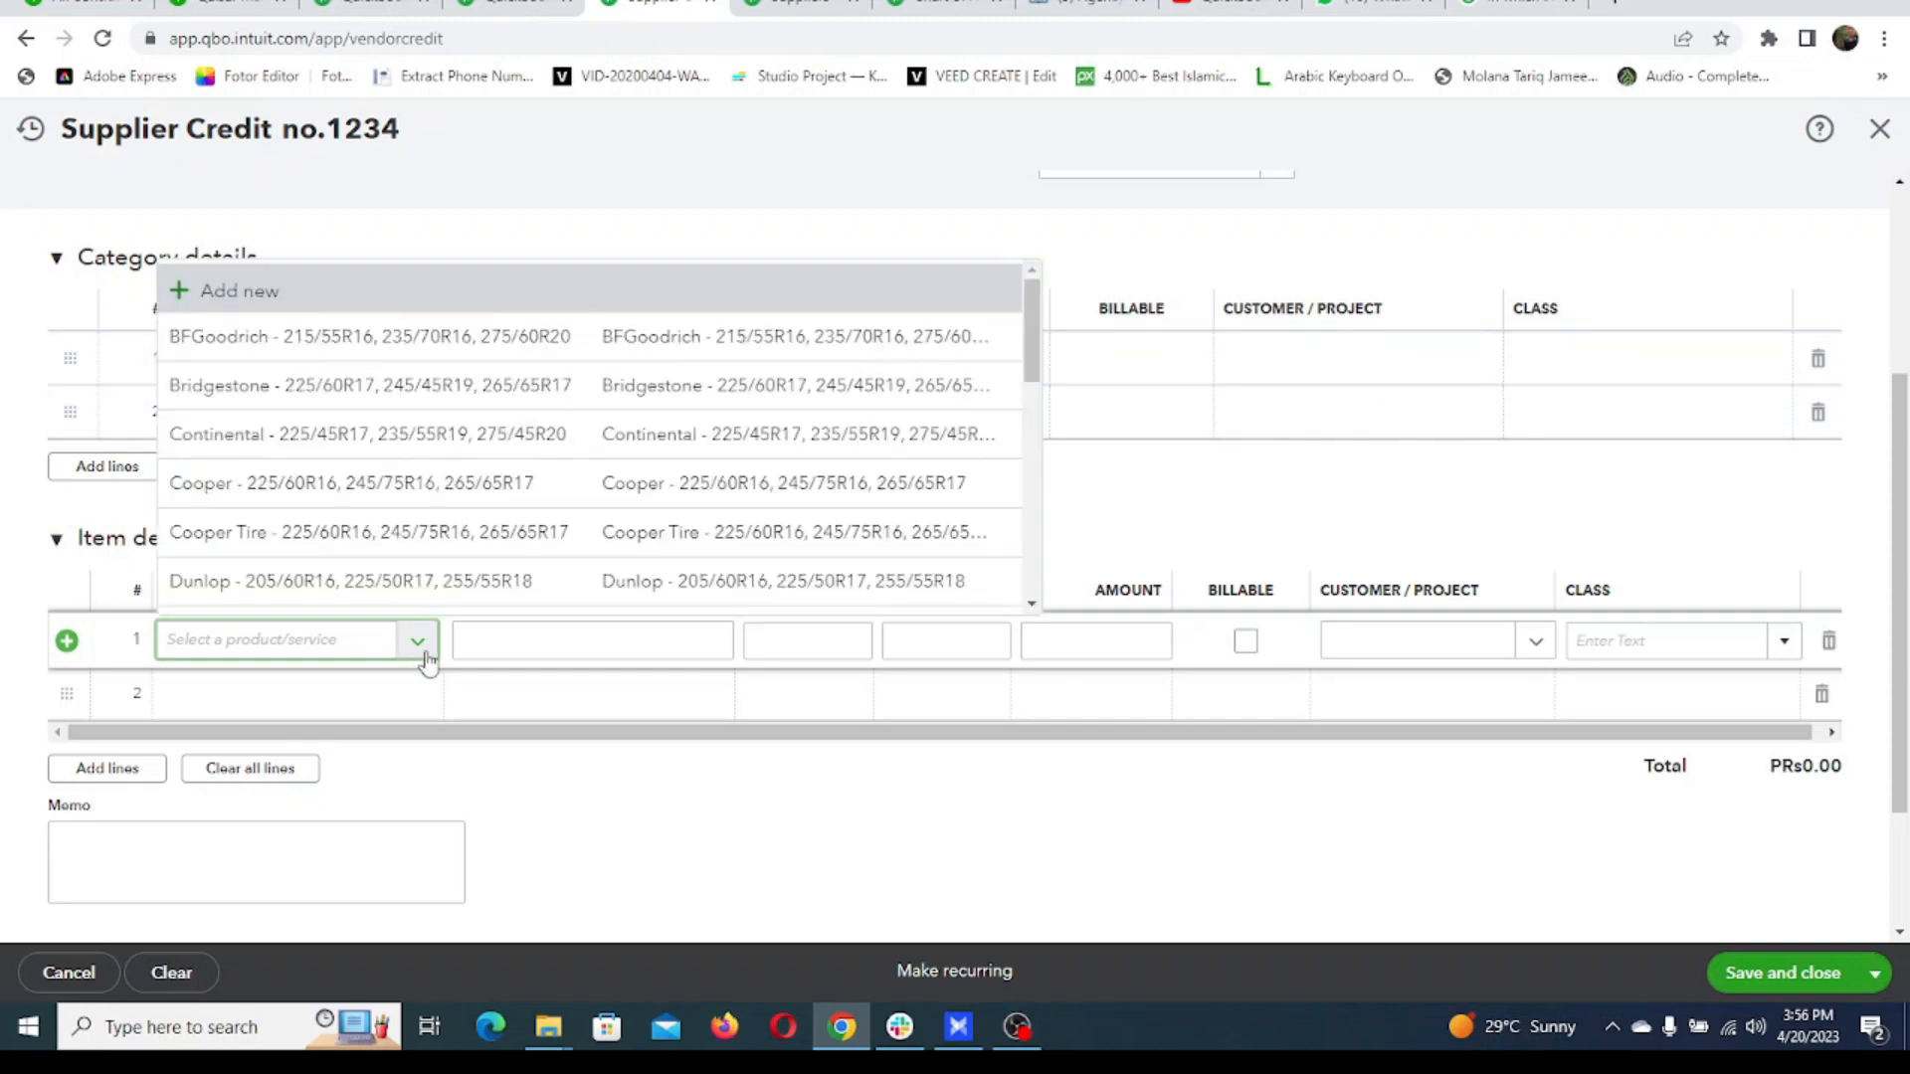
pyautogui.click(378, 438)
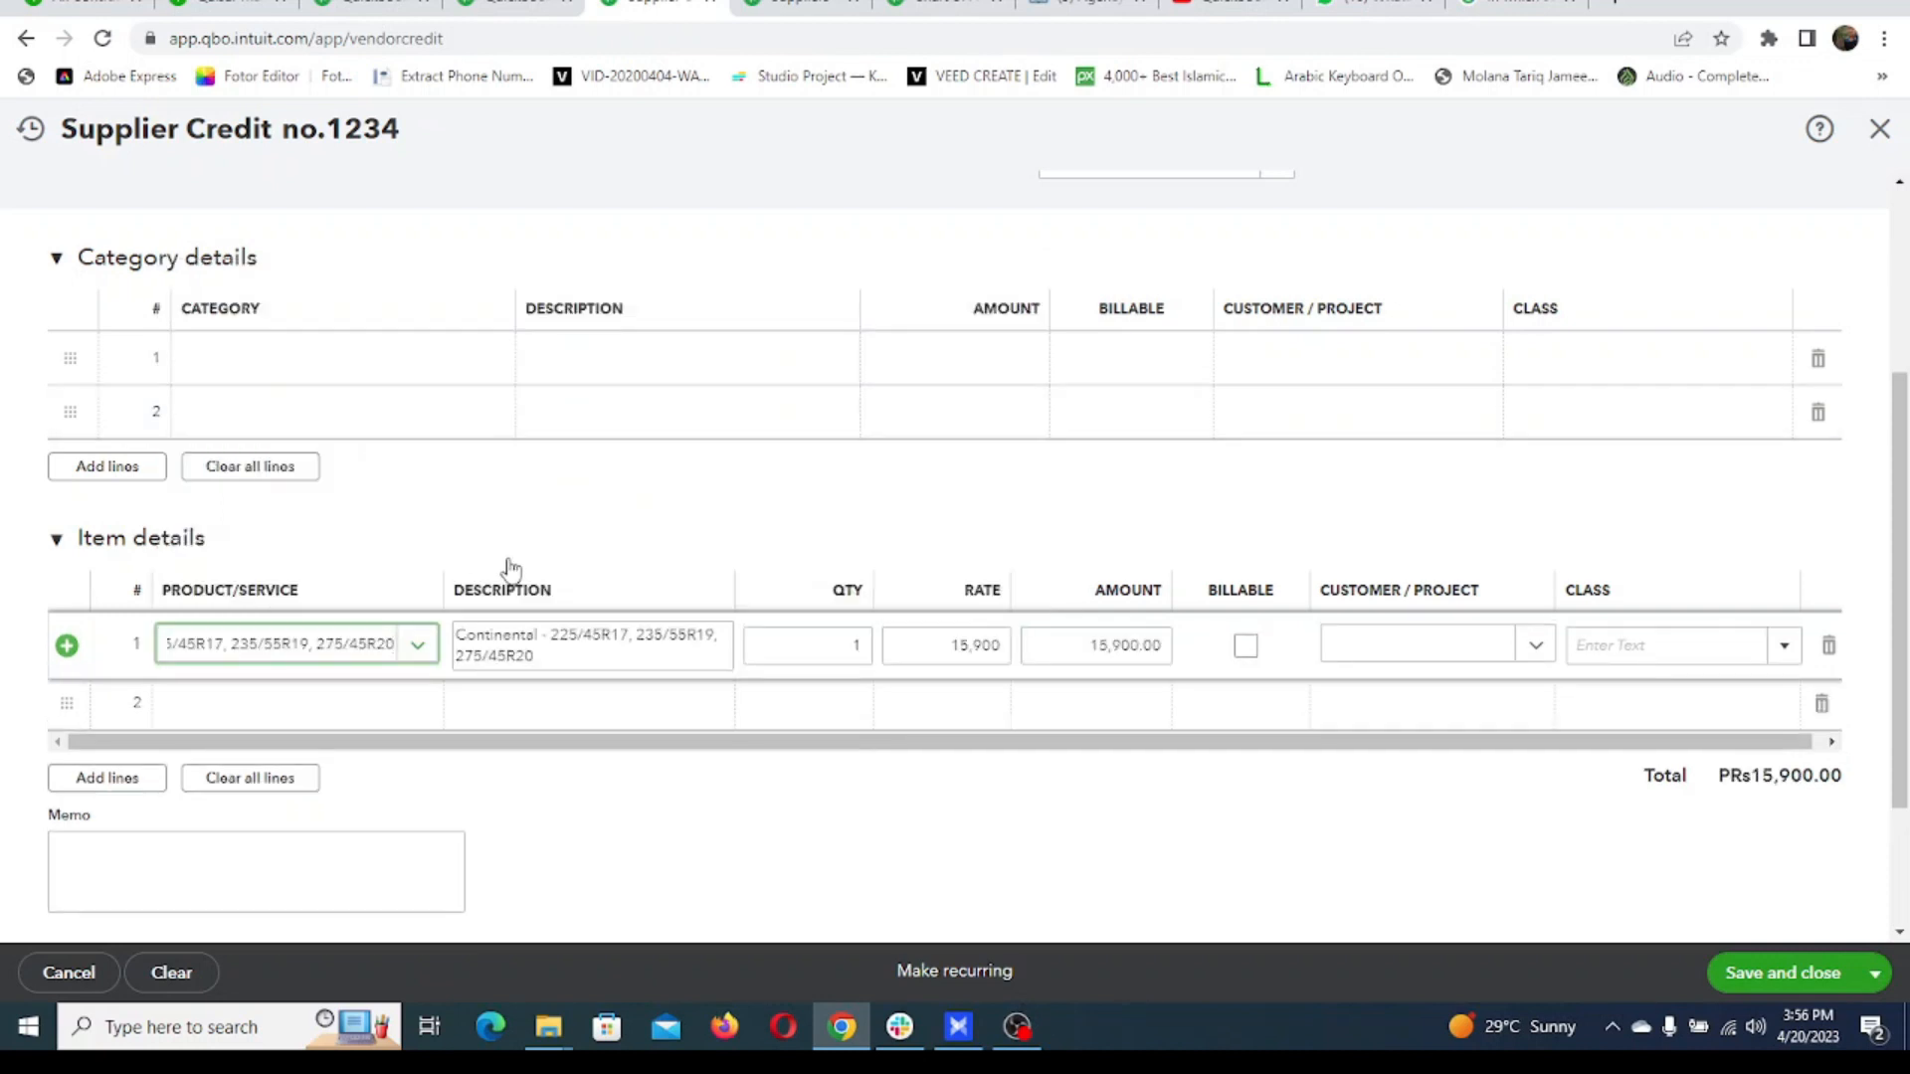
pyautogui.click(969, 648)
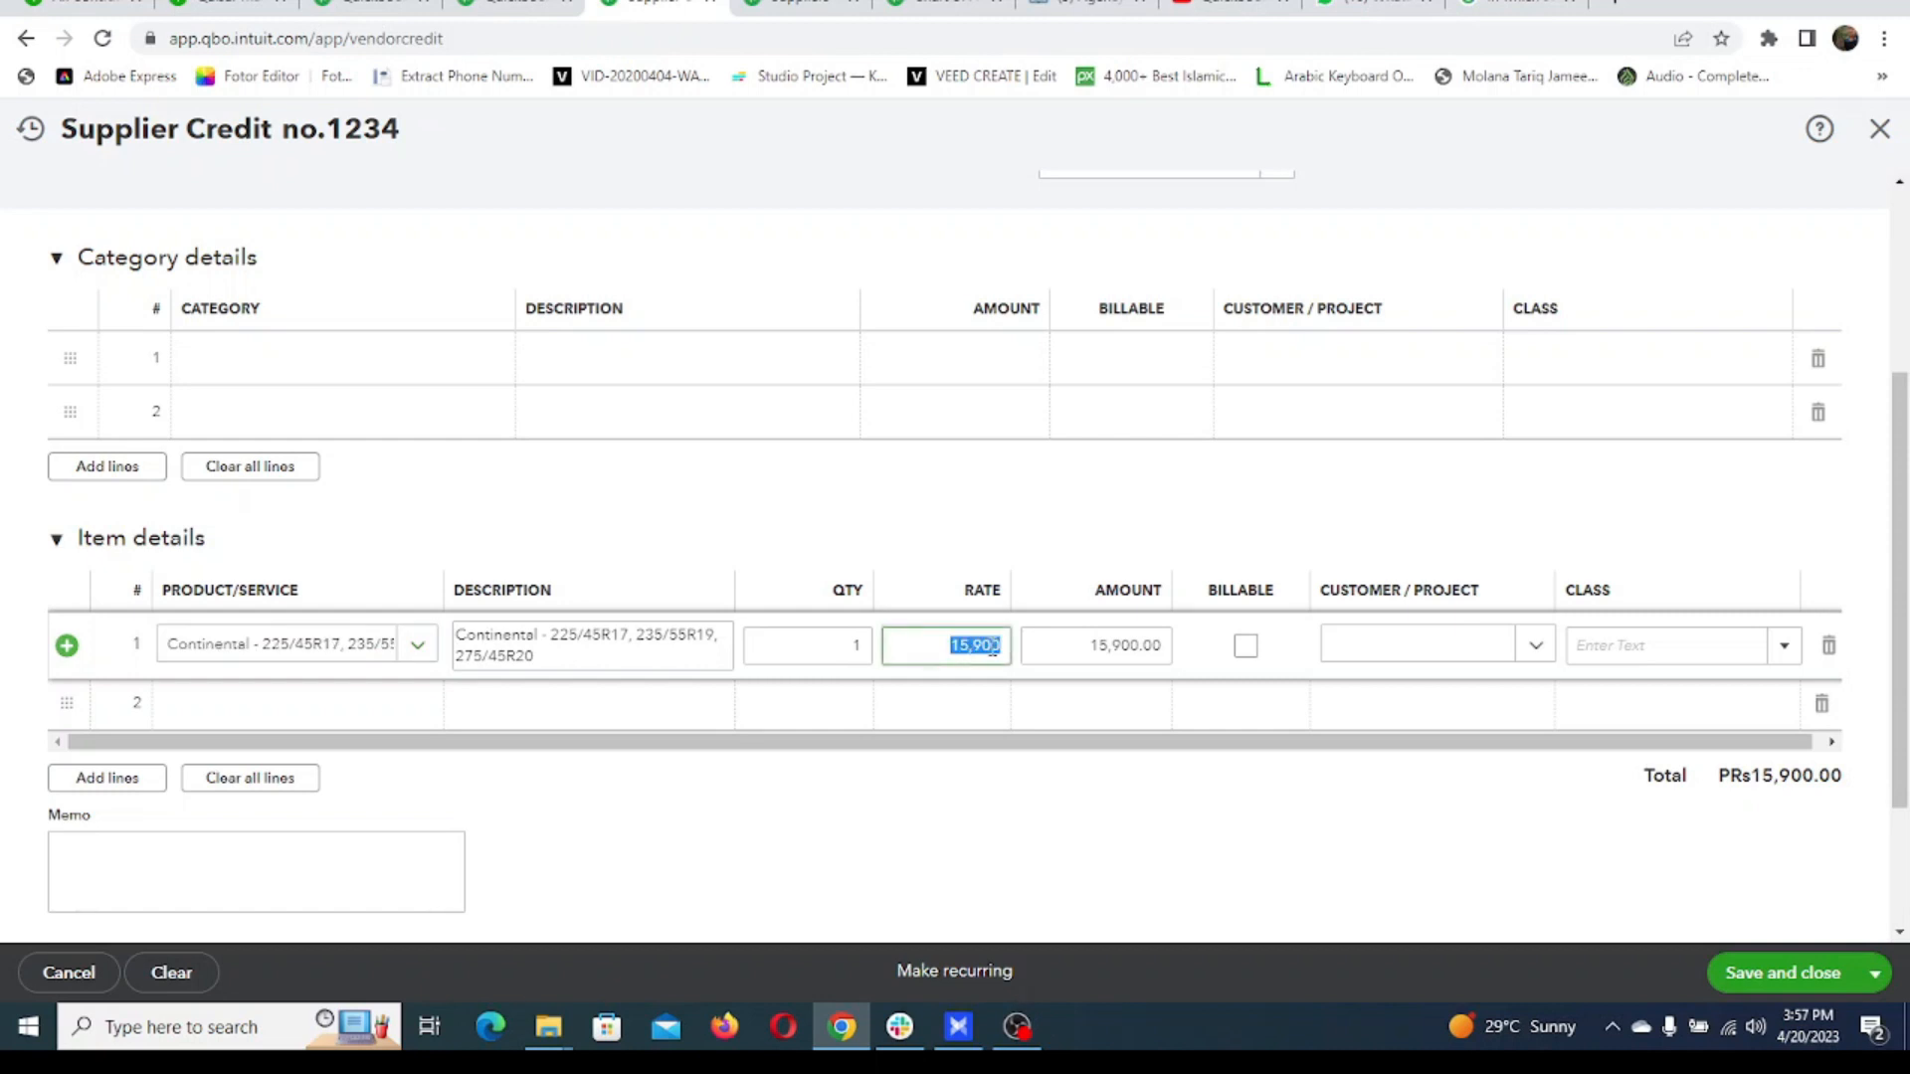
# Mark the Continental line as billable to a proprietor customer and set its class to unit-1.
pyautogui.click(1245, 649)
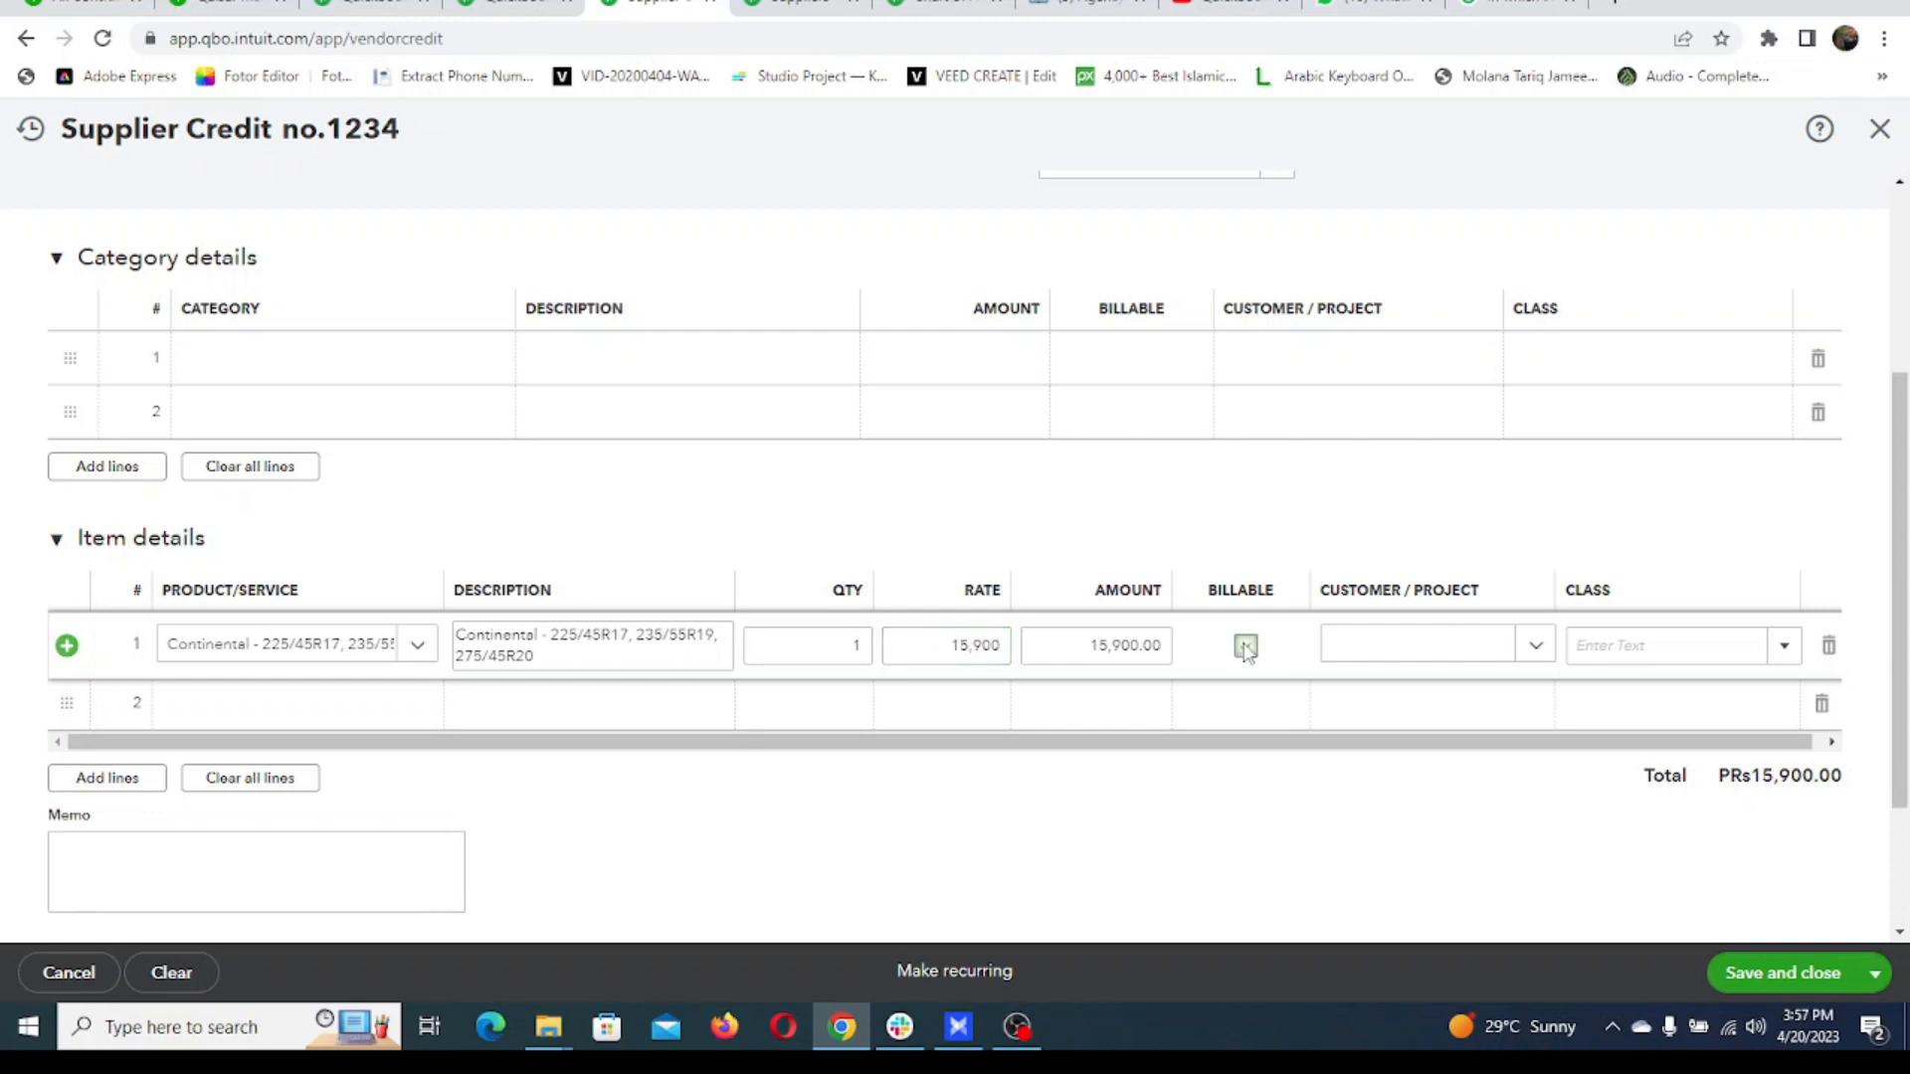
pyautogui.click(1540, 654)
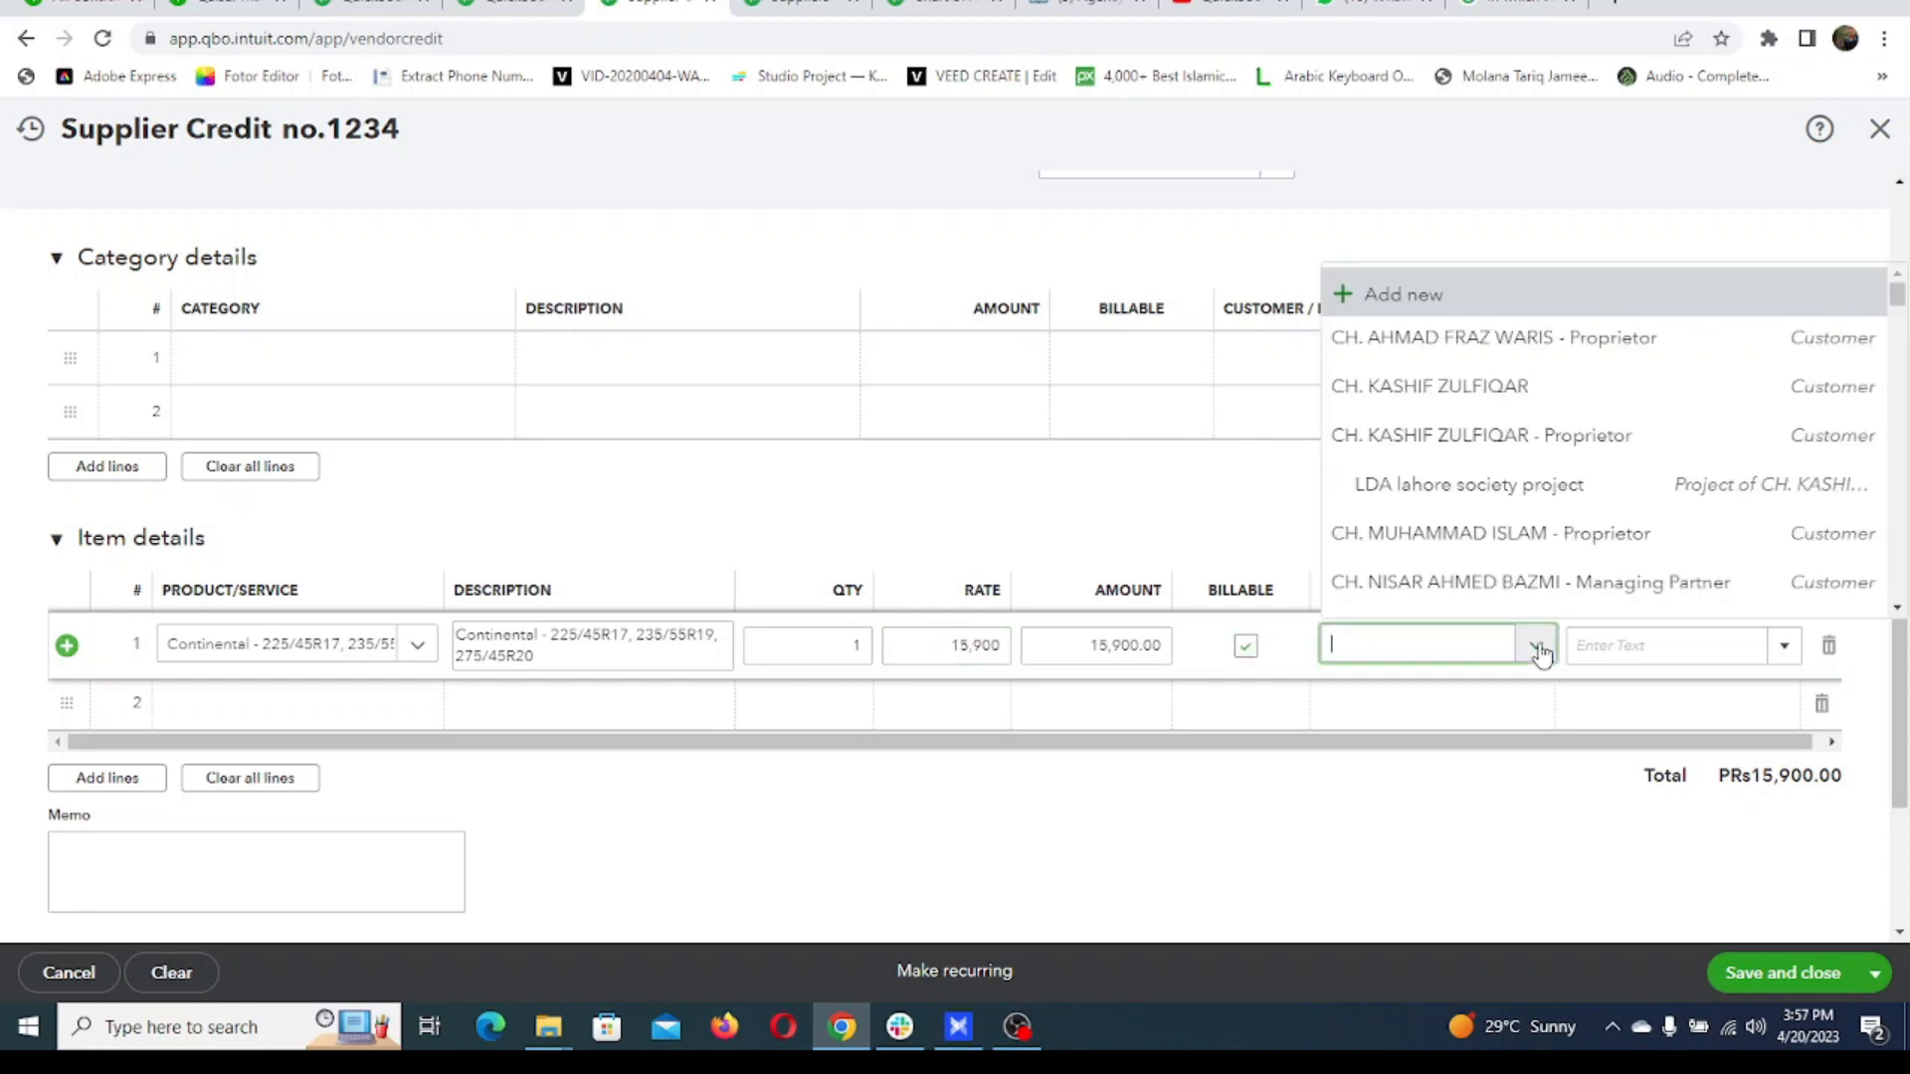
pyautogui.click(1486, 534)
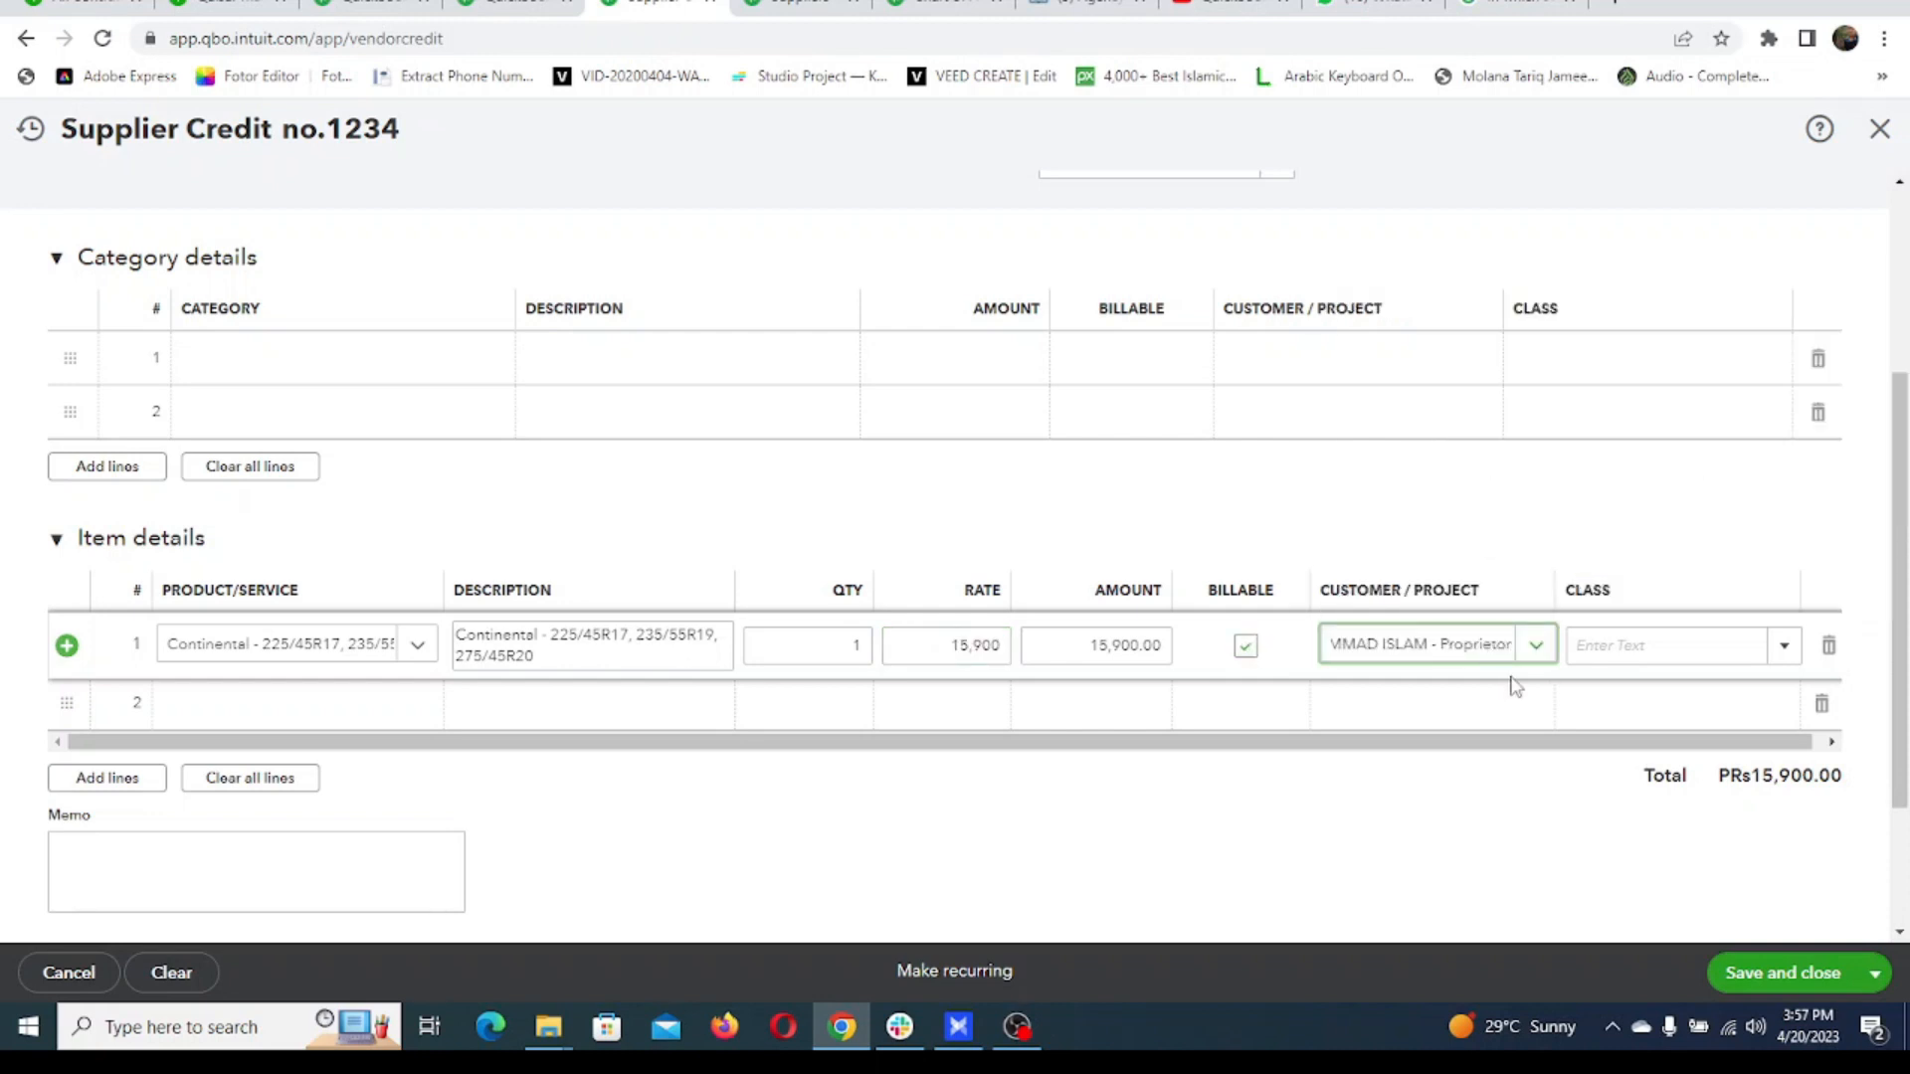
pyautogui.click(1787, 661)
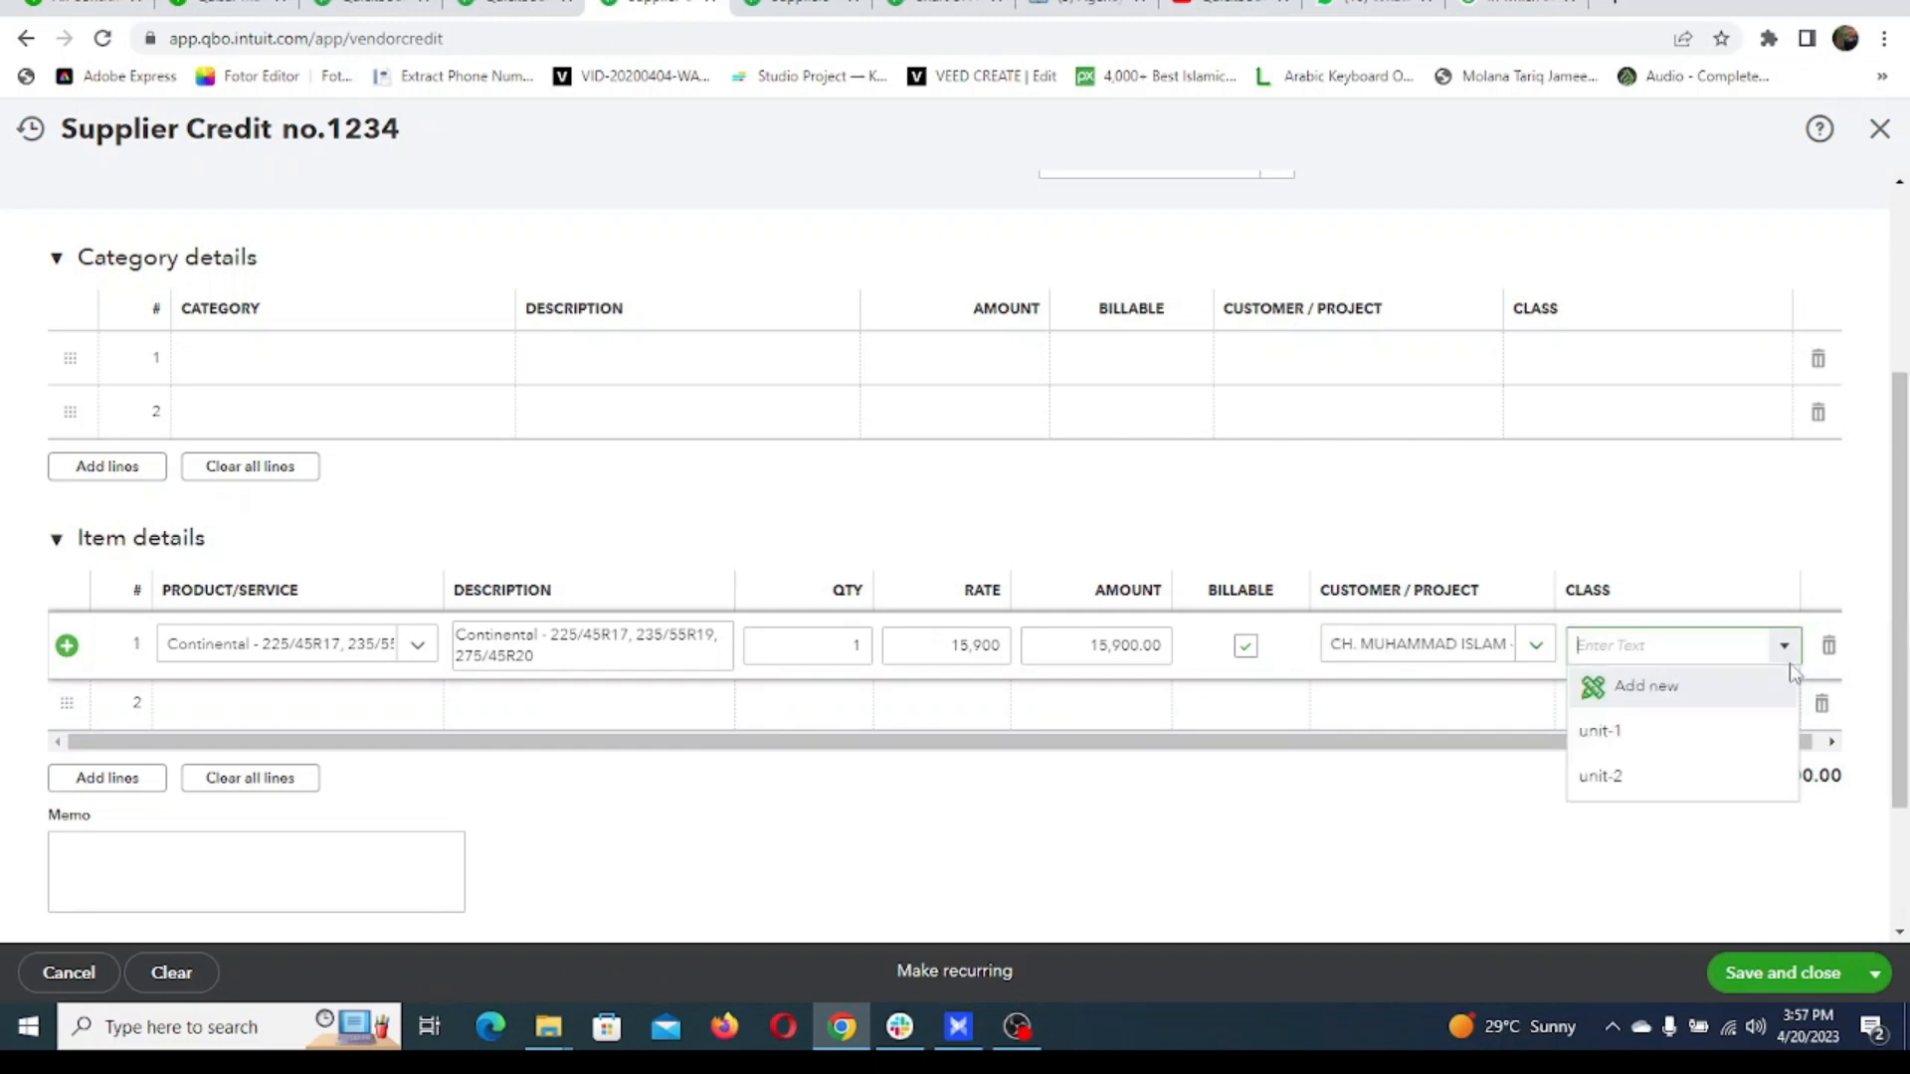
pyautogui.click(1634, 741)
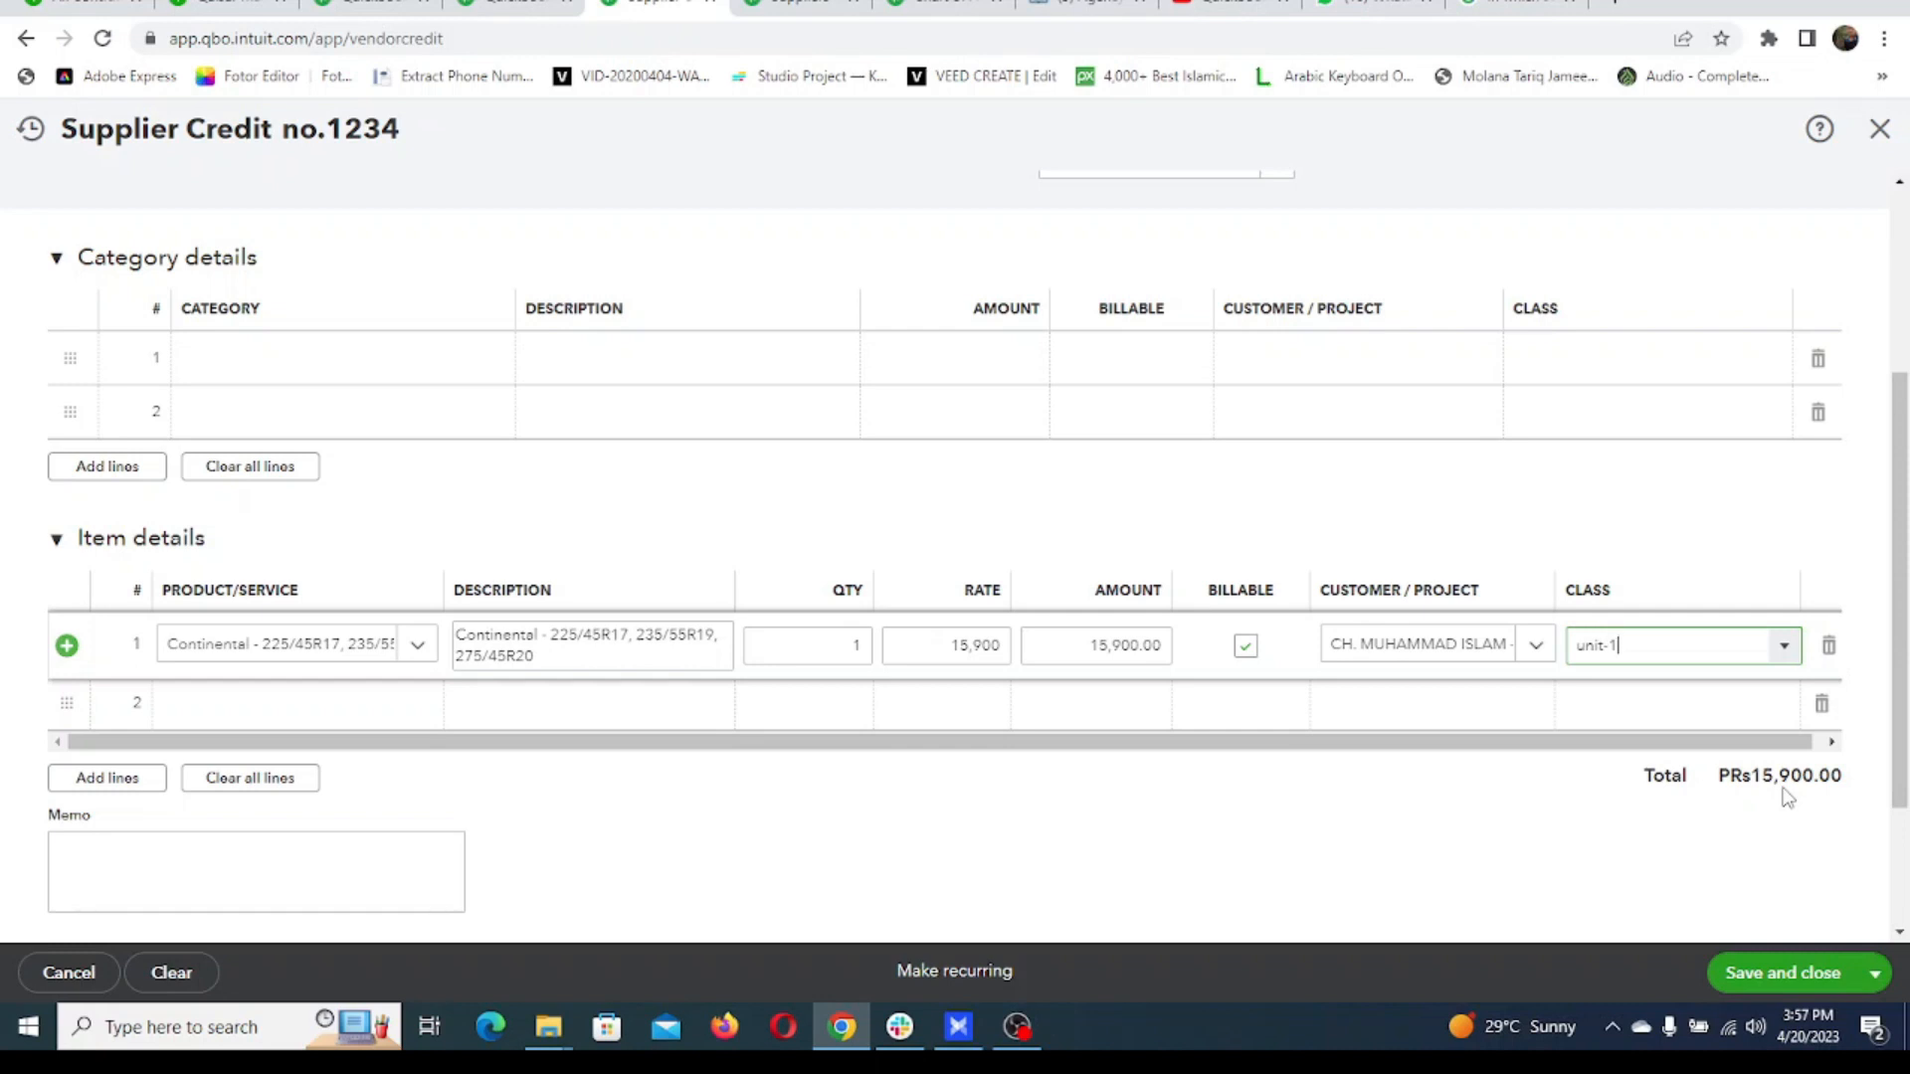
# Find the Journal report among the reports and open it in a separate QuickBooks browser tab.
pyautogui.click(533, 4)
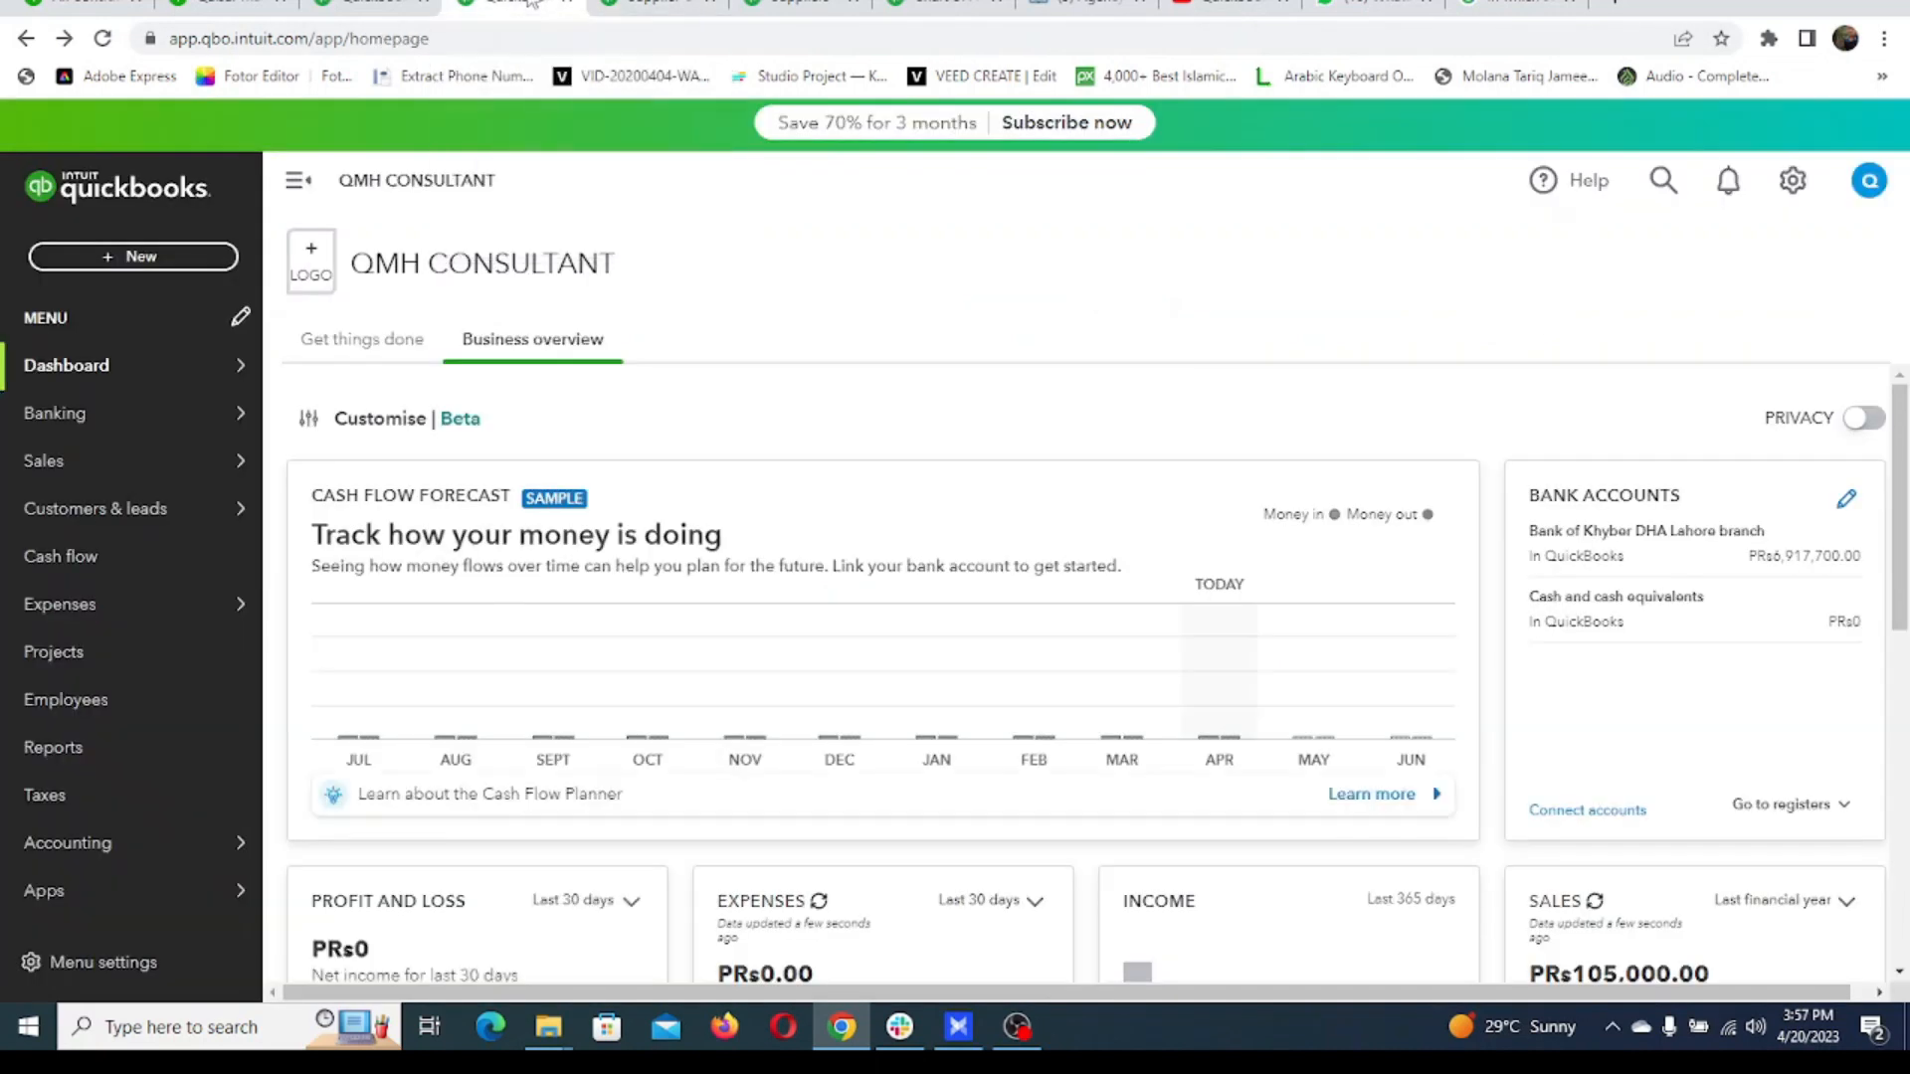
pyautogui.click(256, 4)
pyautogui.click(379, 4)
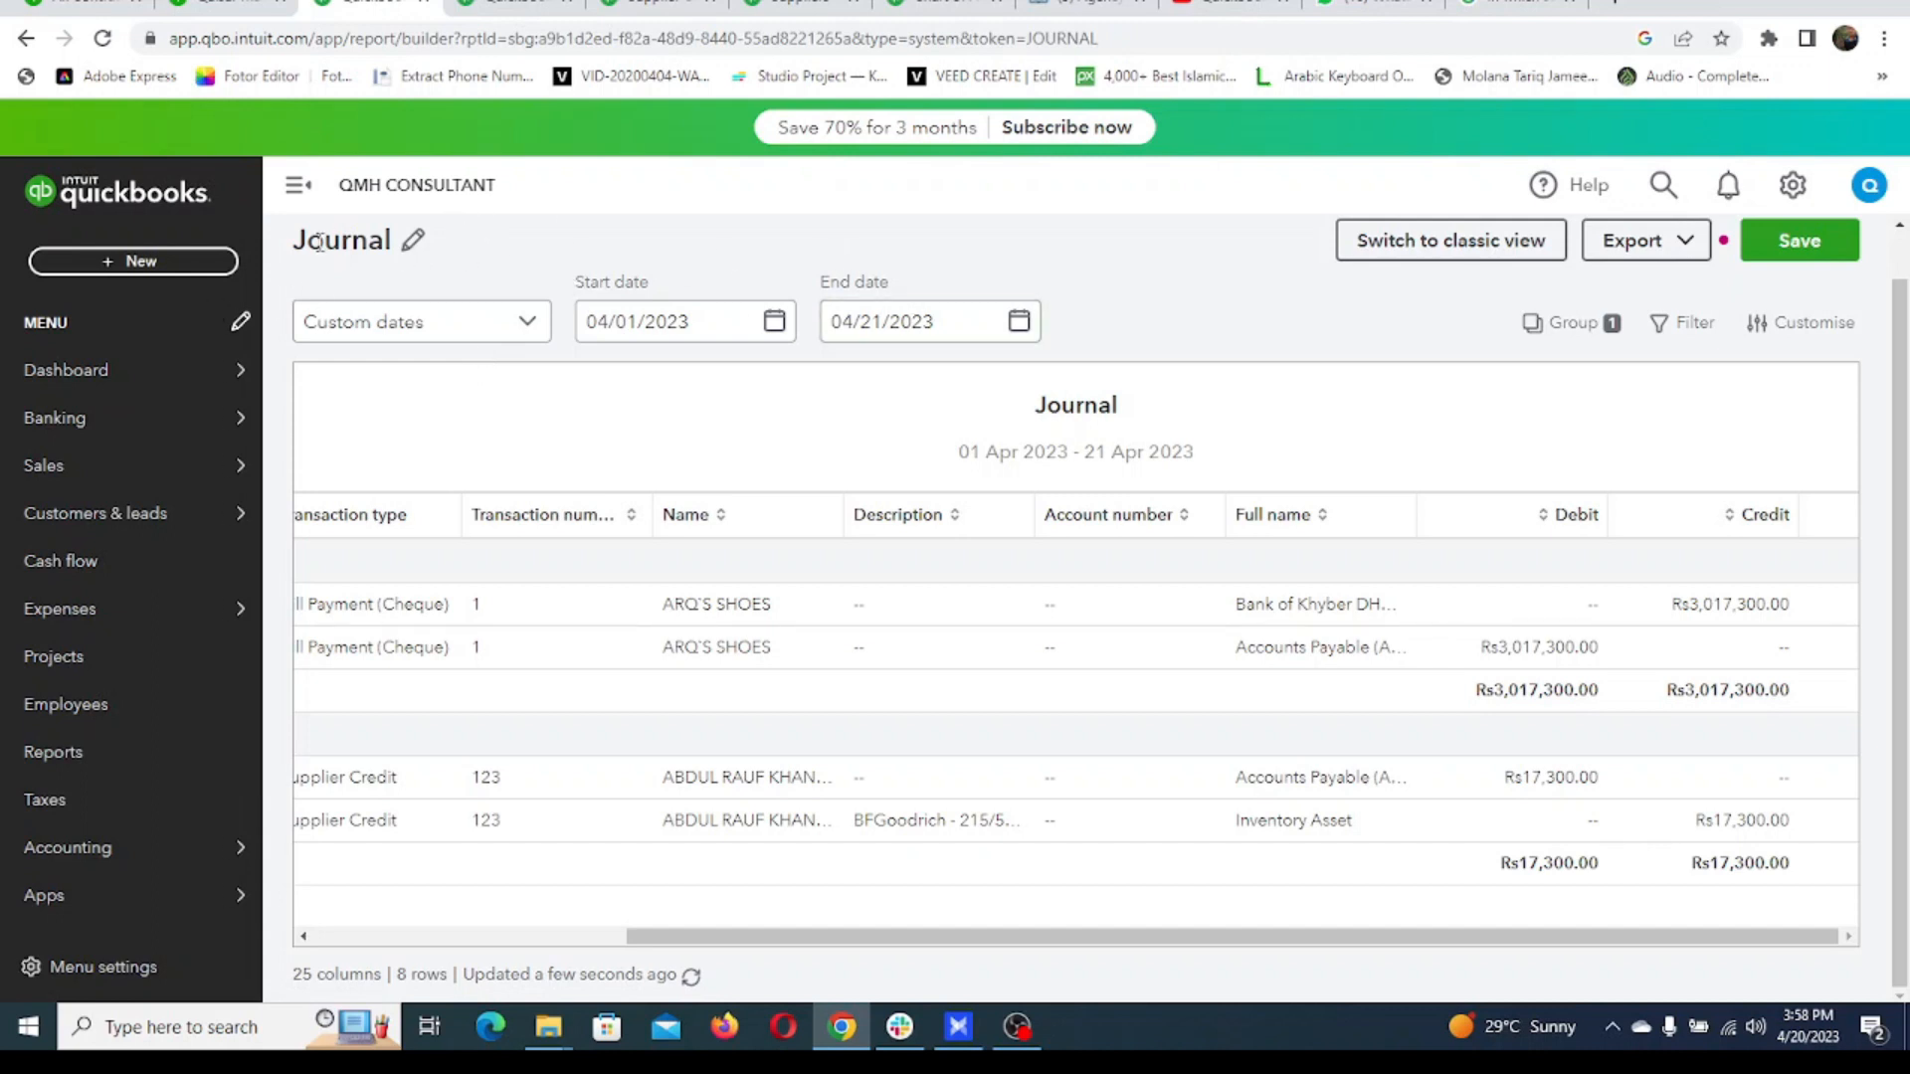
pyautogui.click(125, 762)
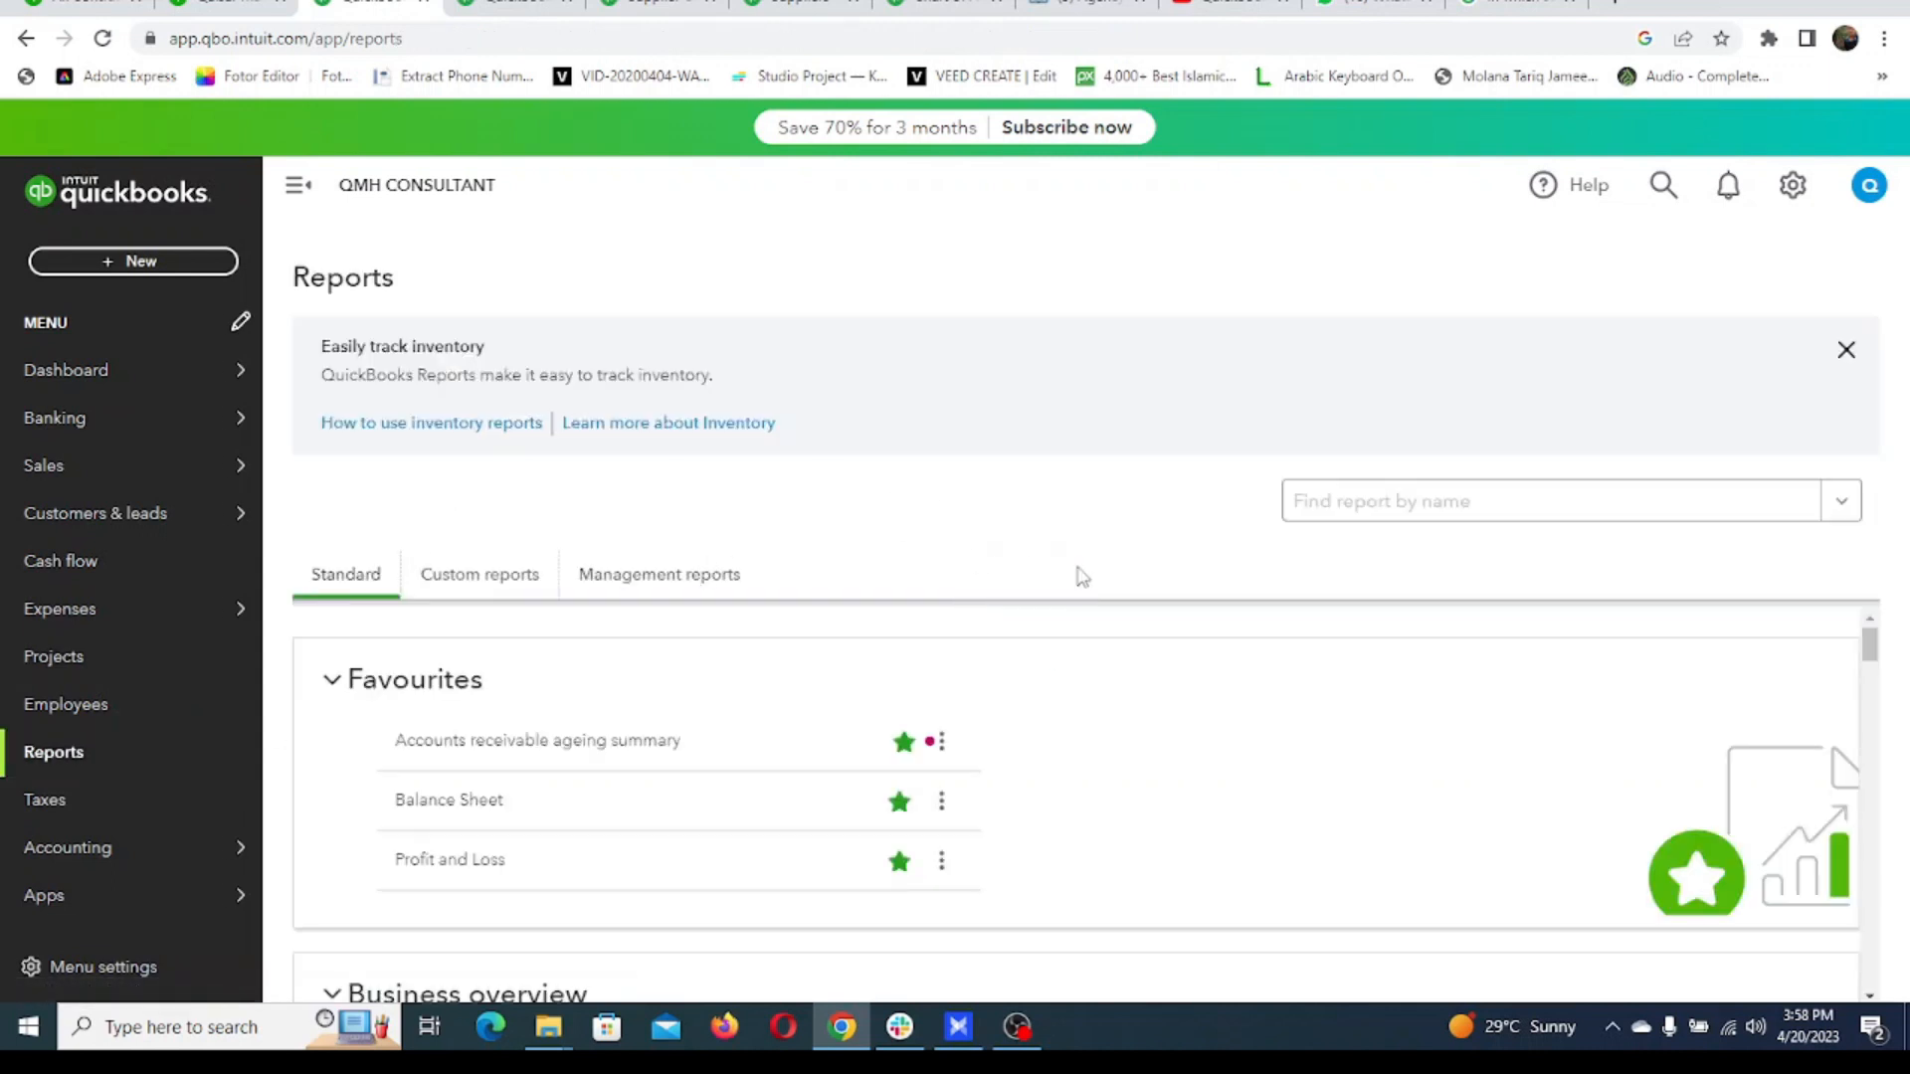
pyautogui.click(1464, 503)
pyautogui.write('jou')
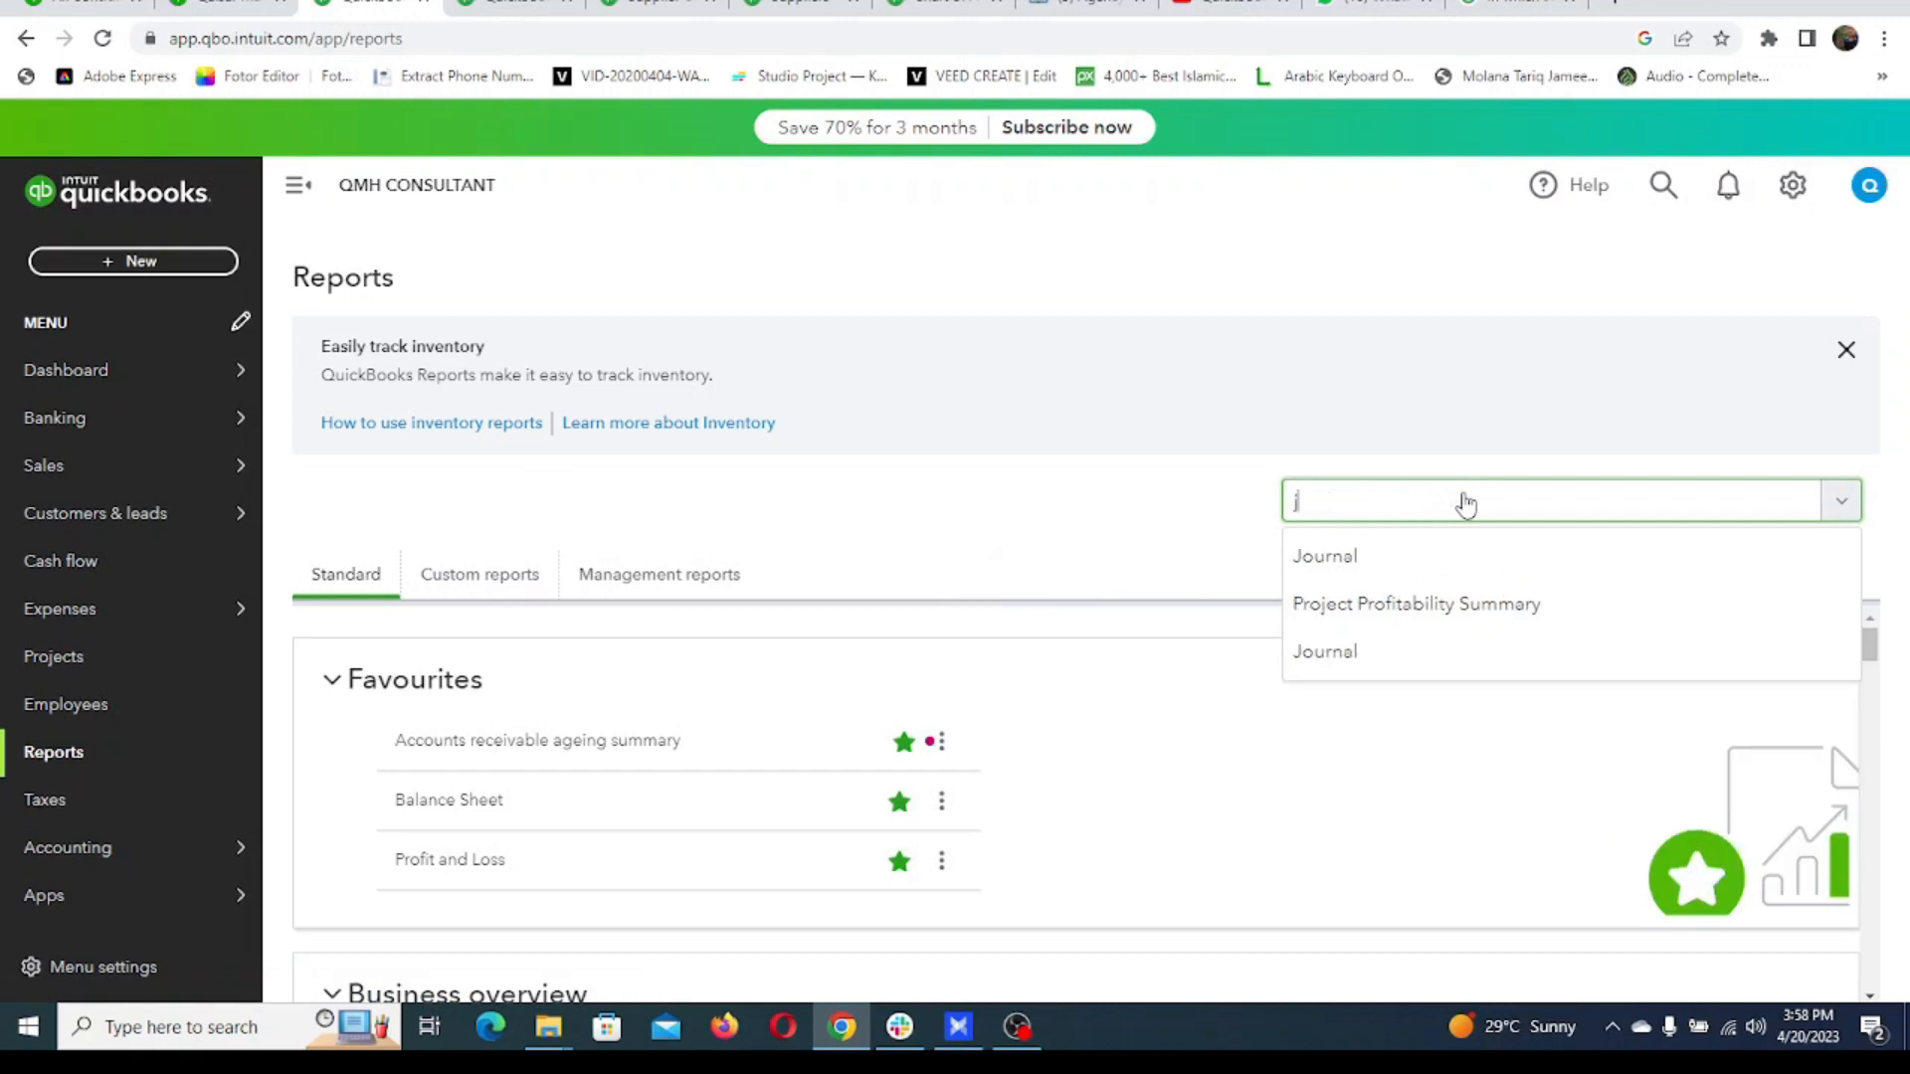
pyautogui.click(1362, 556)
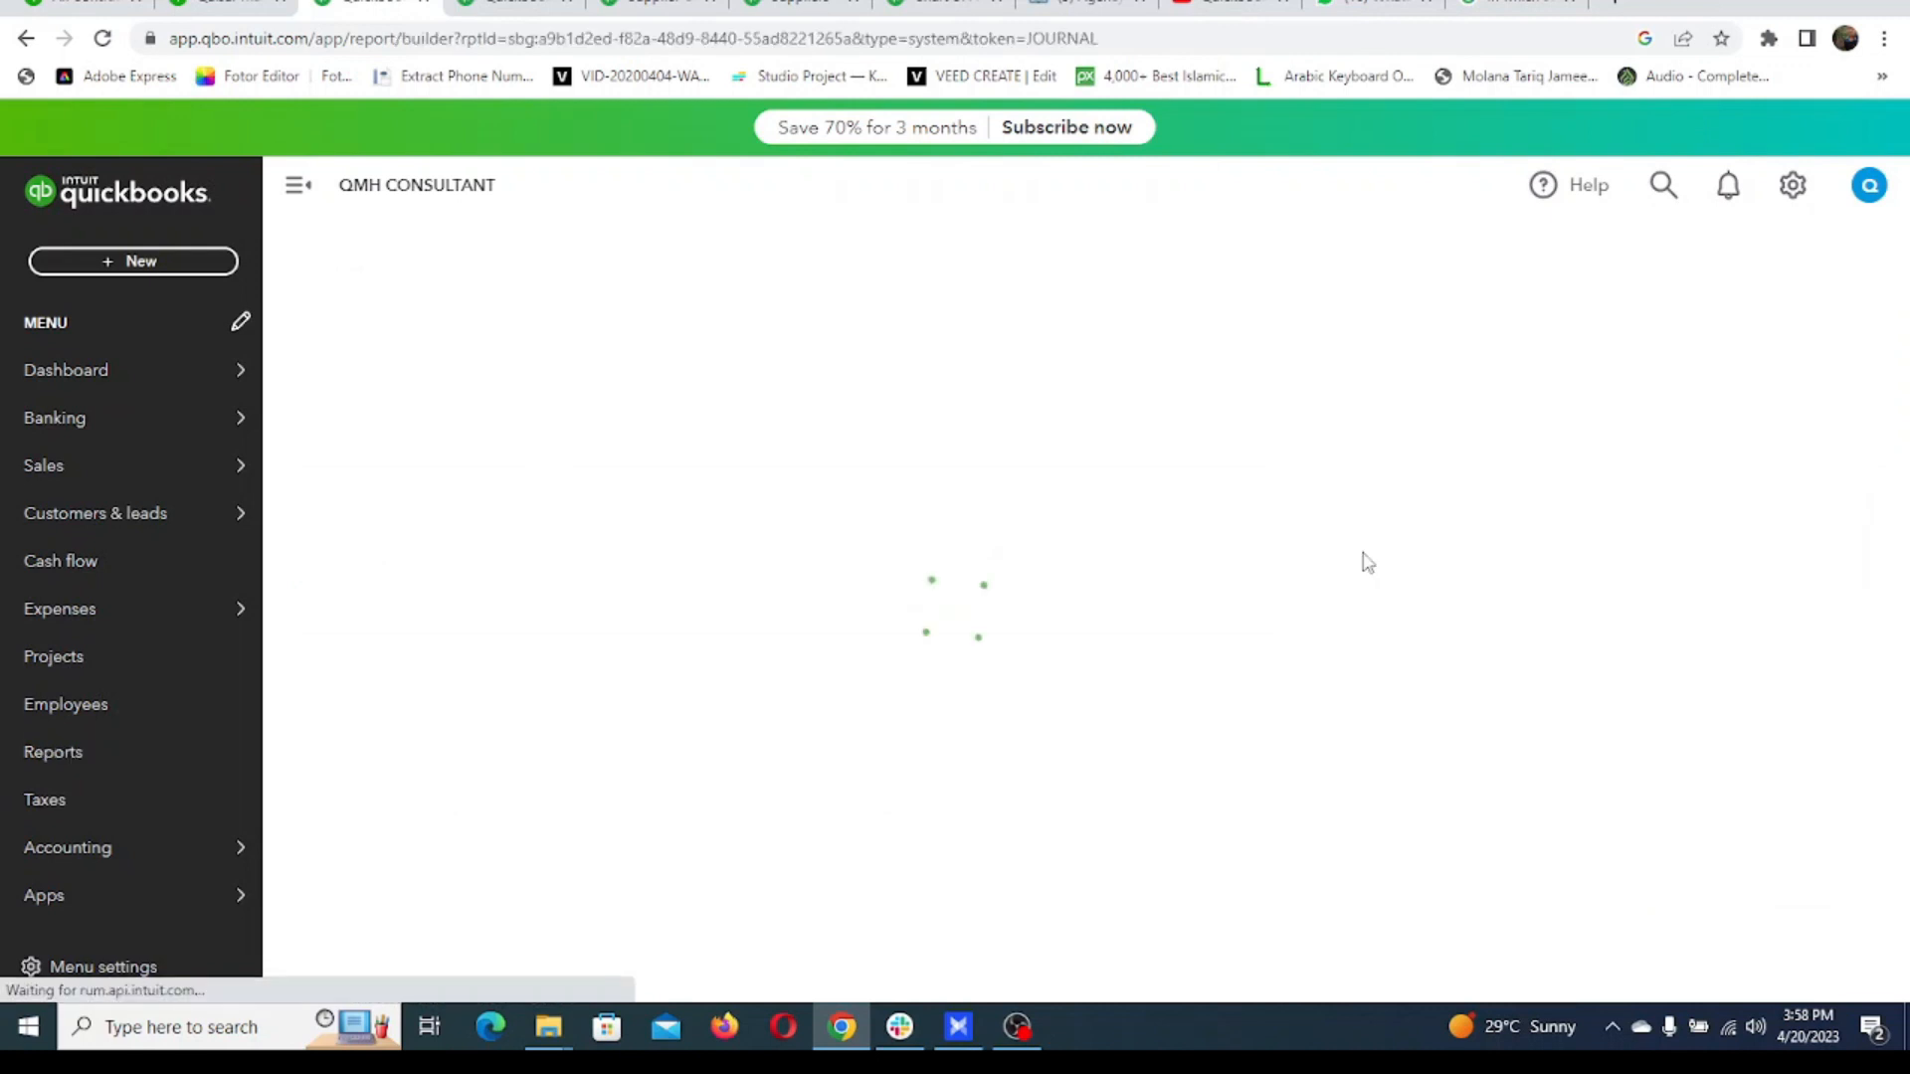
# Bring up the full suppliers list under Expenses in the browser tab showing a supplier's transactions.
pyautogui.click(499, 4)
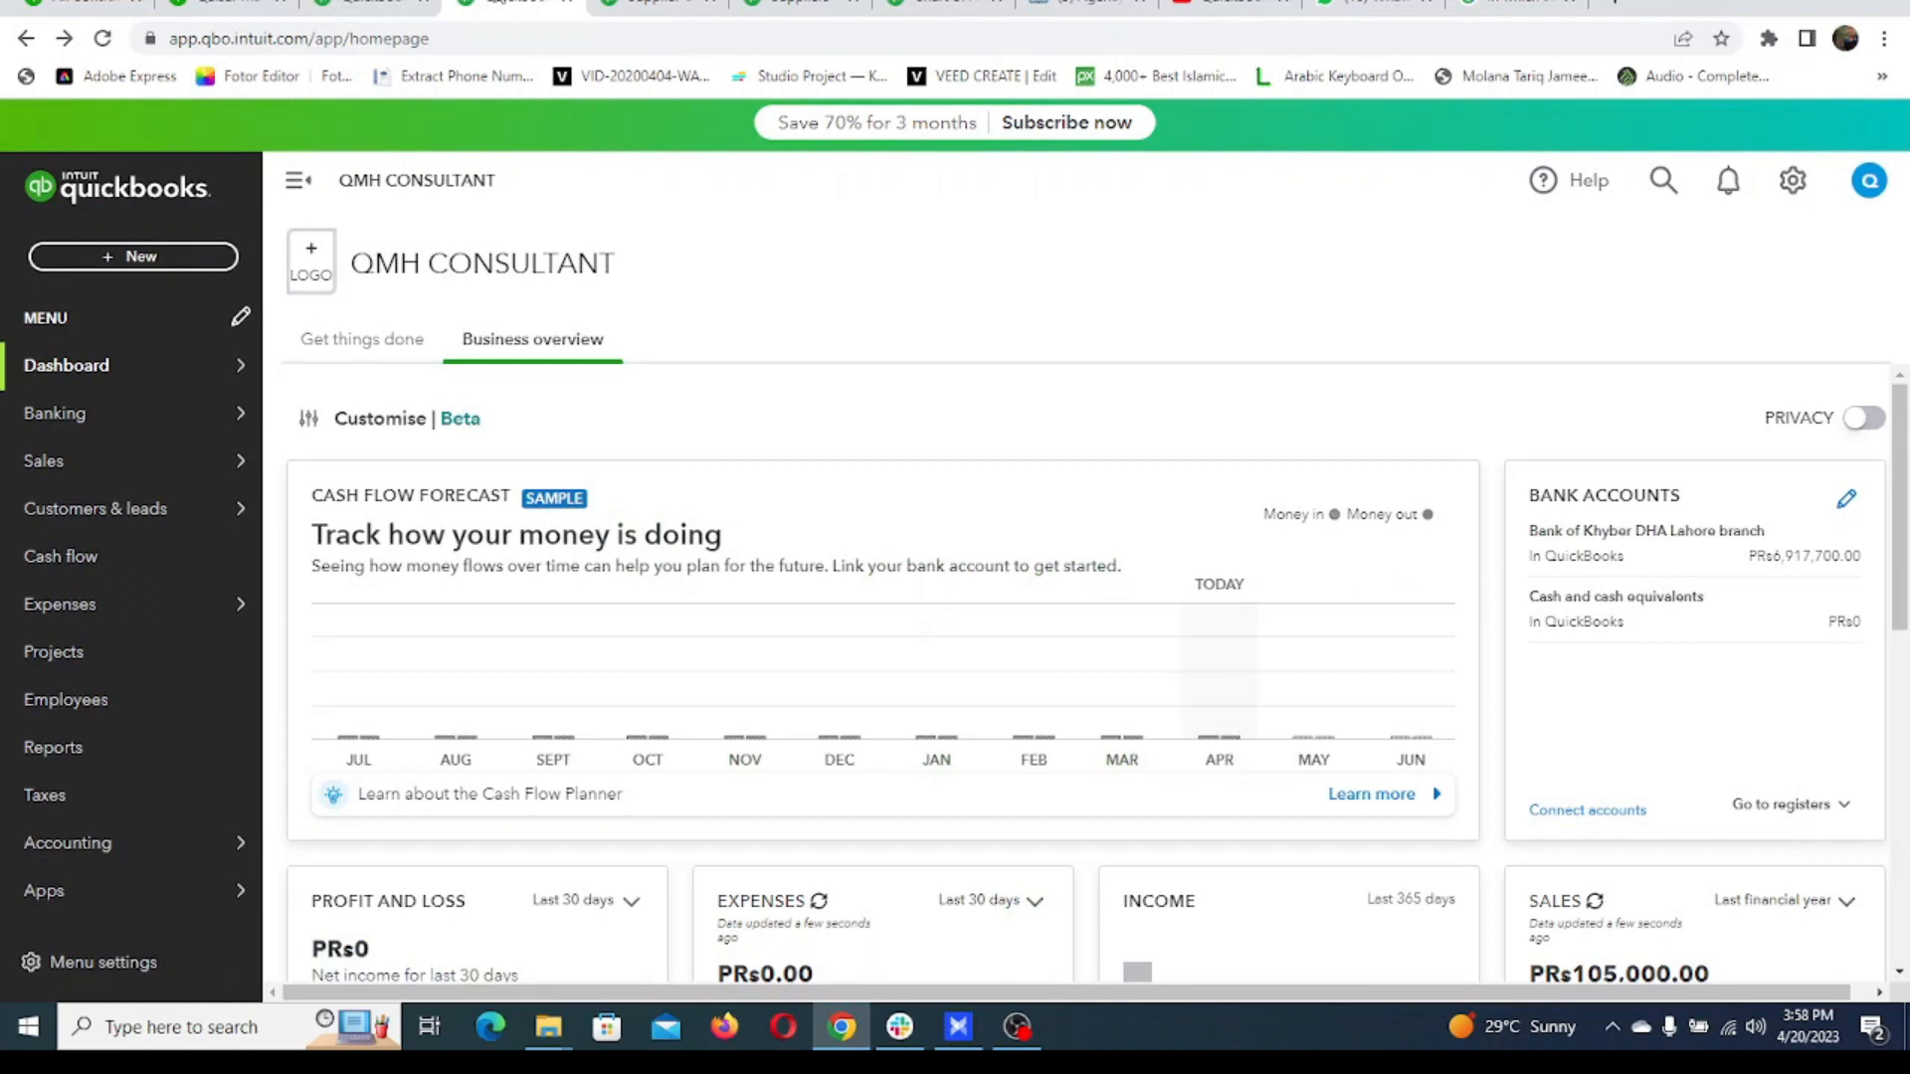
pyautogui.moveTo(147, 512)
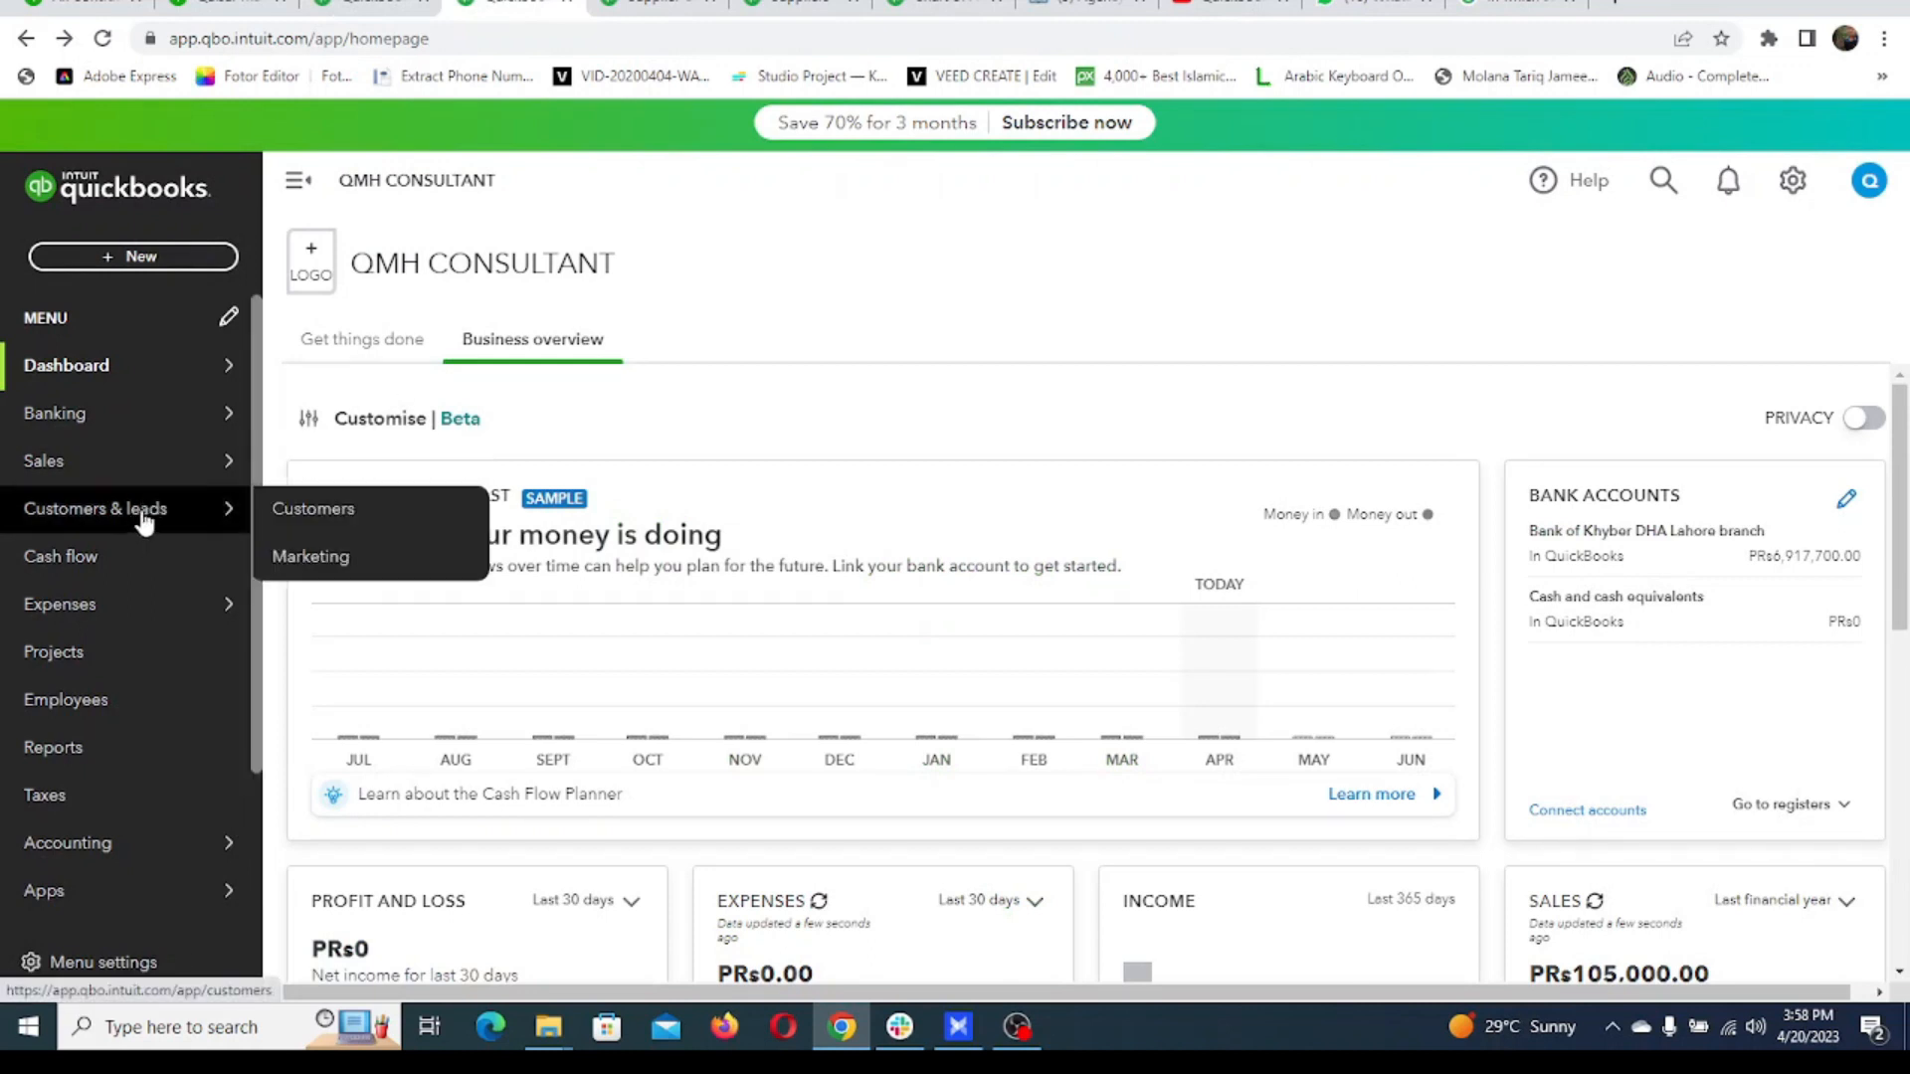
pyautogui.click(651, 3)
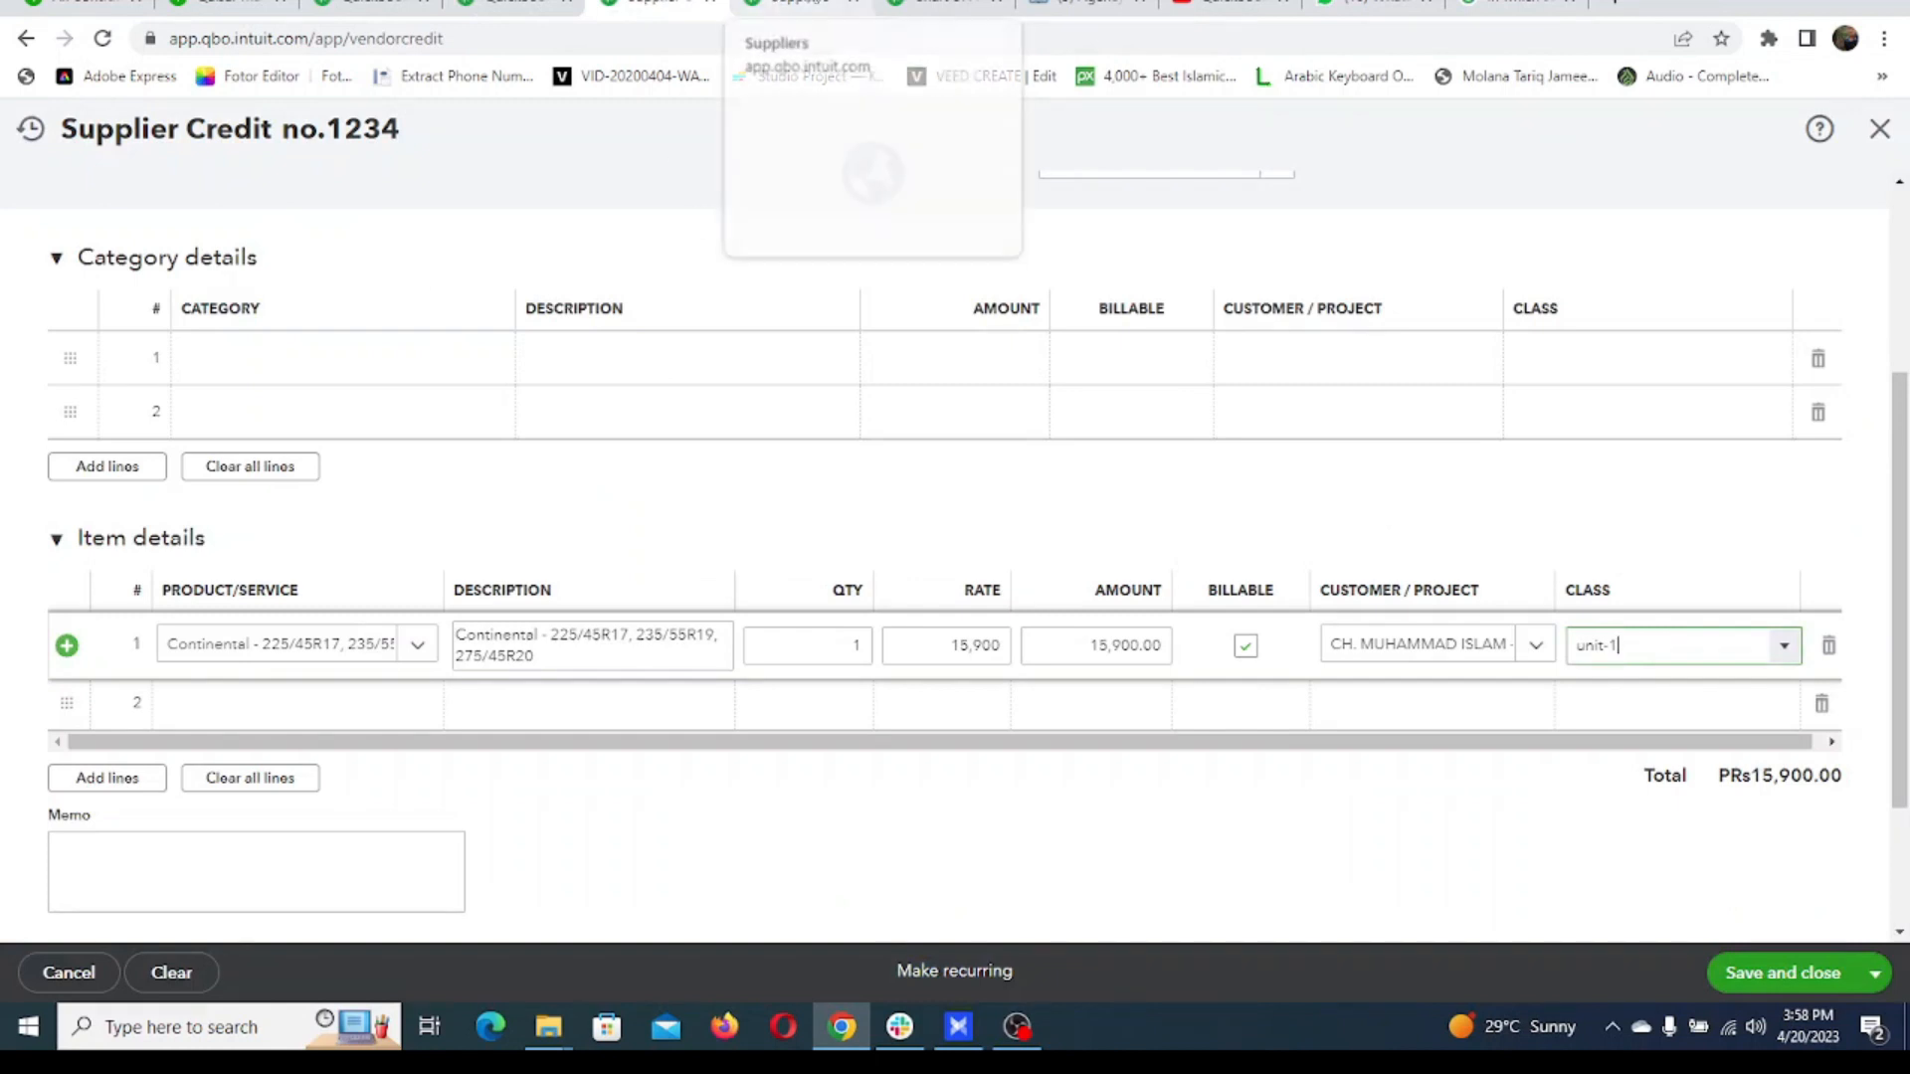
pyautogui.click(801, 3)
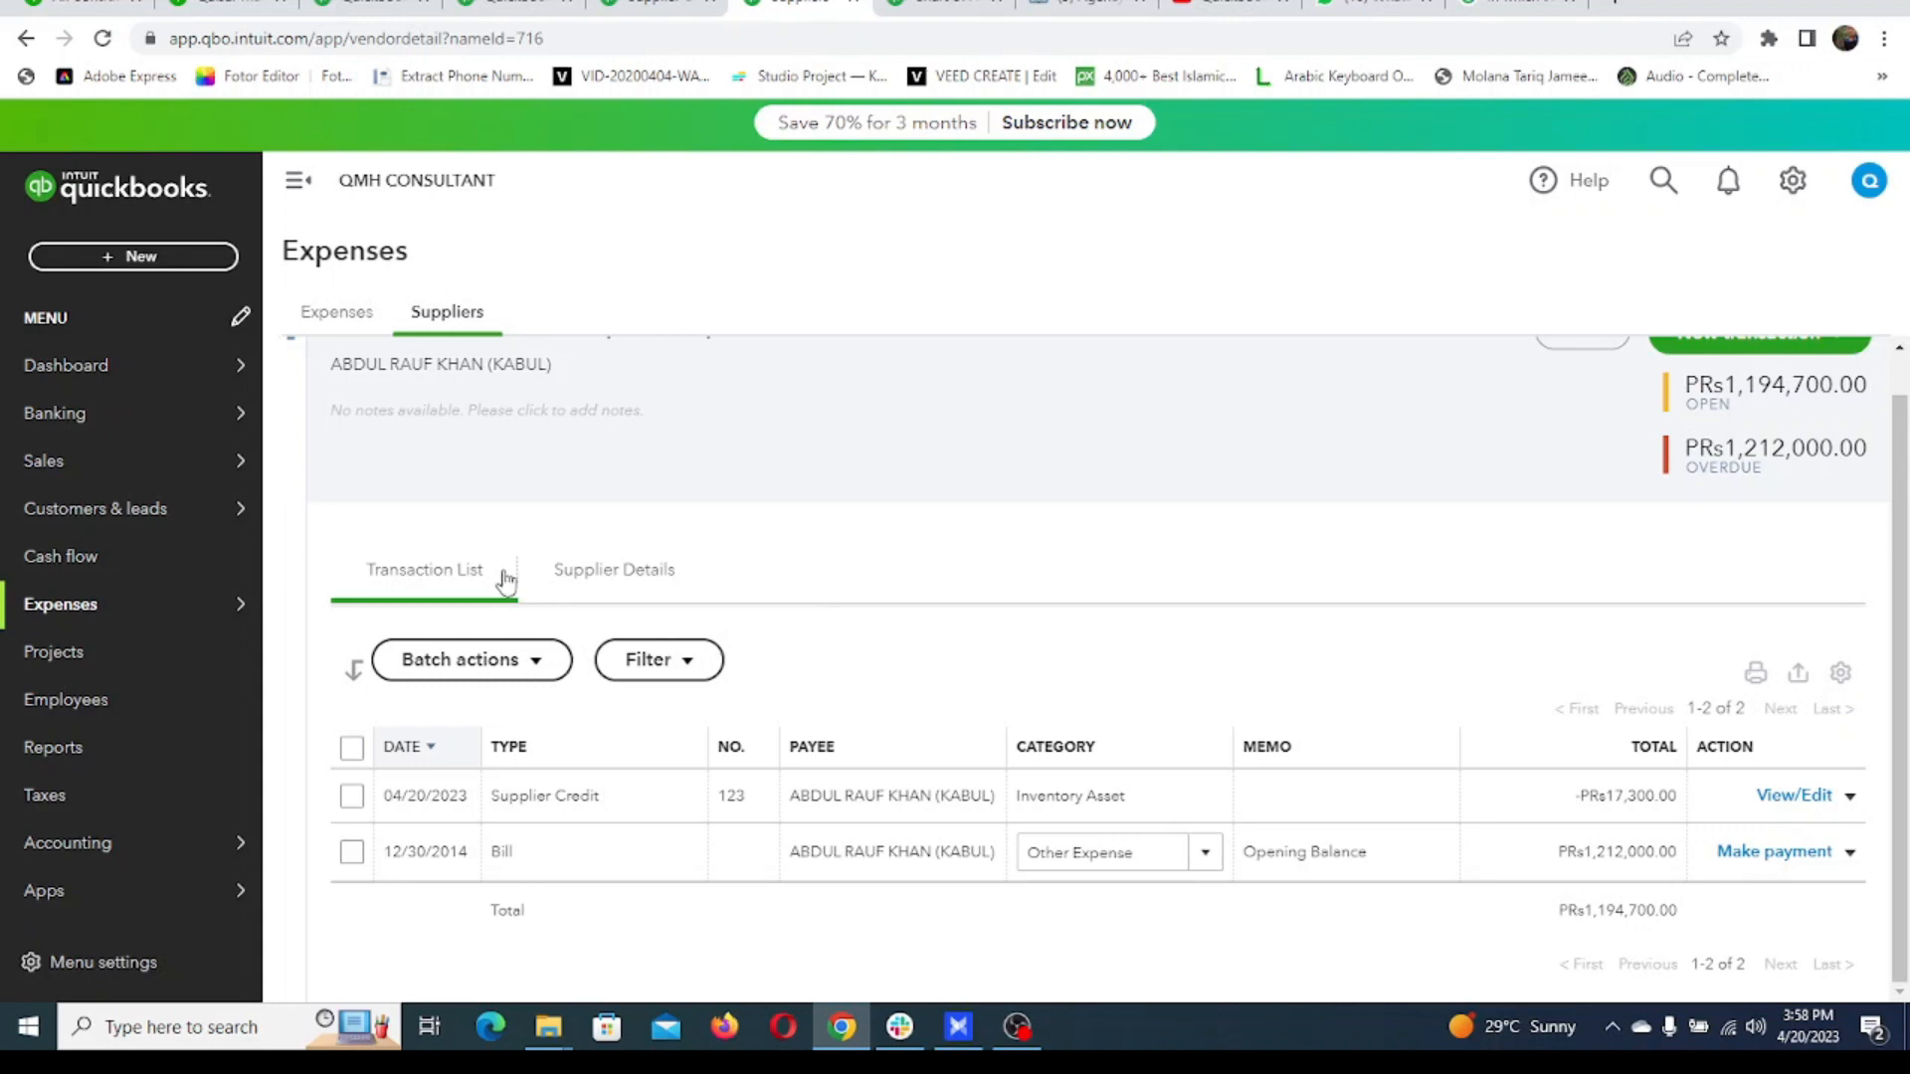
pyautogui.click(26, 39)
pyautogui.moveTo(104, 430)
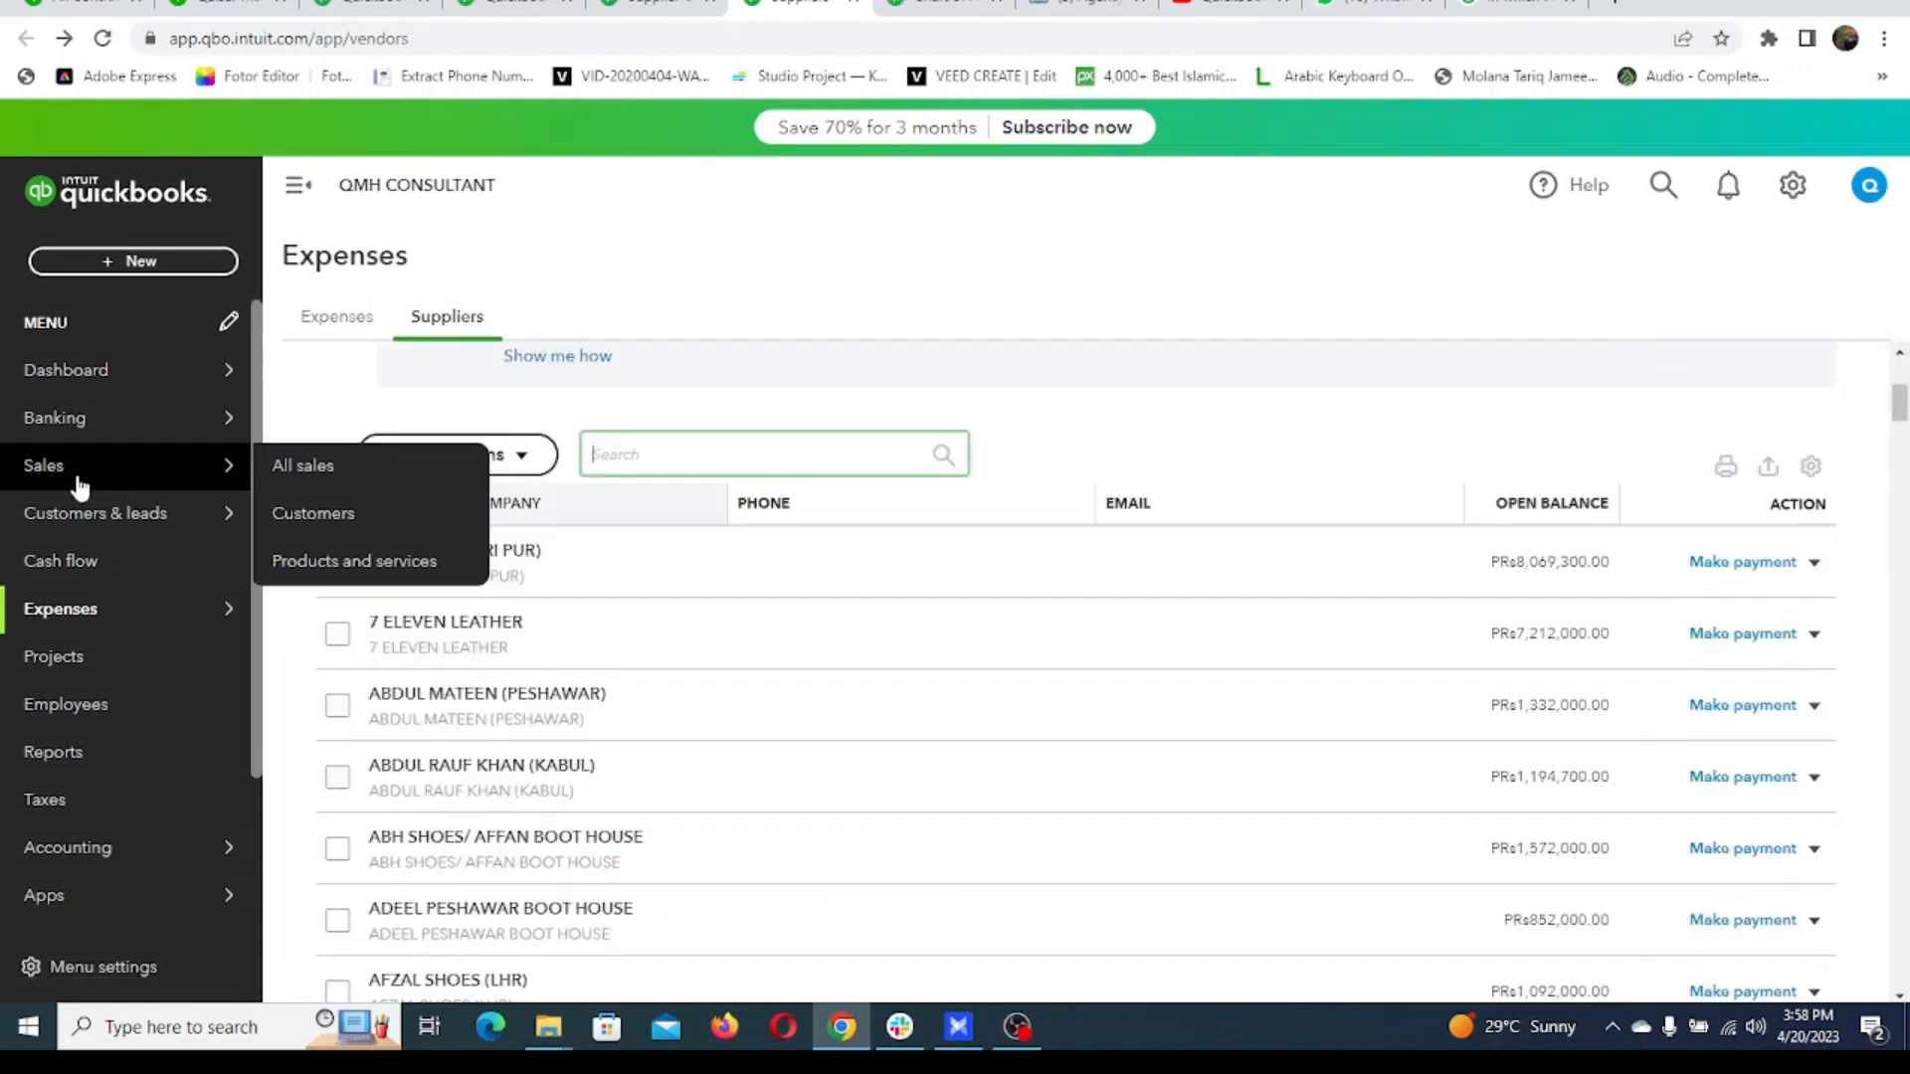
pyautogui.moveTo(115, 511)
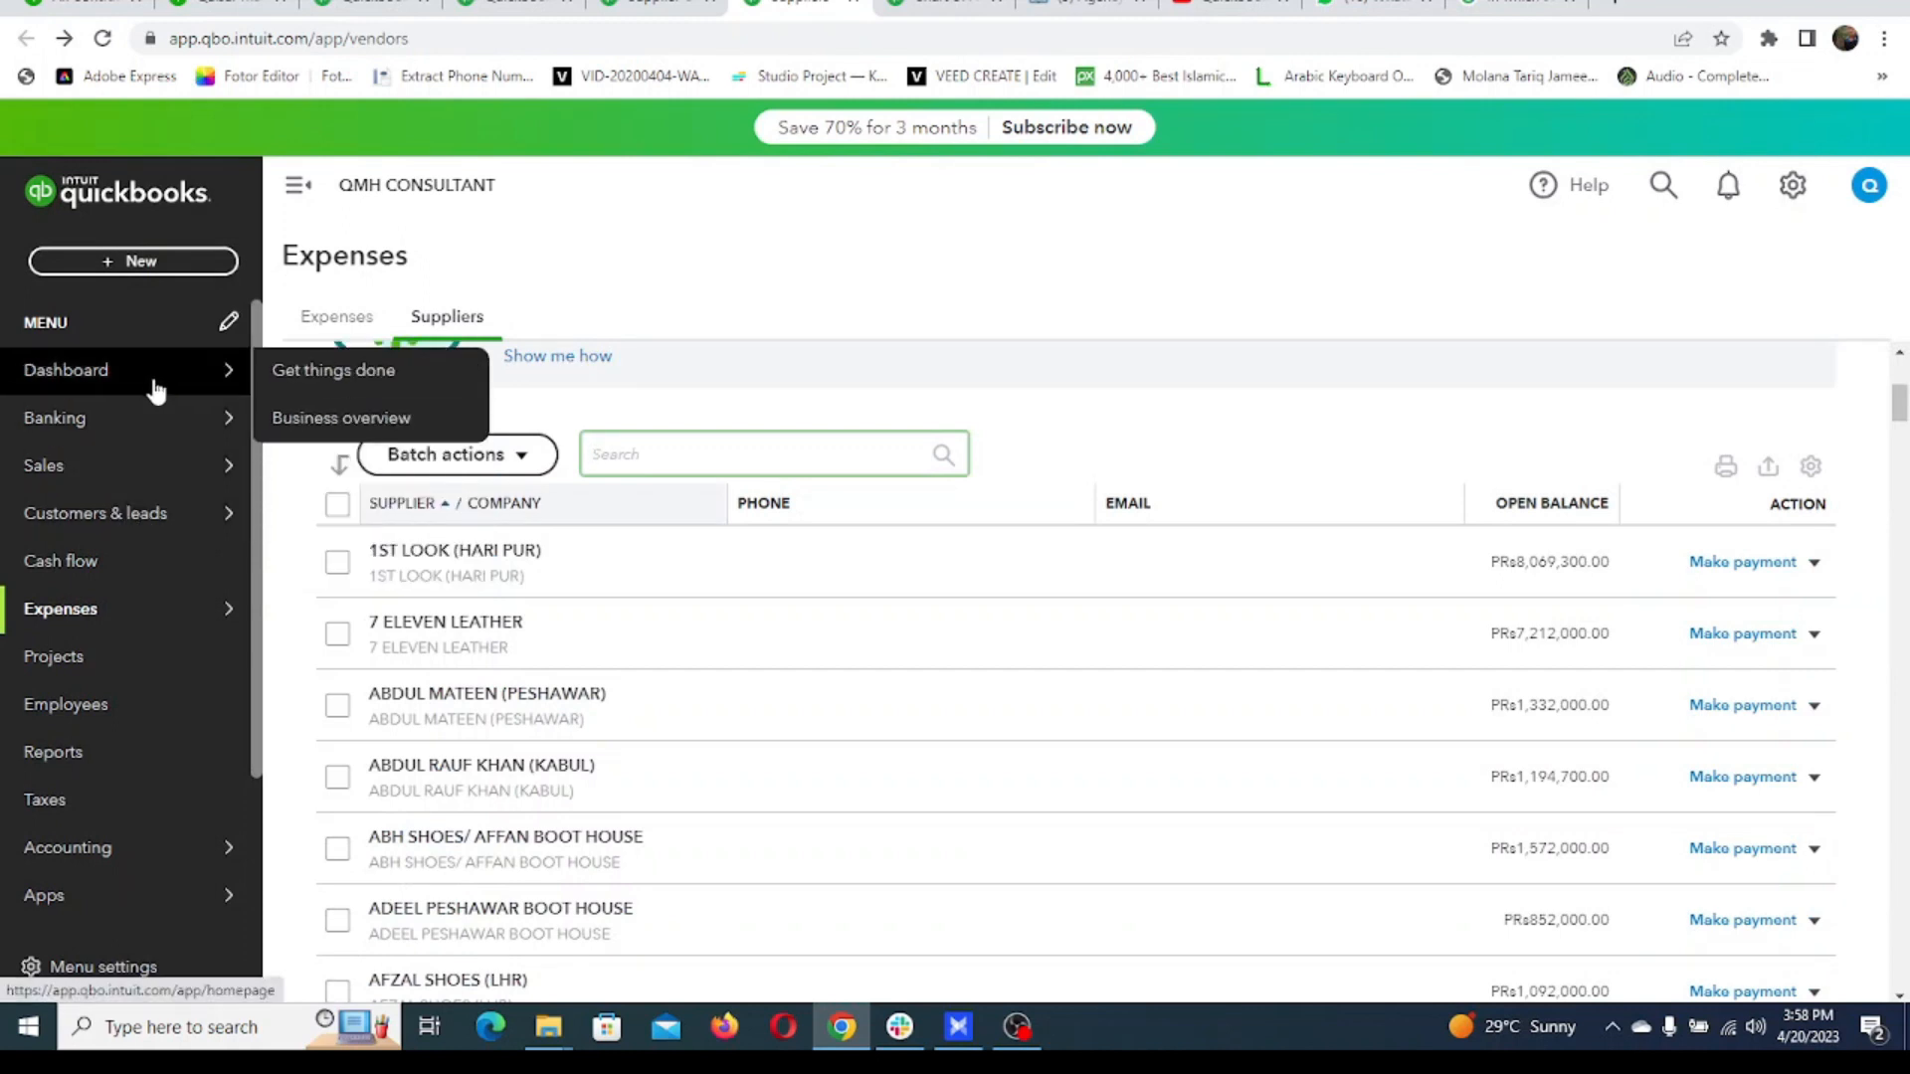
pyautogui.moveTo(193, 605)
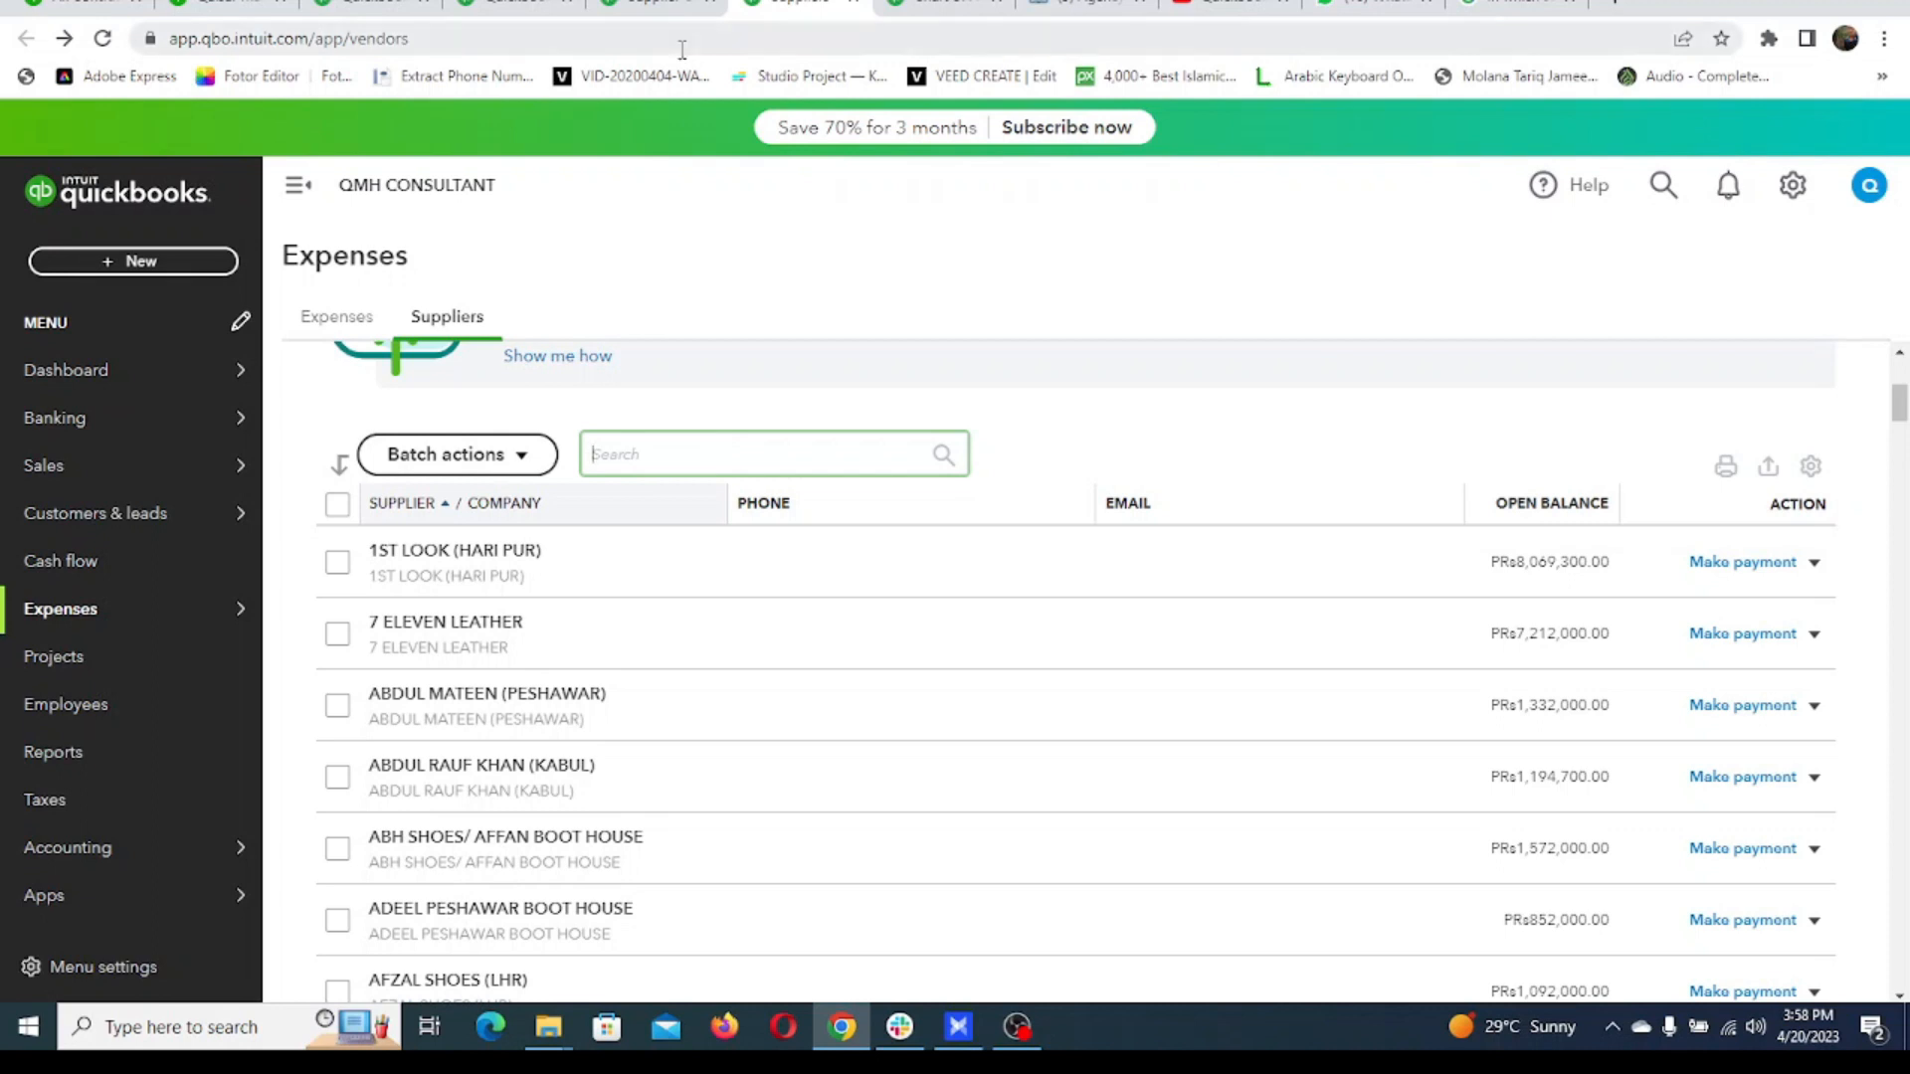
# Return to the unsaved supplier credit 1234 and review its supplier, reference and location details.
pyautogui.click(665, 5)
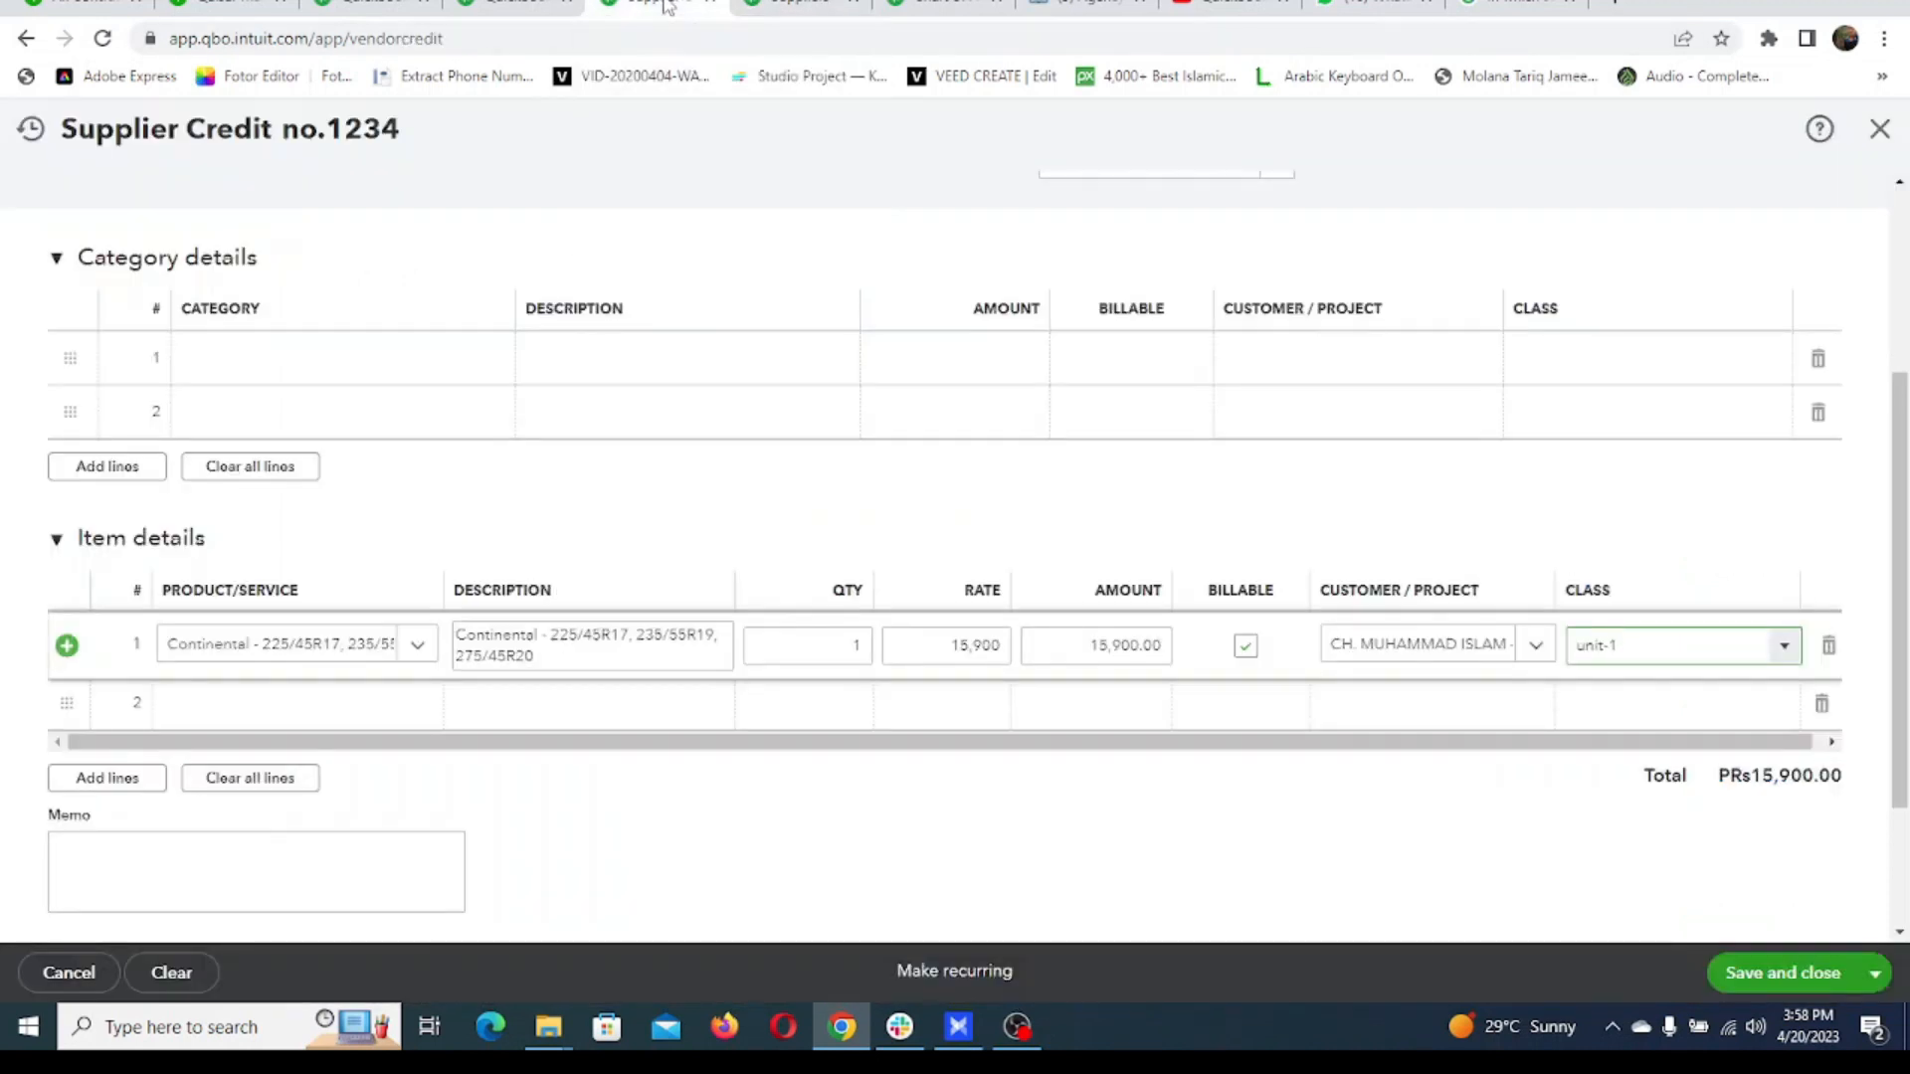
pyautogui.scroll(3, 401, 257)
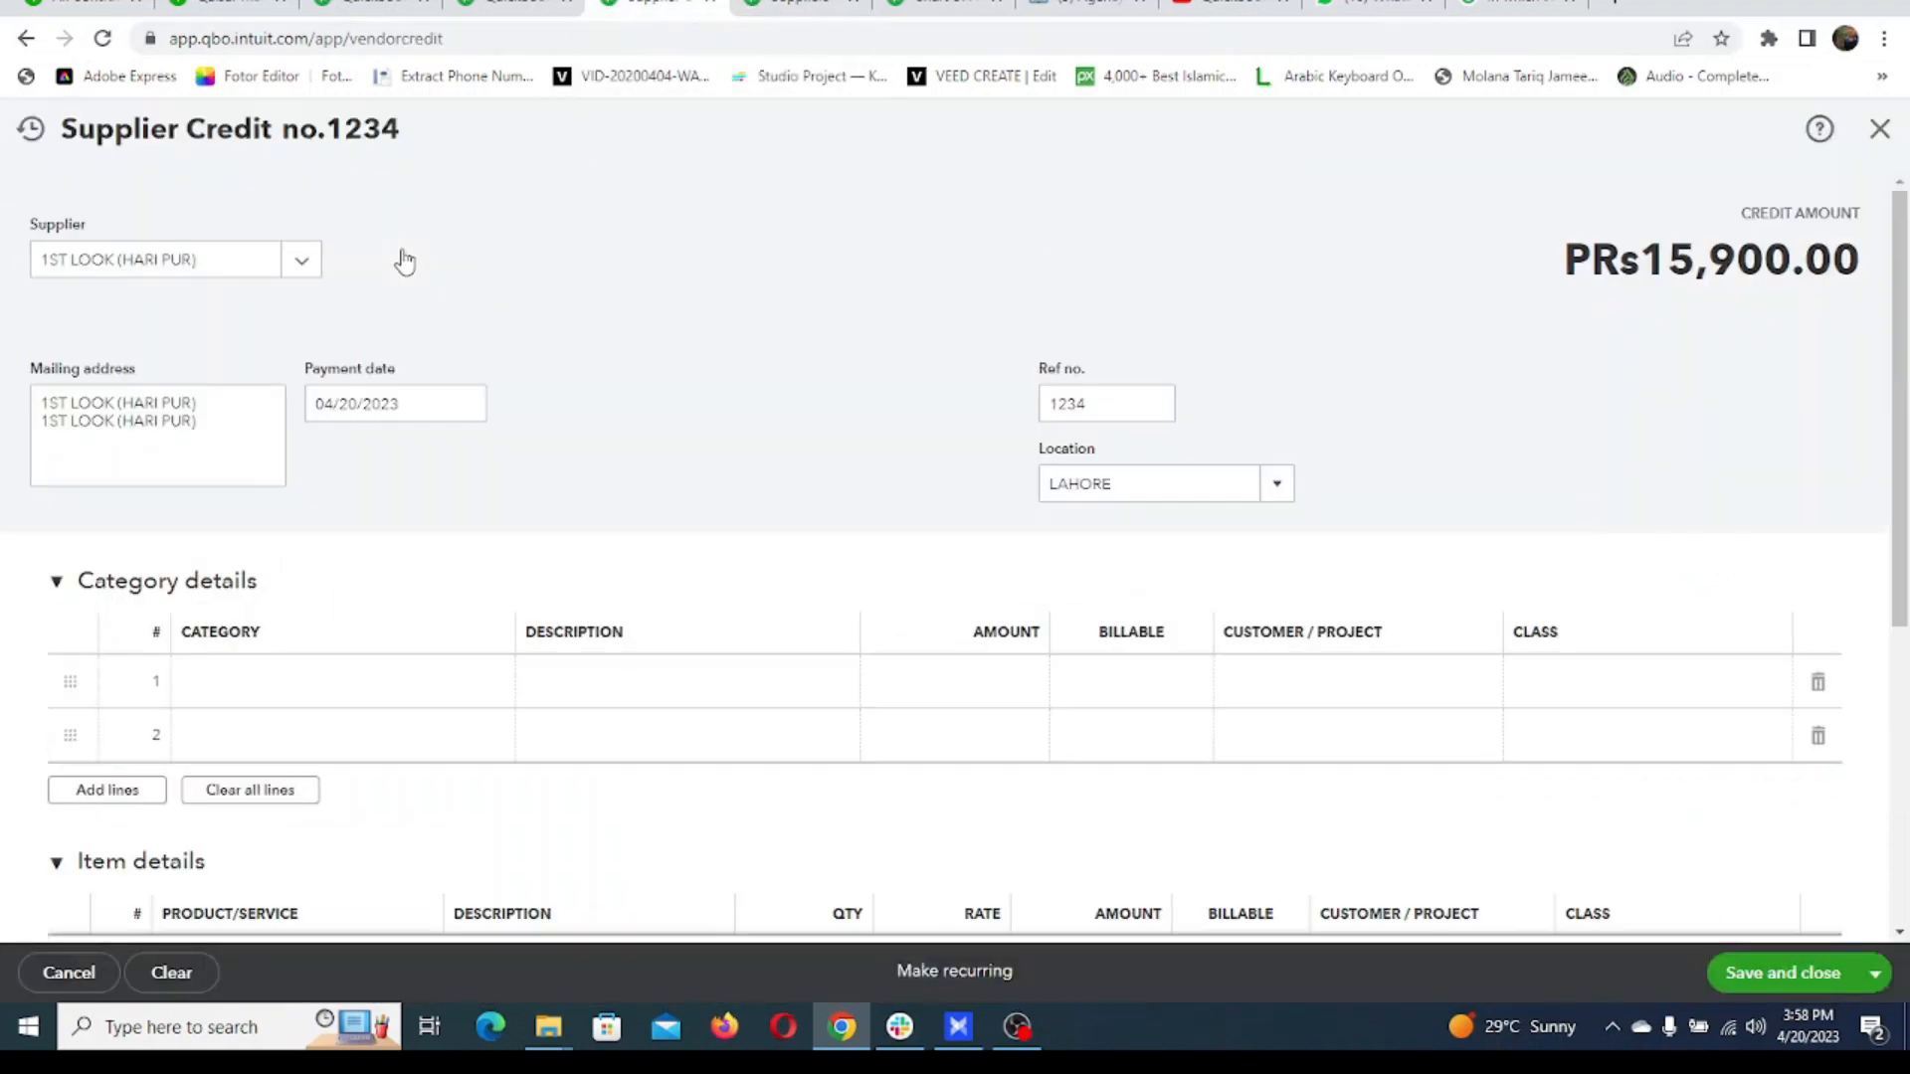
# Open supplier 1ST LOOK (HARI PUR) from the suppliers list and check its transaction list and balance before saving the credit.
pyautogui.click(758, 8)
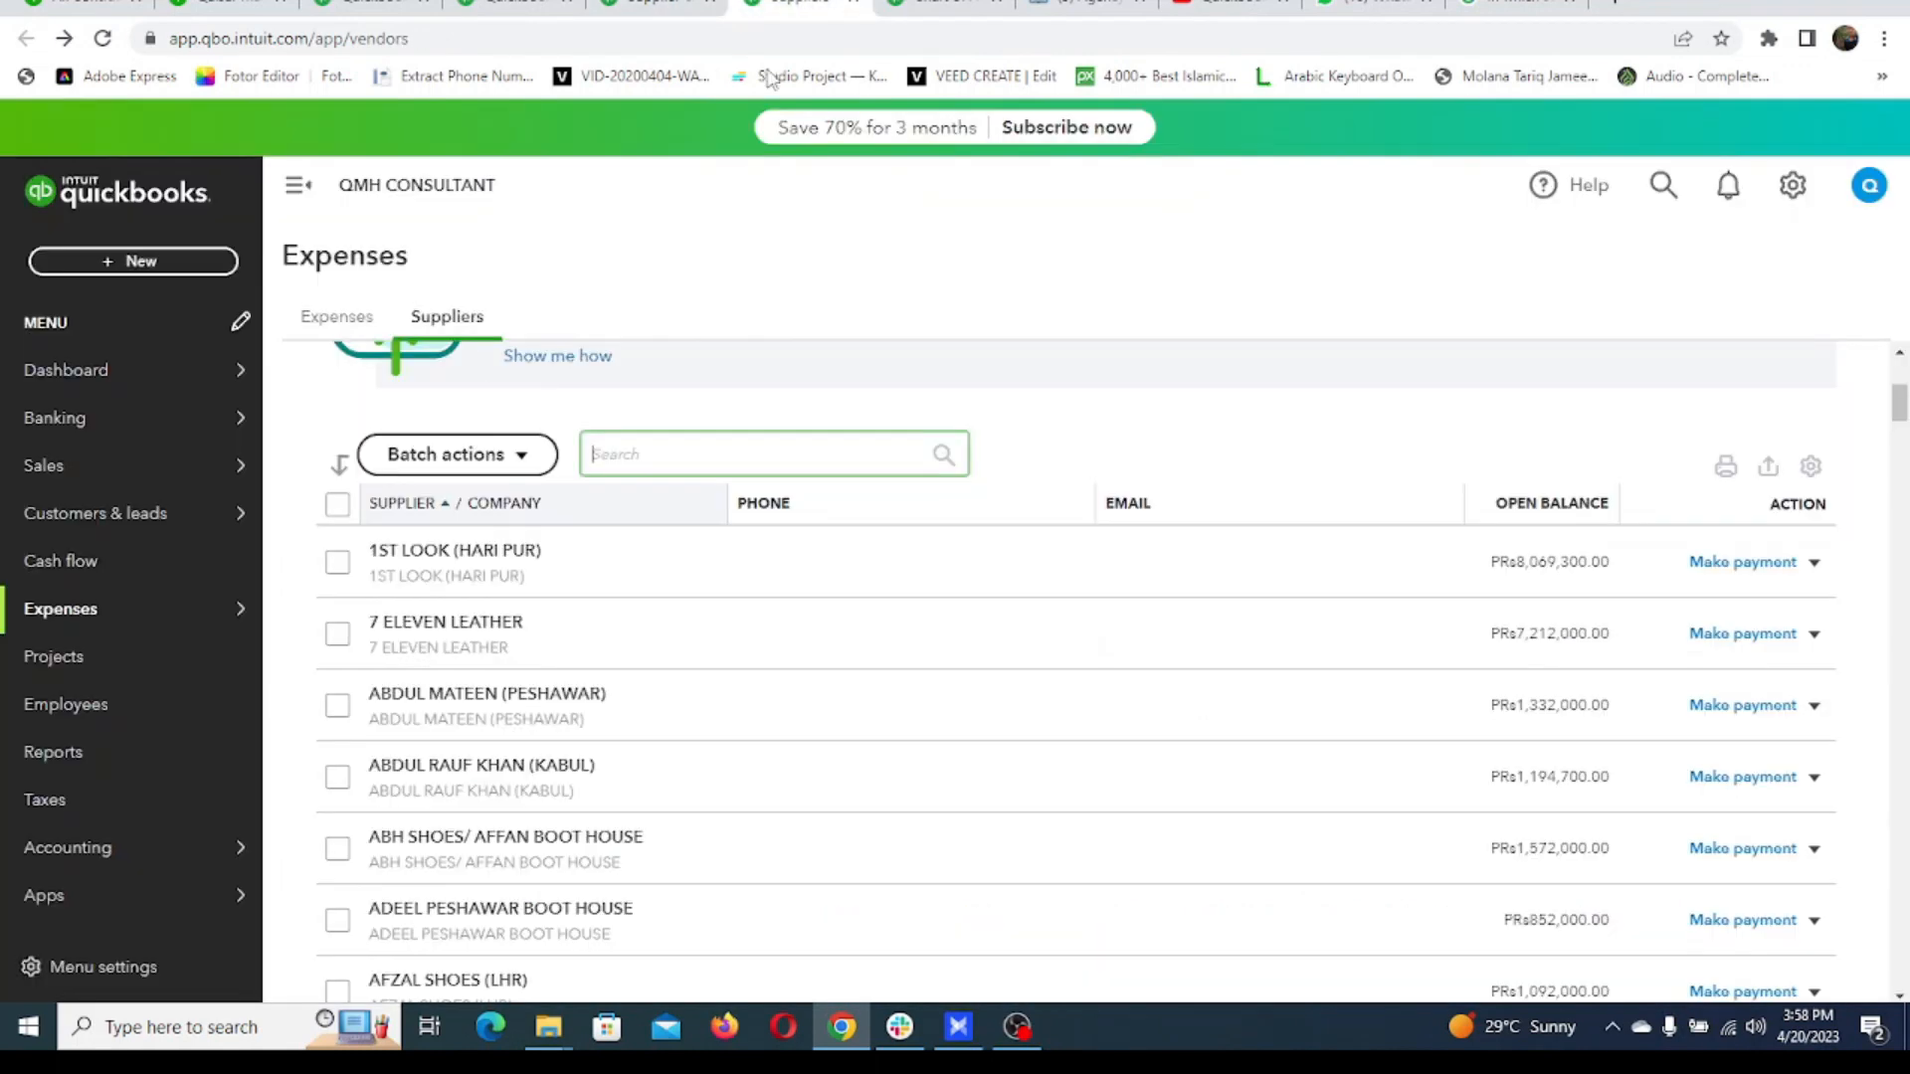
pyautogui.click(450, 552)
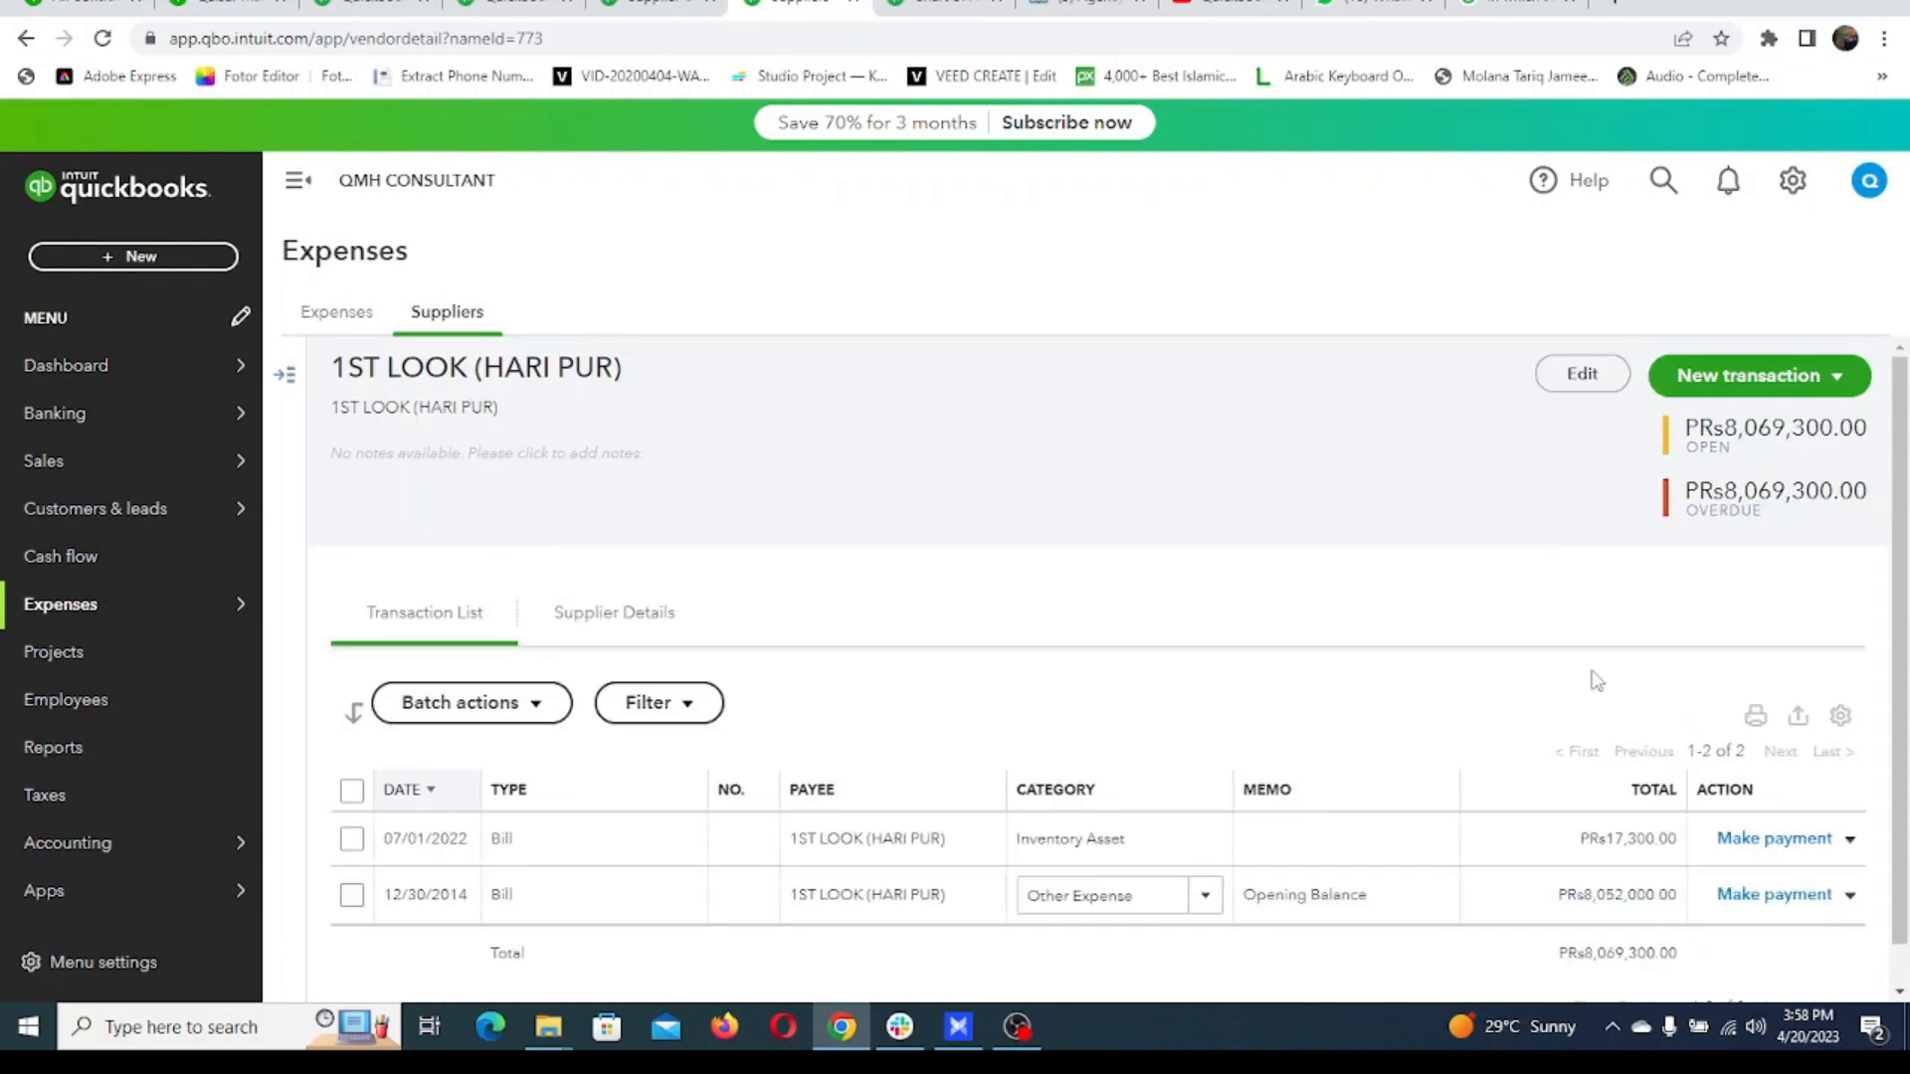
pyautogui.scroll(-1, 1591, 678)
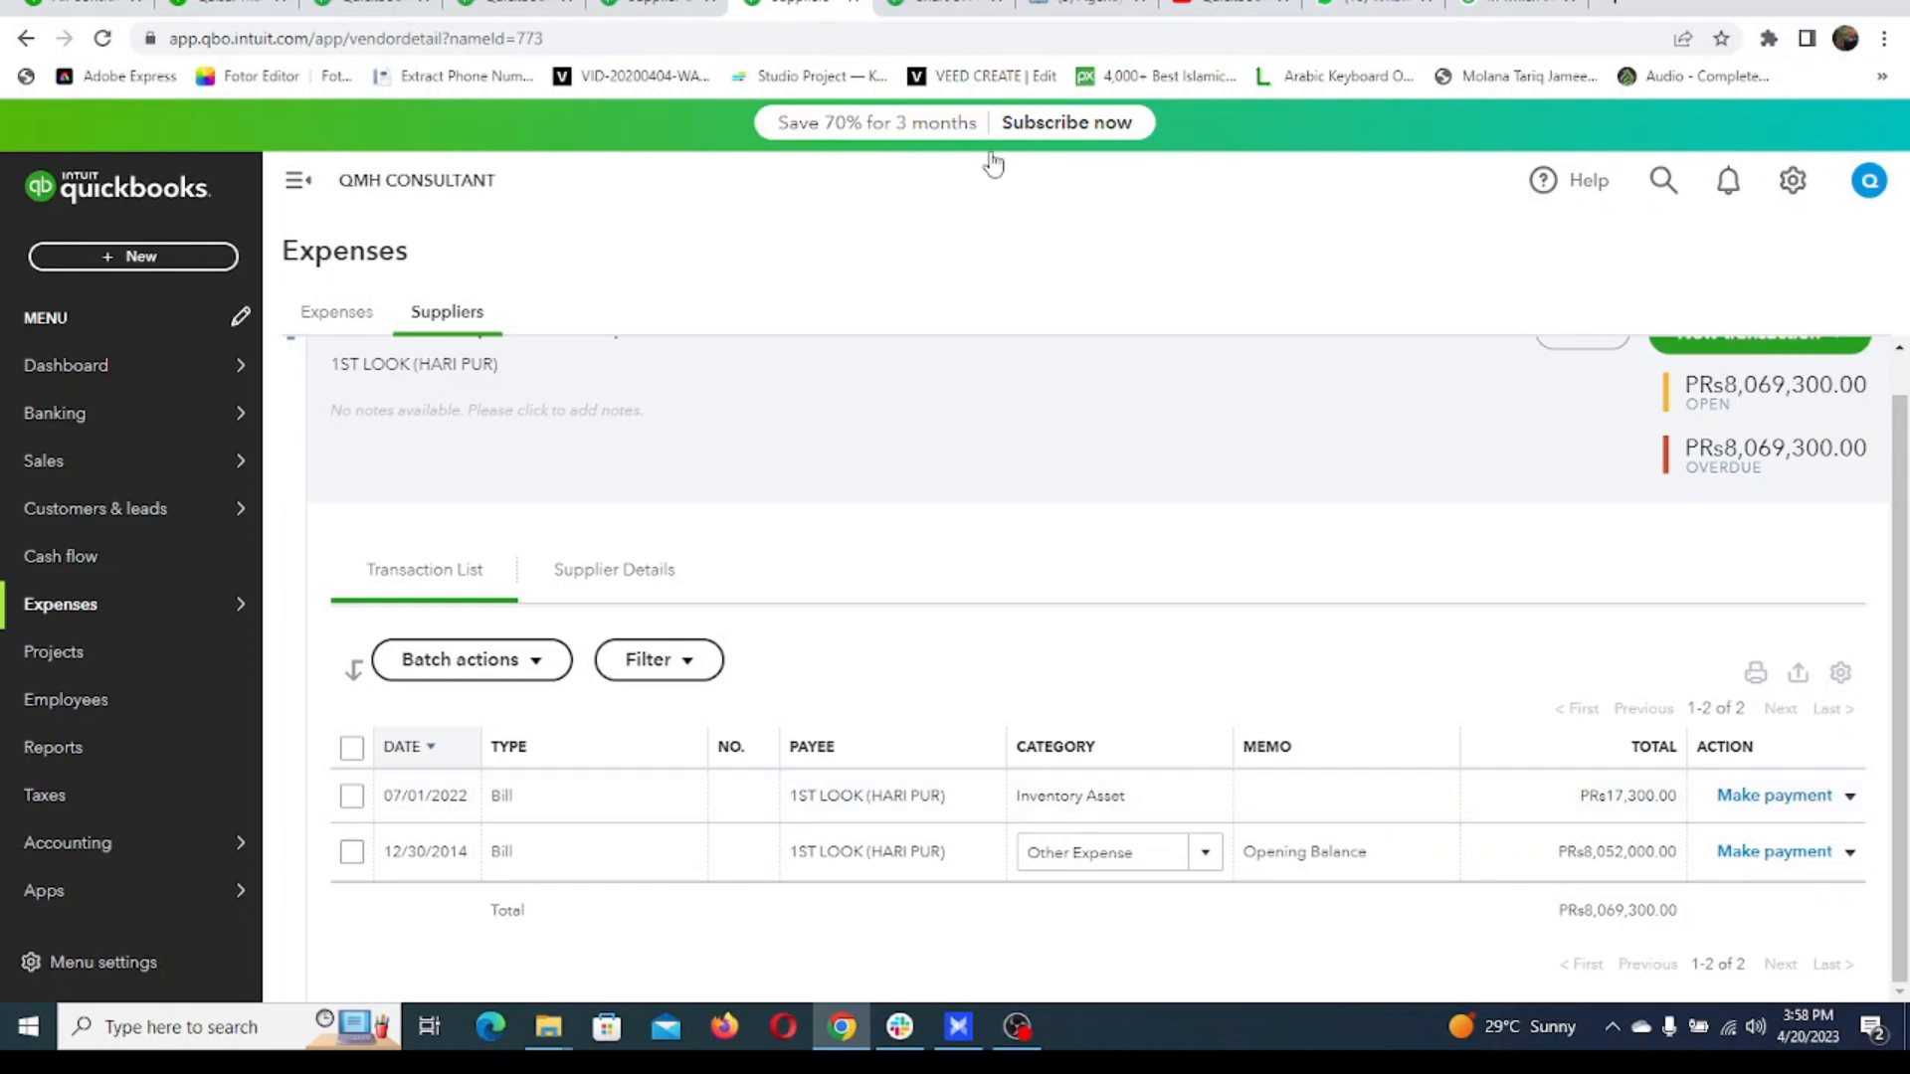
# Review the Continental line and total on the unsaved supplier credit 1234, and compare them with the supplier's transactions.
pyautogui.click(665, 3)
pyautogui.scroll(-5, 1334, 504)
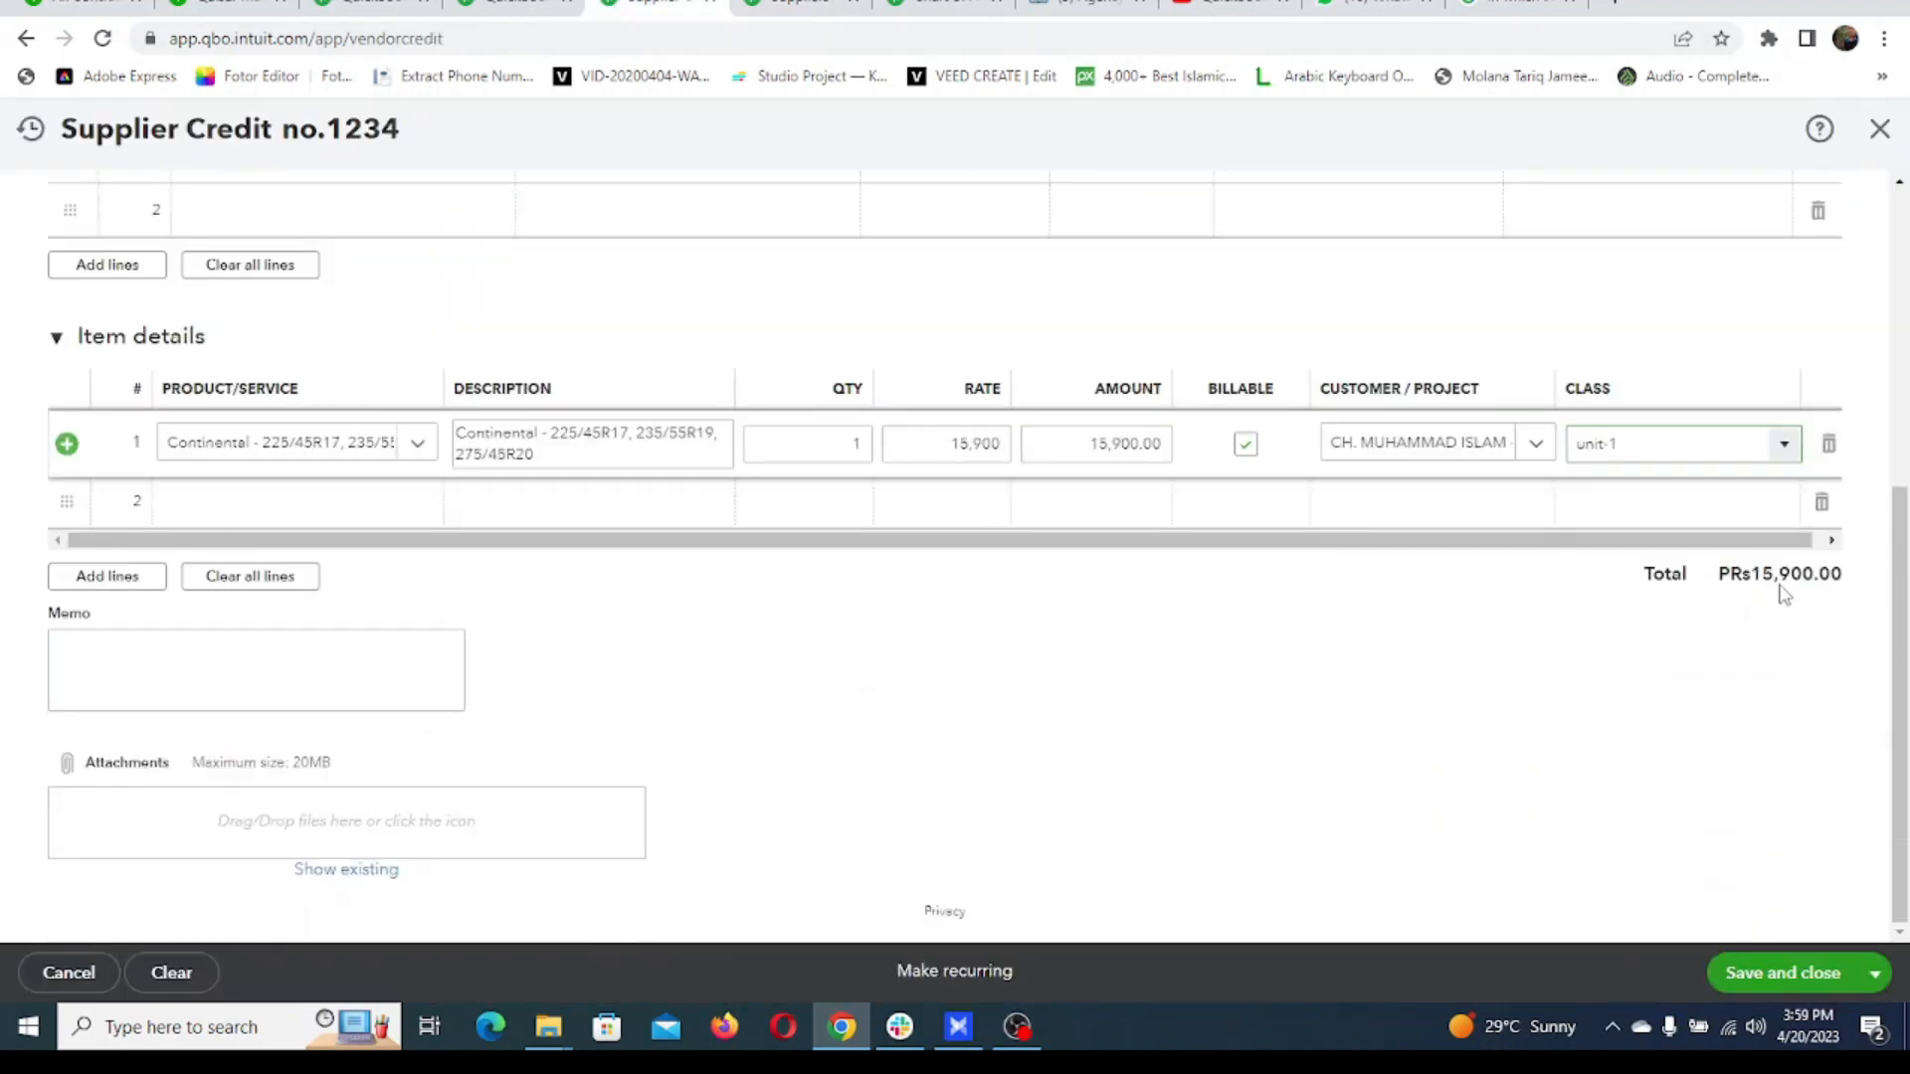
pyautogui.click(807, 5)
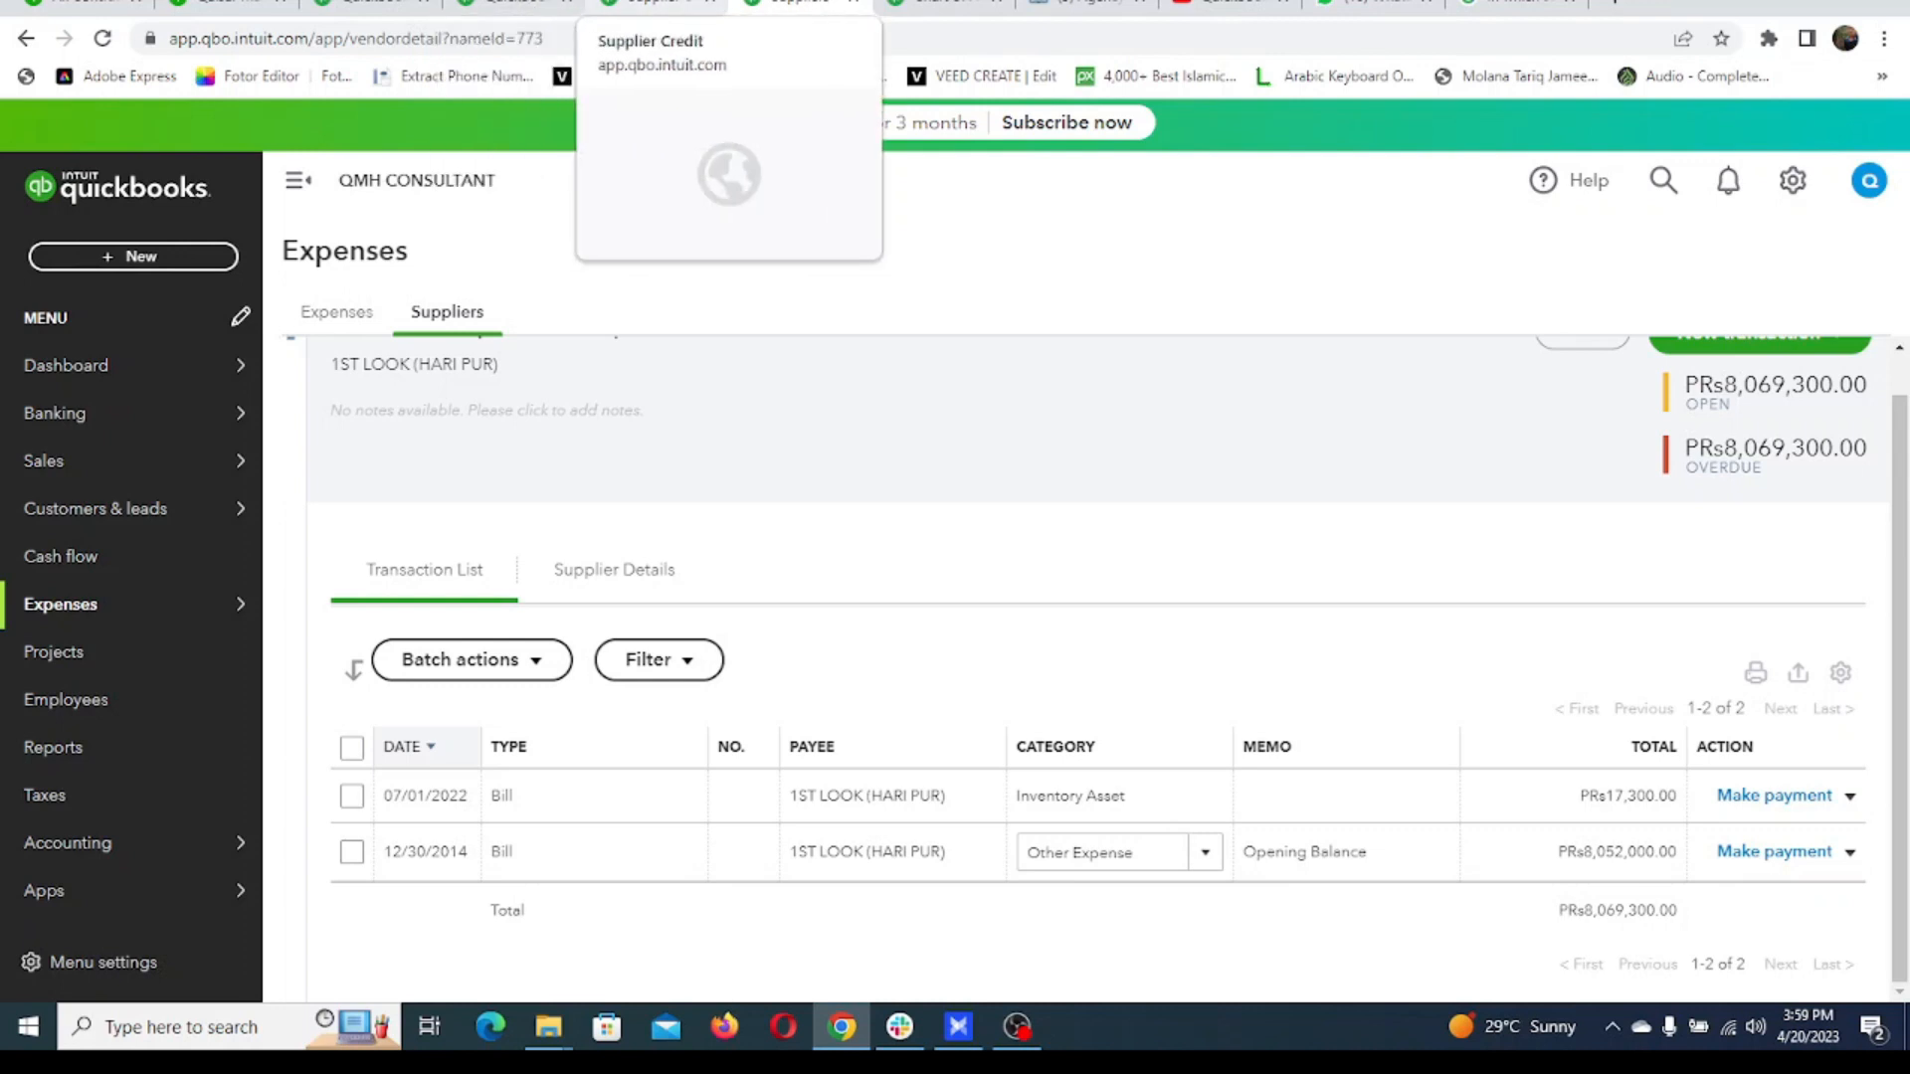
# Check the transactions in the Journal report before saving the credit, and collapse transaction group 190.
pyautogui.click(515, 4)
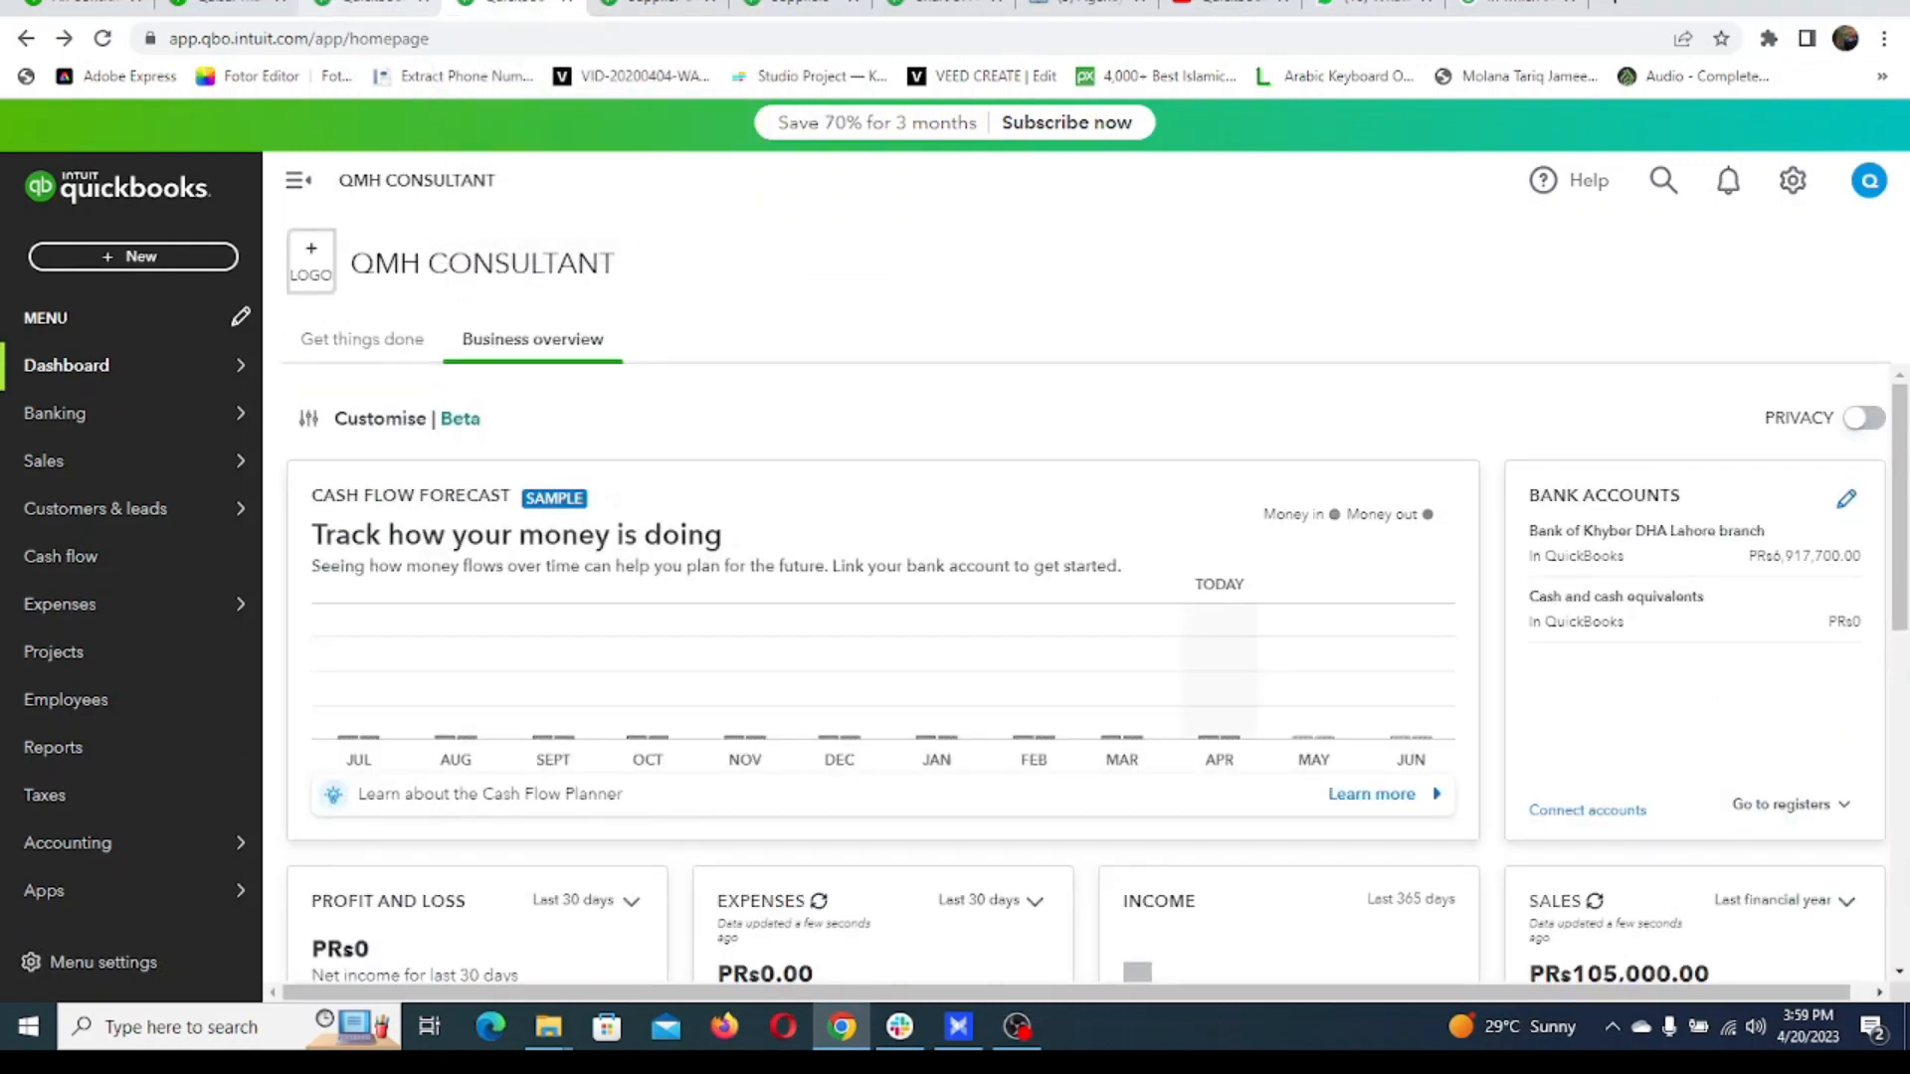
pyautogui.click(379, 4)
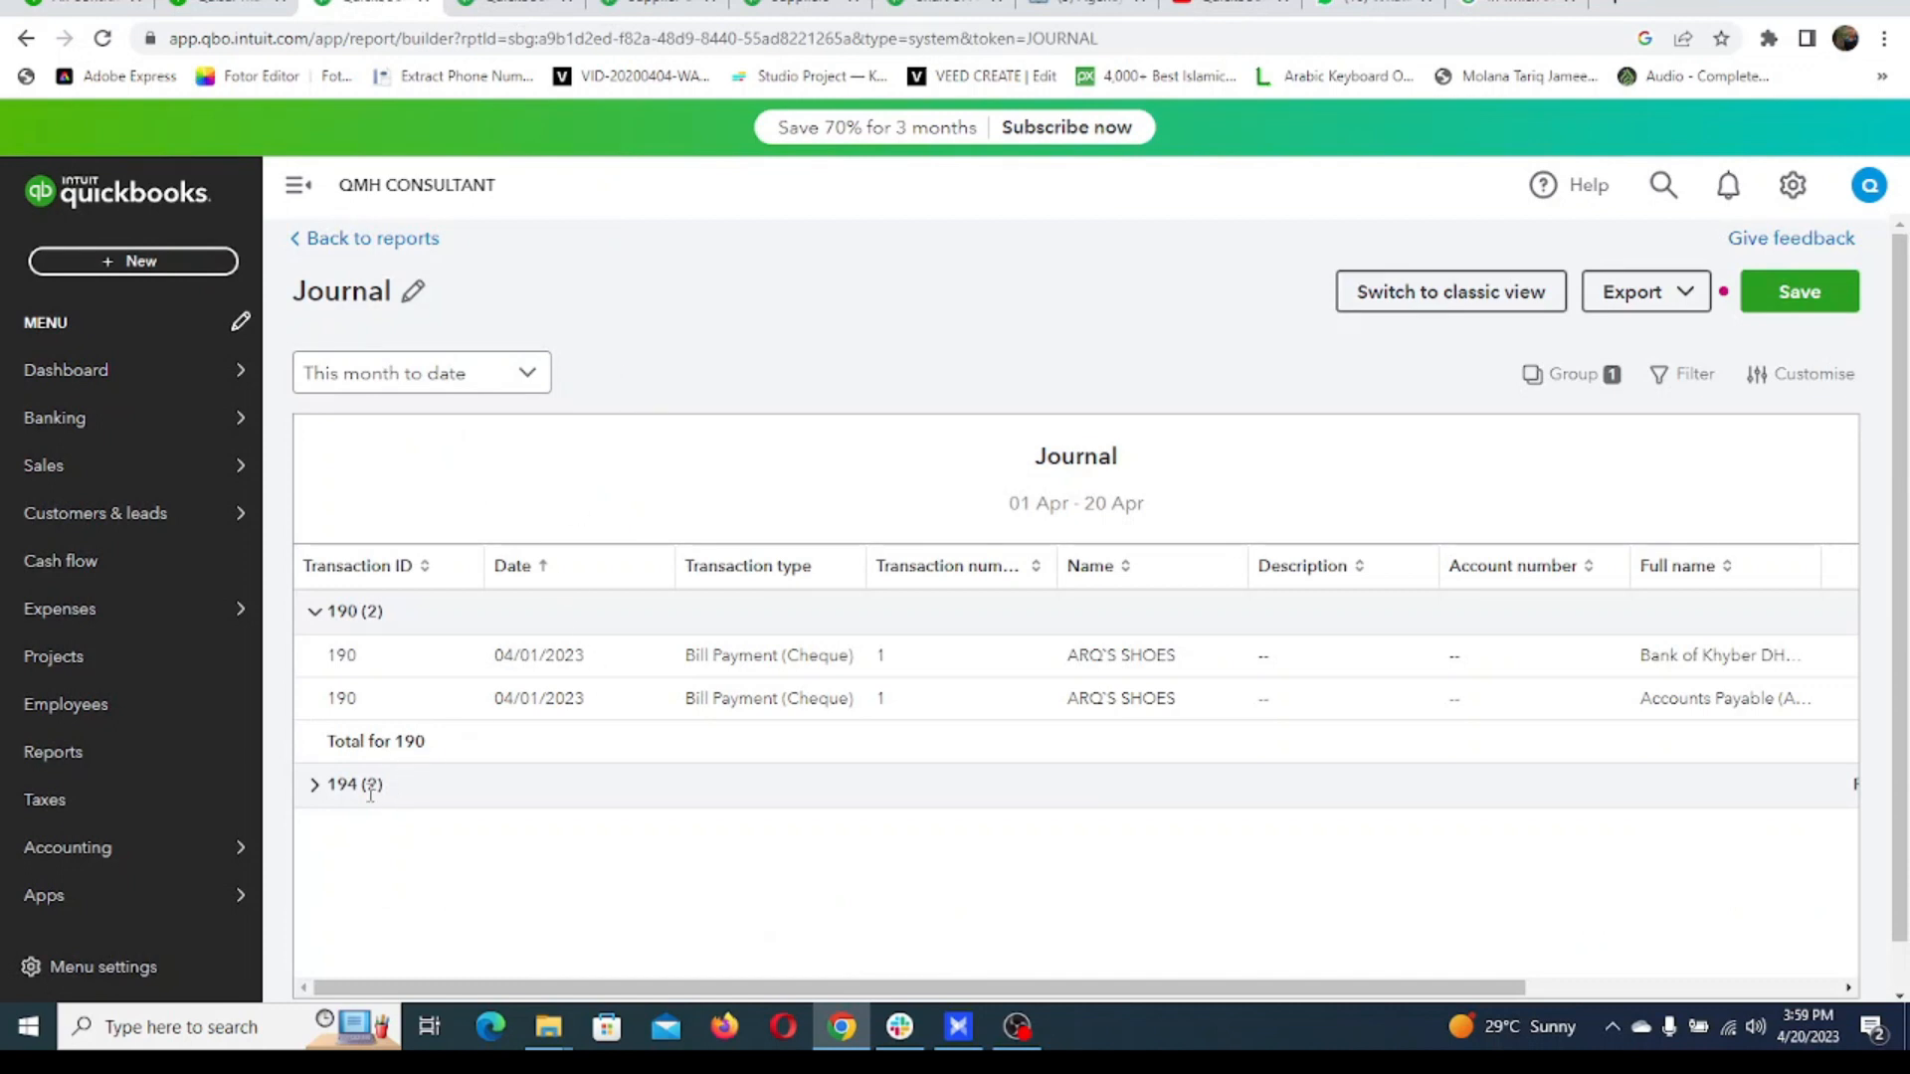
pyautogui.click(314, 612)
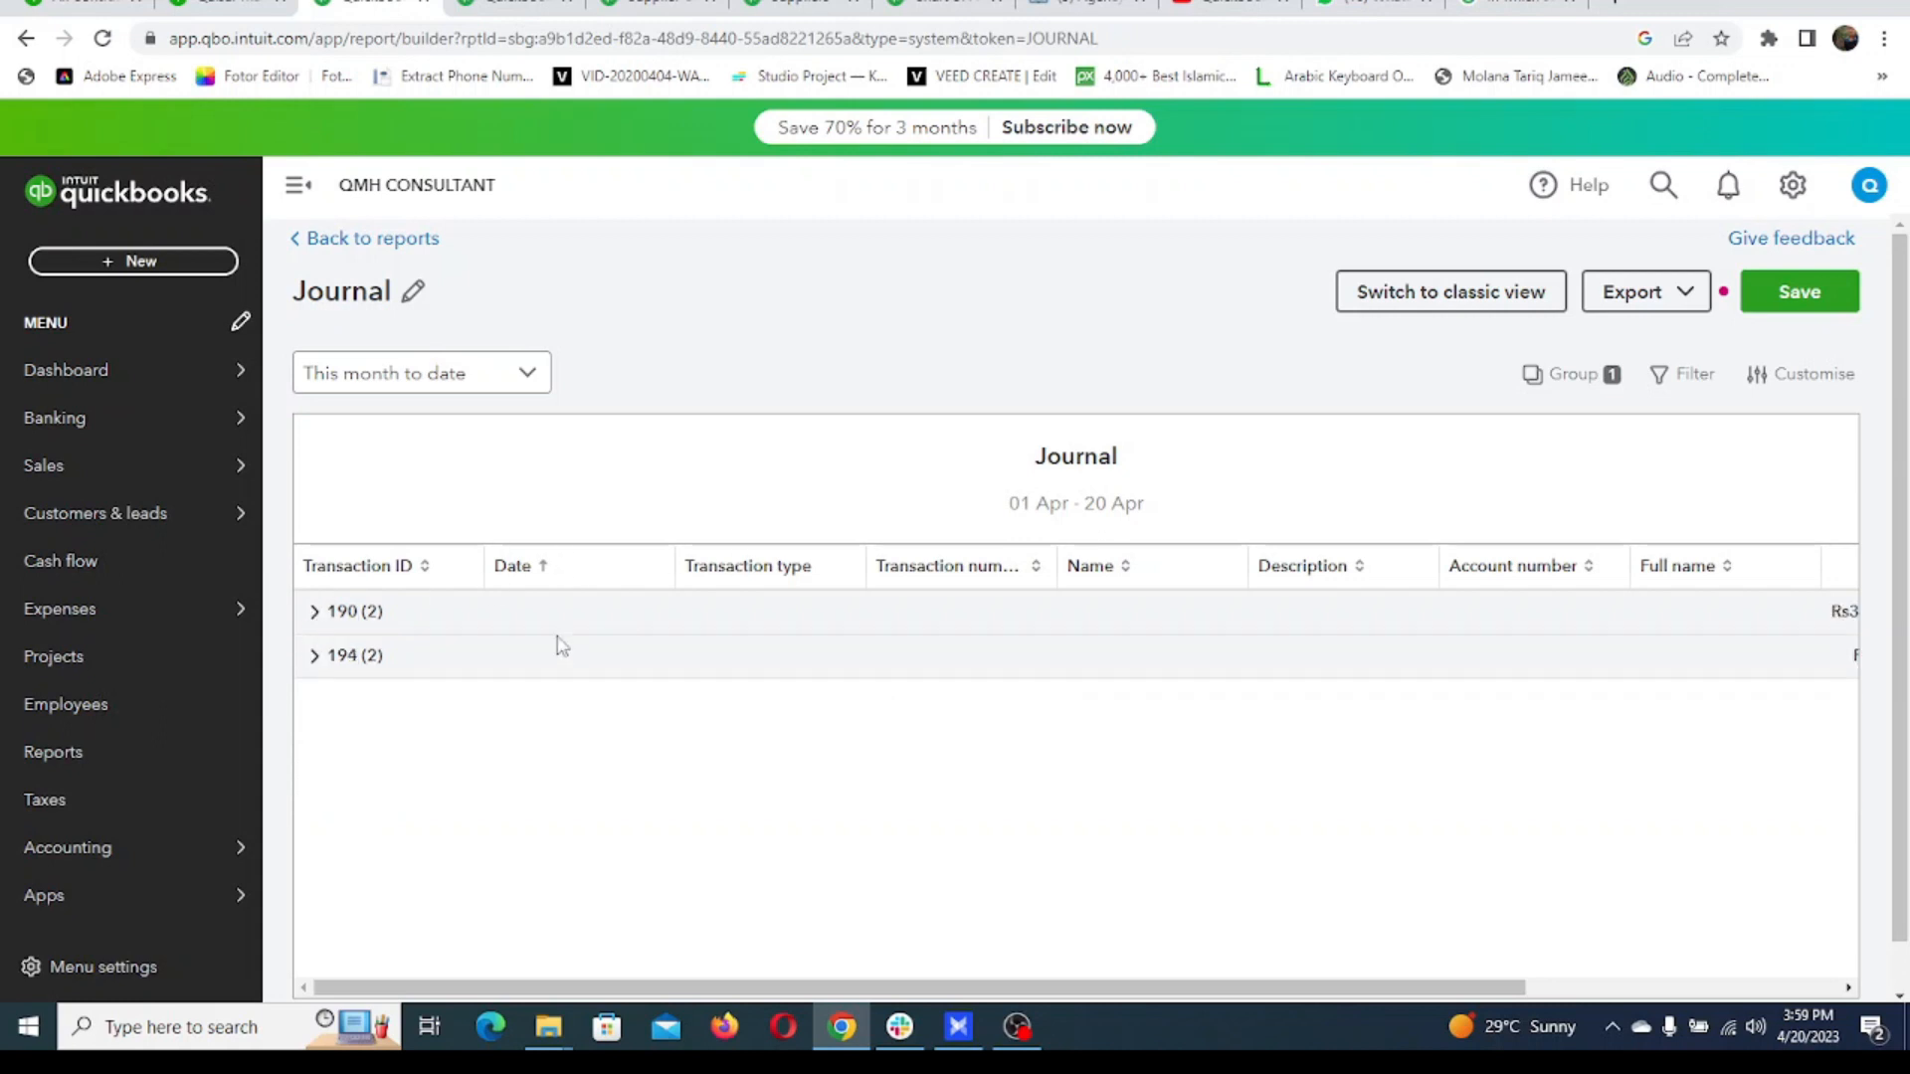
# Return to supplier credit 1234, then save and close it.
pyautogui.click(645, 5)
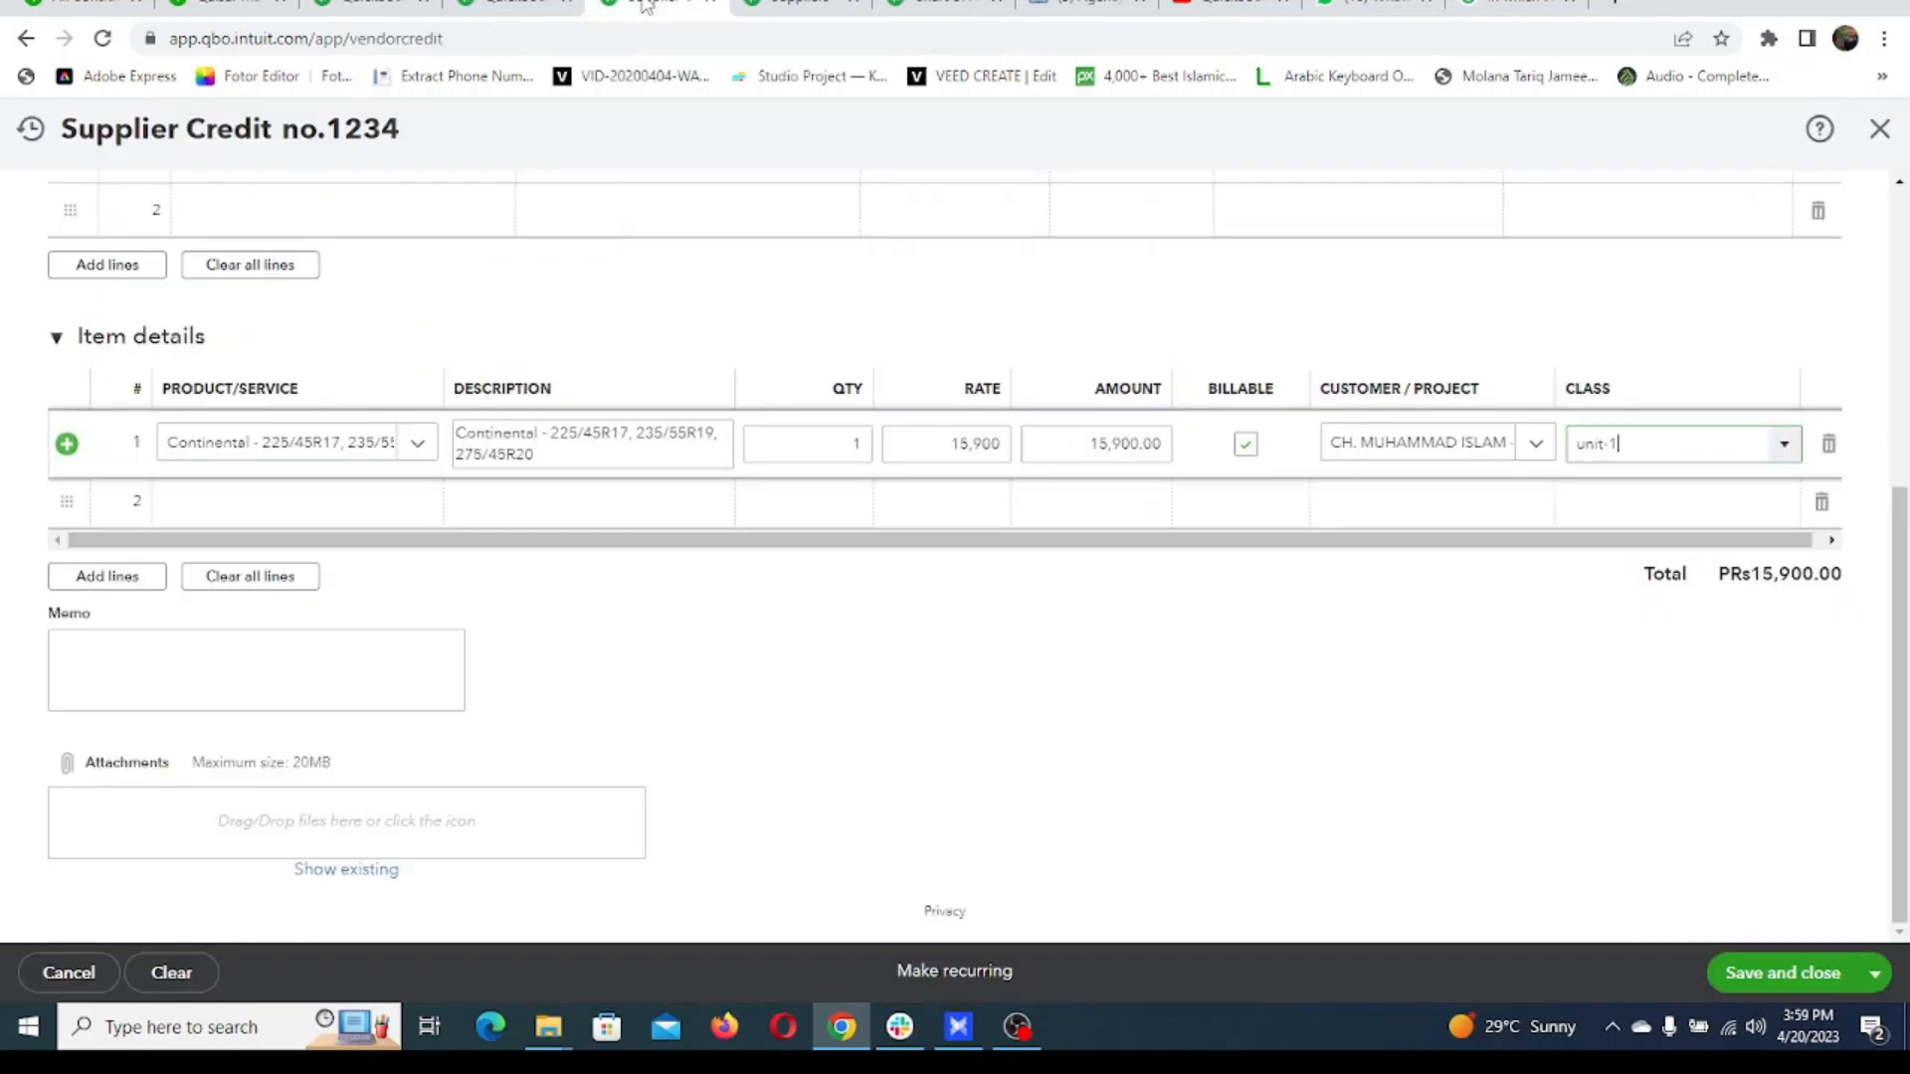
pyautogui.click(1780, 975)
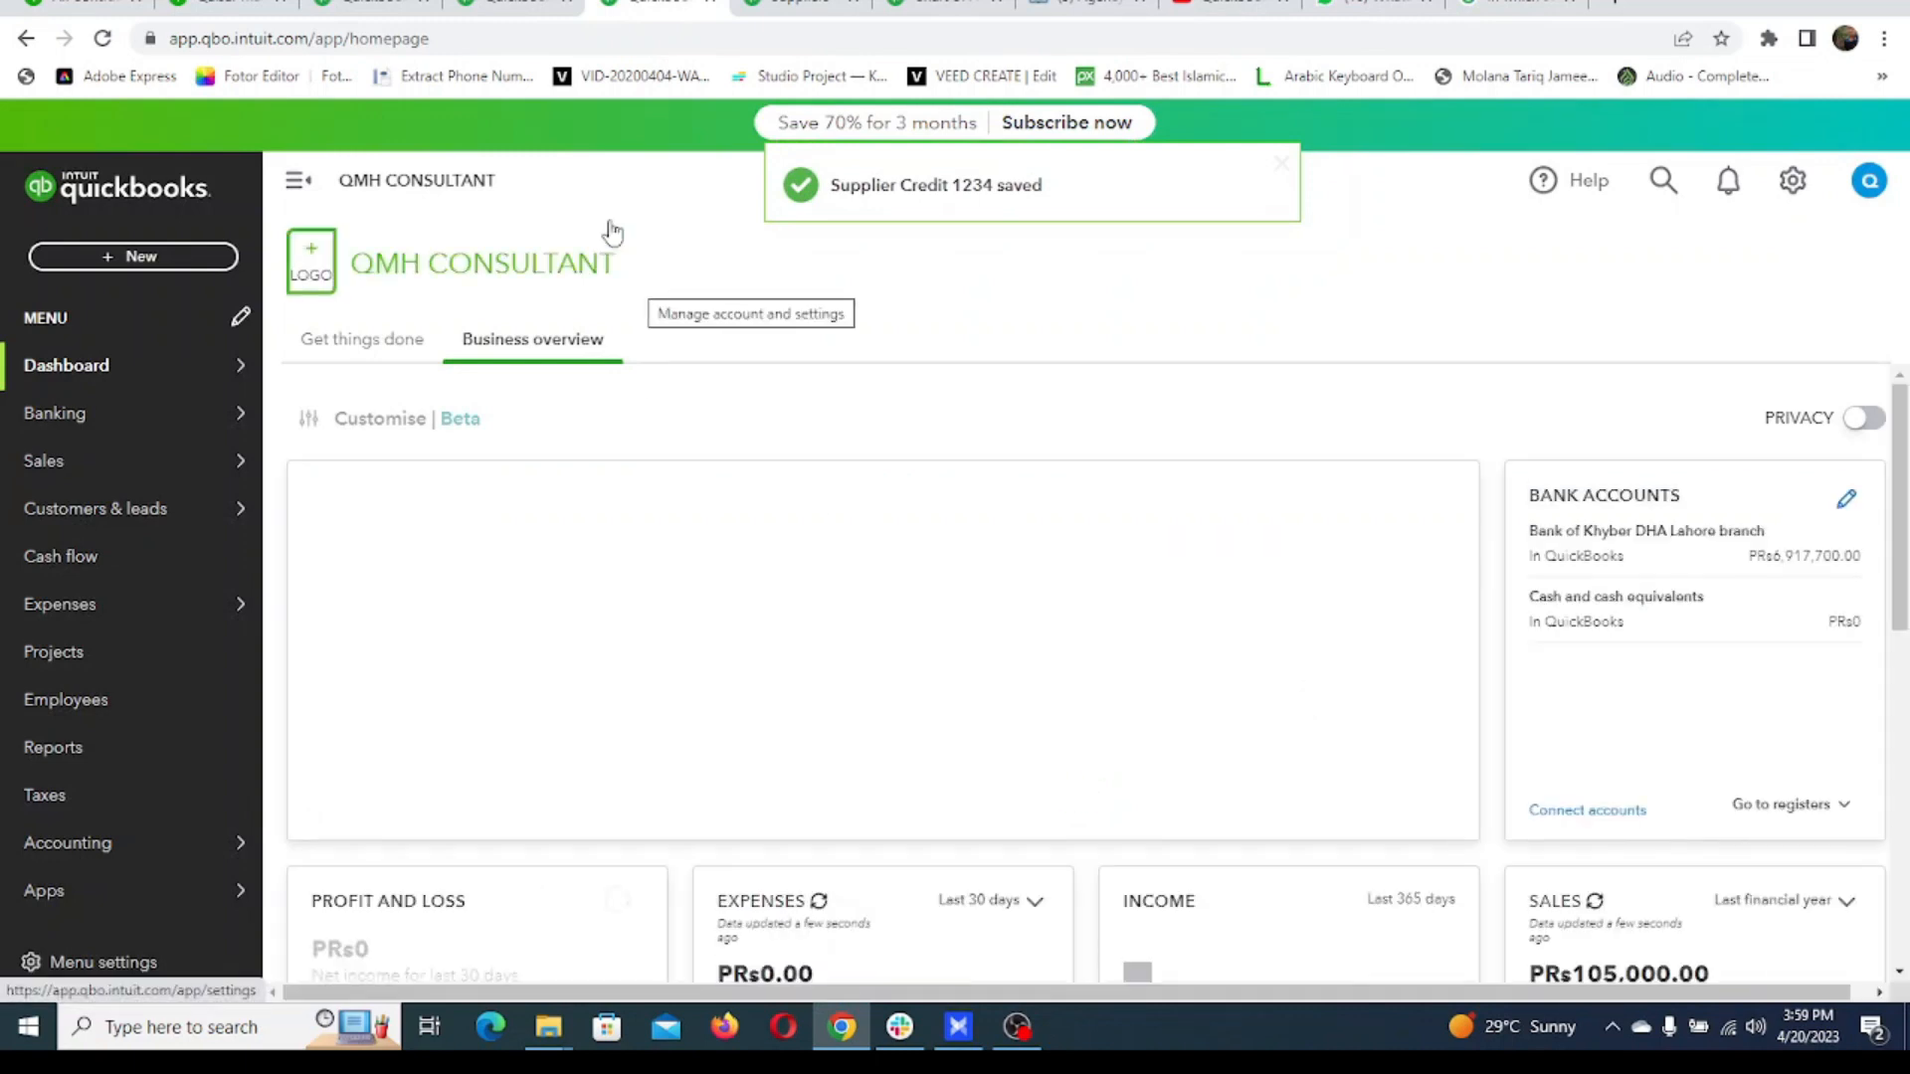
# Reload the Journal report for the month to date and expand only the supplier credit's transaction group 196.
pyautogui.click(395, 8)
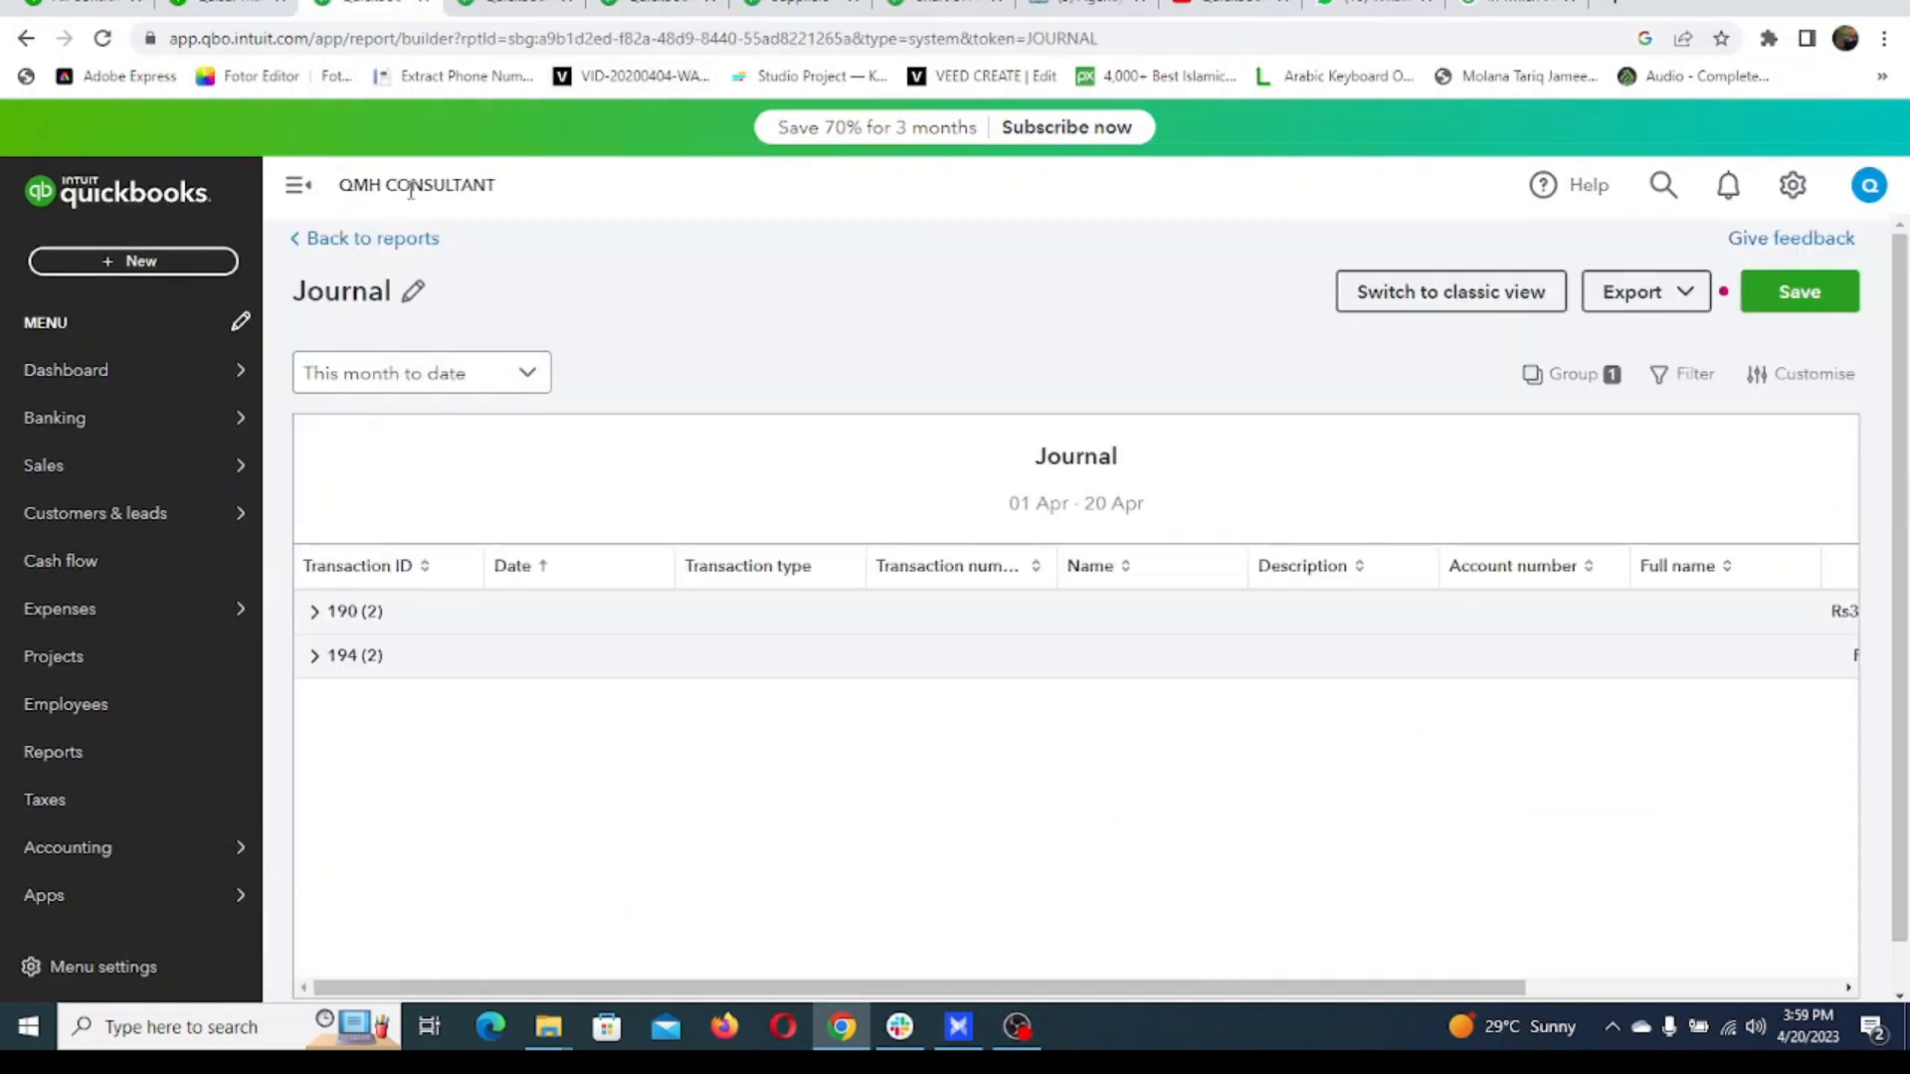
pyautogui.click(99, 44)
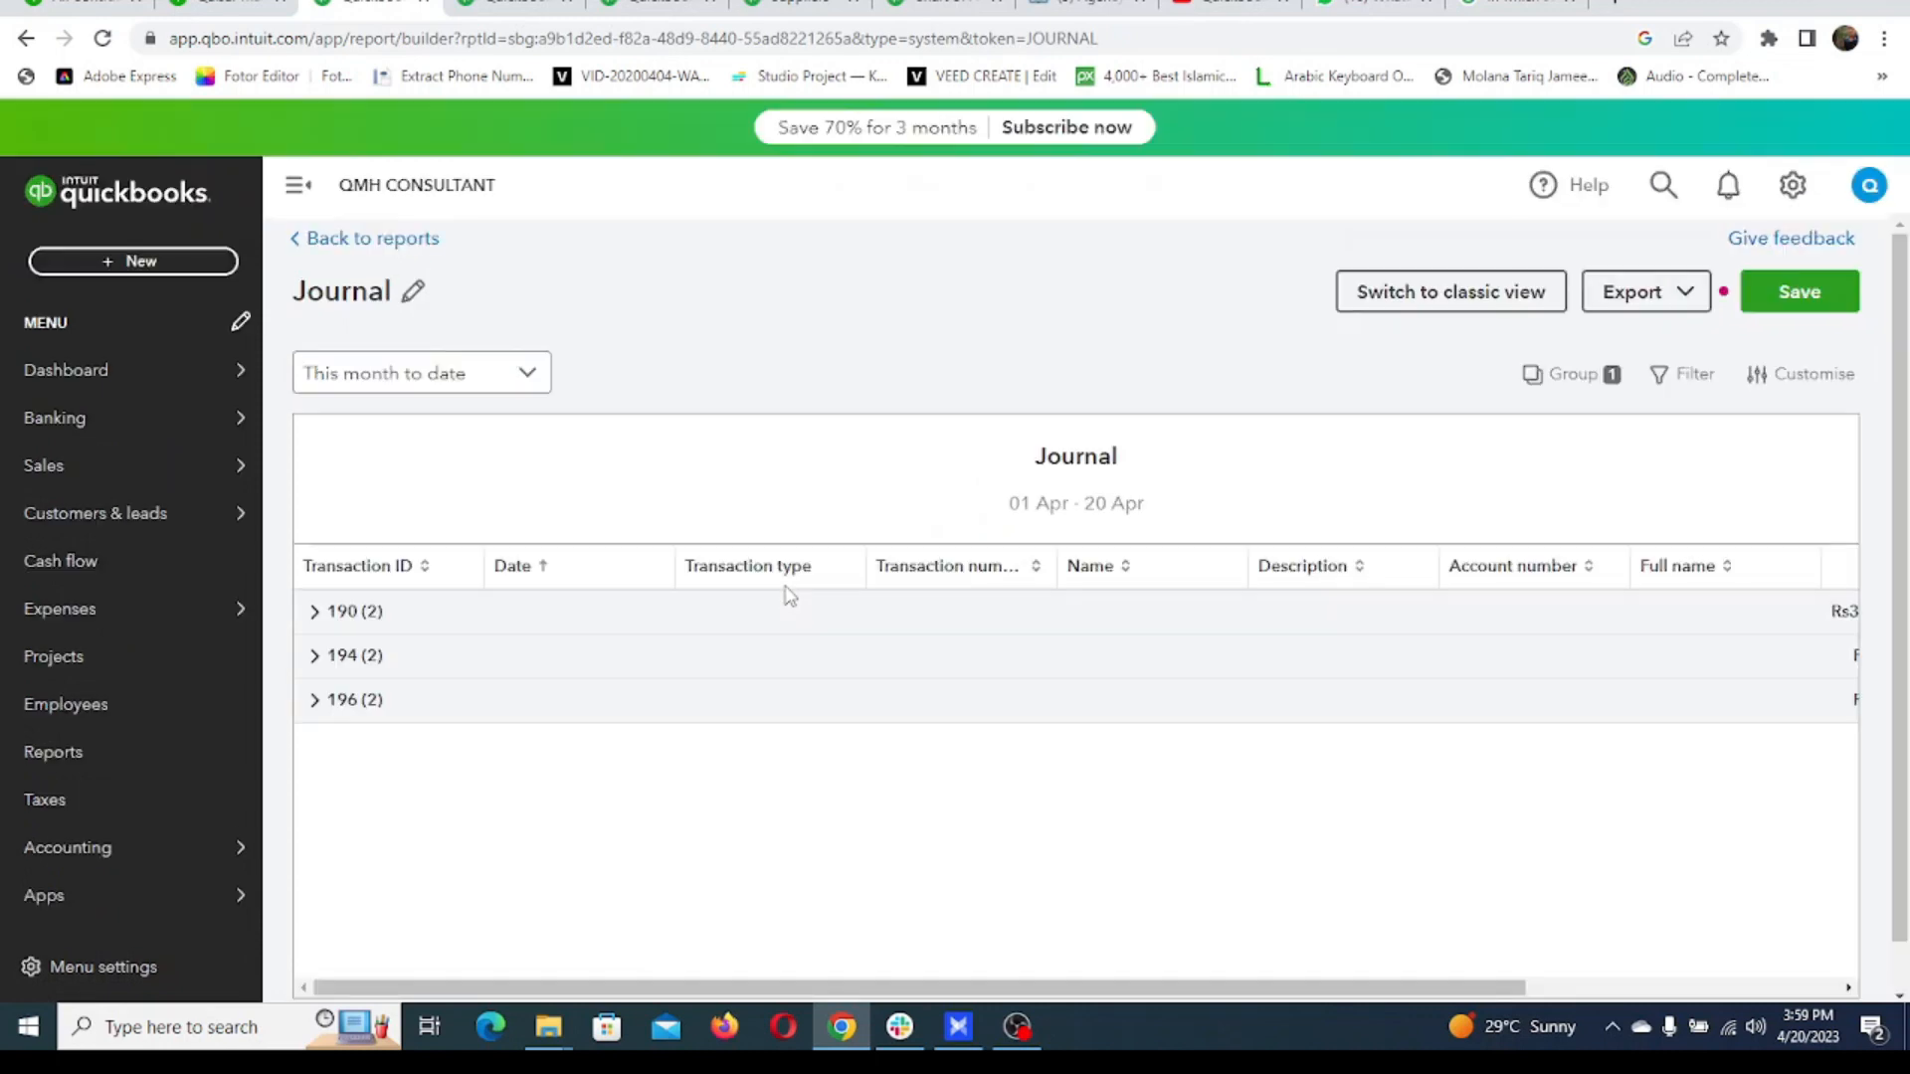
pyautogui.click(789, 601)
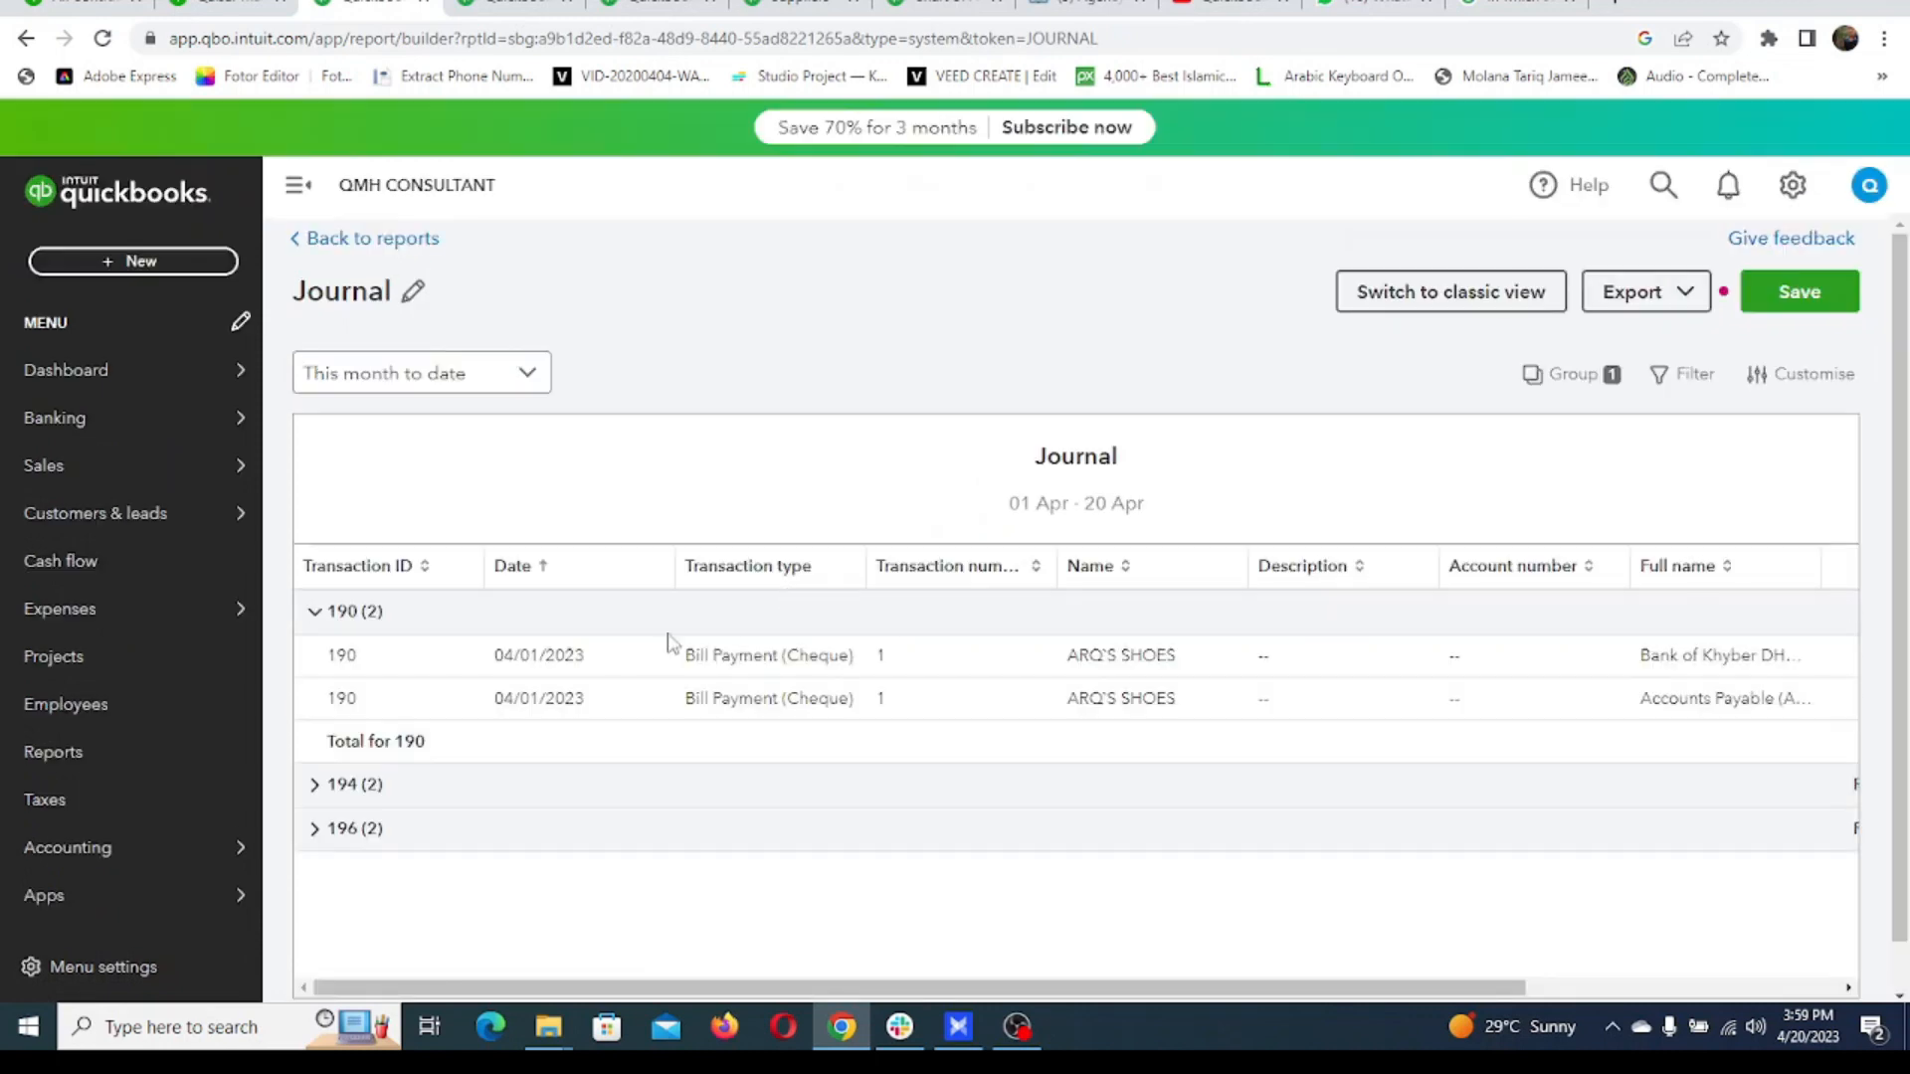
pyautogui.click(314, 614)
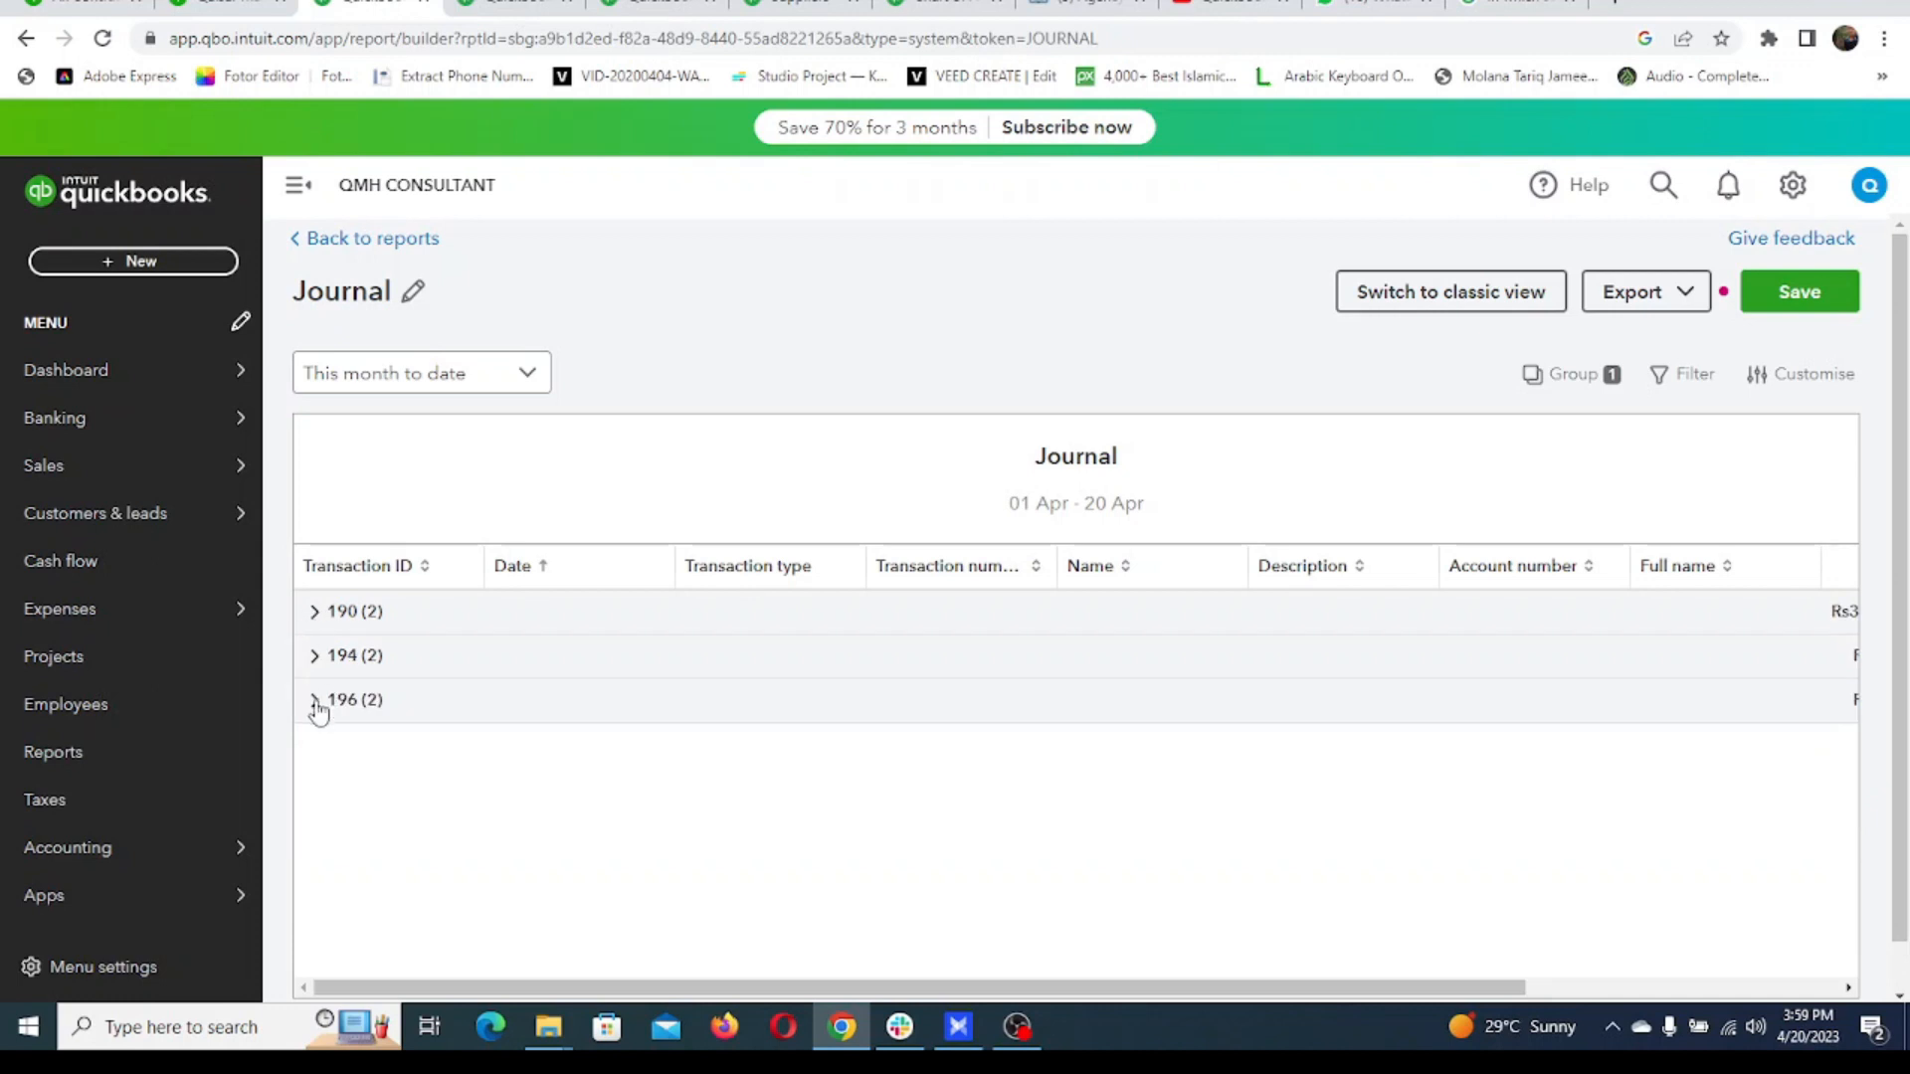
pyautogui.click(316, 702)
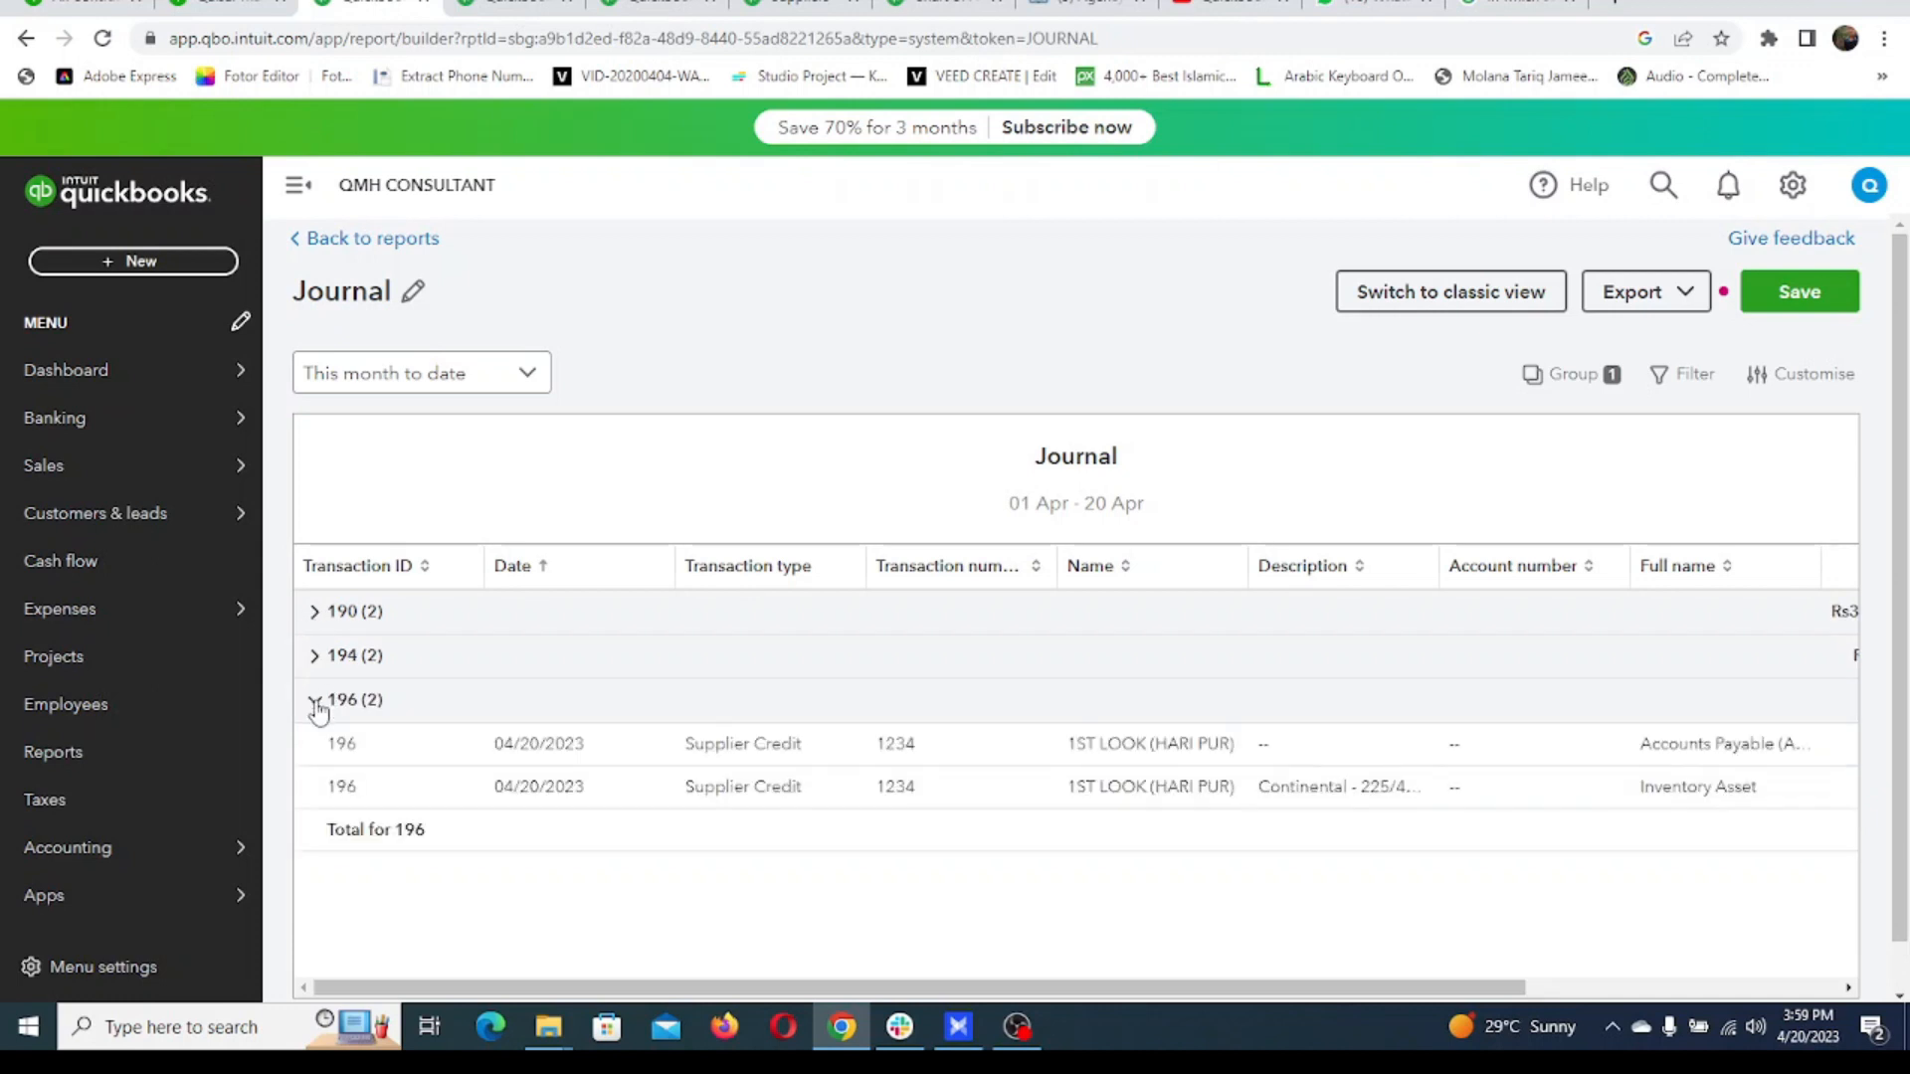
# Examine the supplier credit's Accounts Payable and Inventory Asset lines, including supplier name, debit and credit amounts.
pyautogui.hscroll(4, 1669, 781)
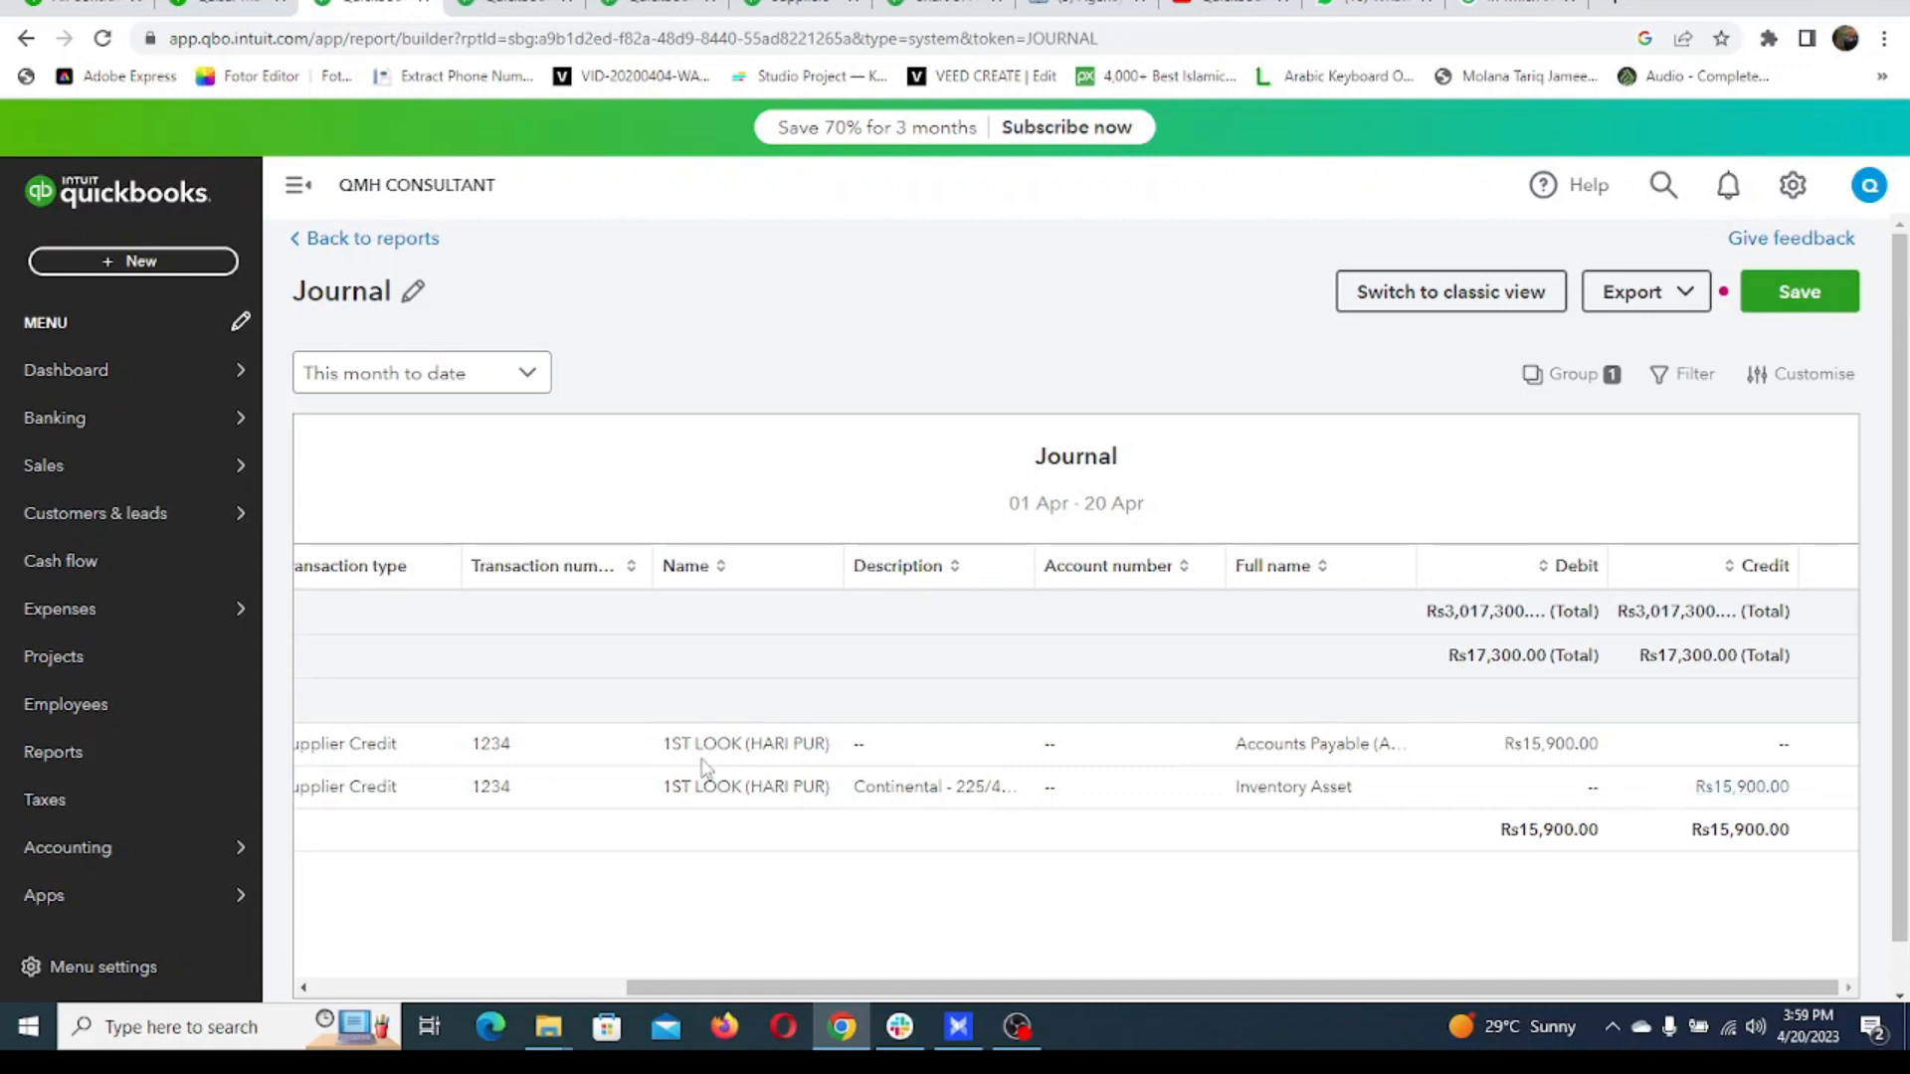
pyautogui.moveTo(665, 753); pyautogui.dragTo(865, 751)
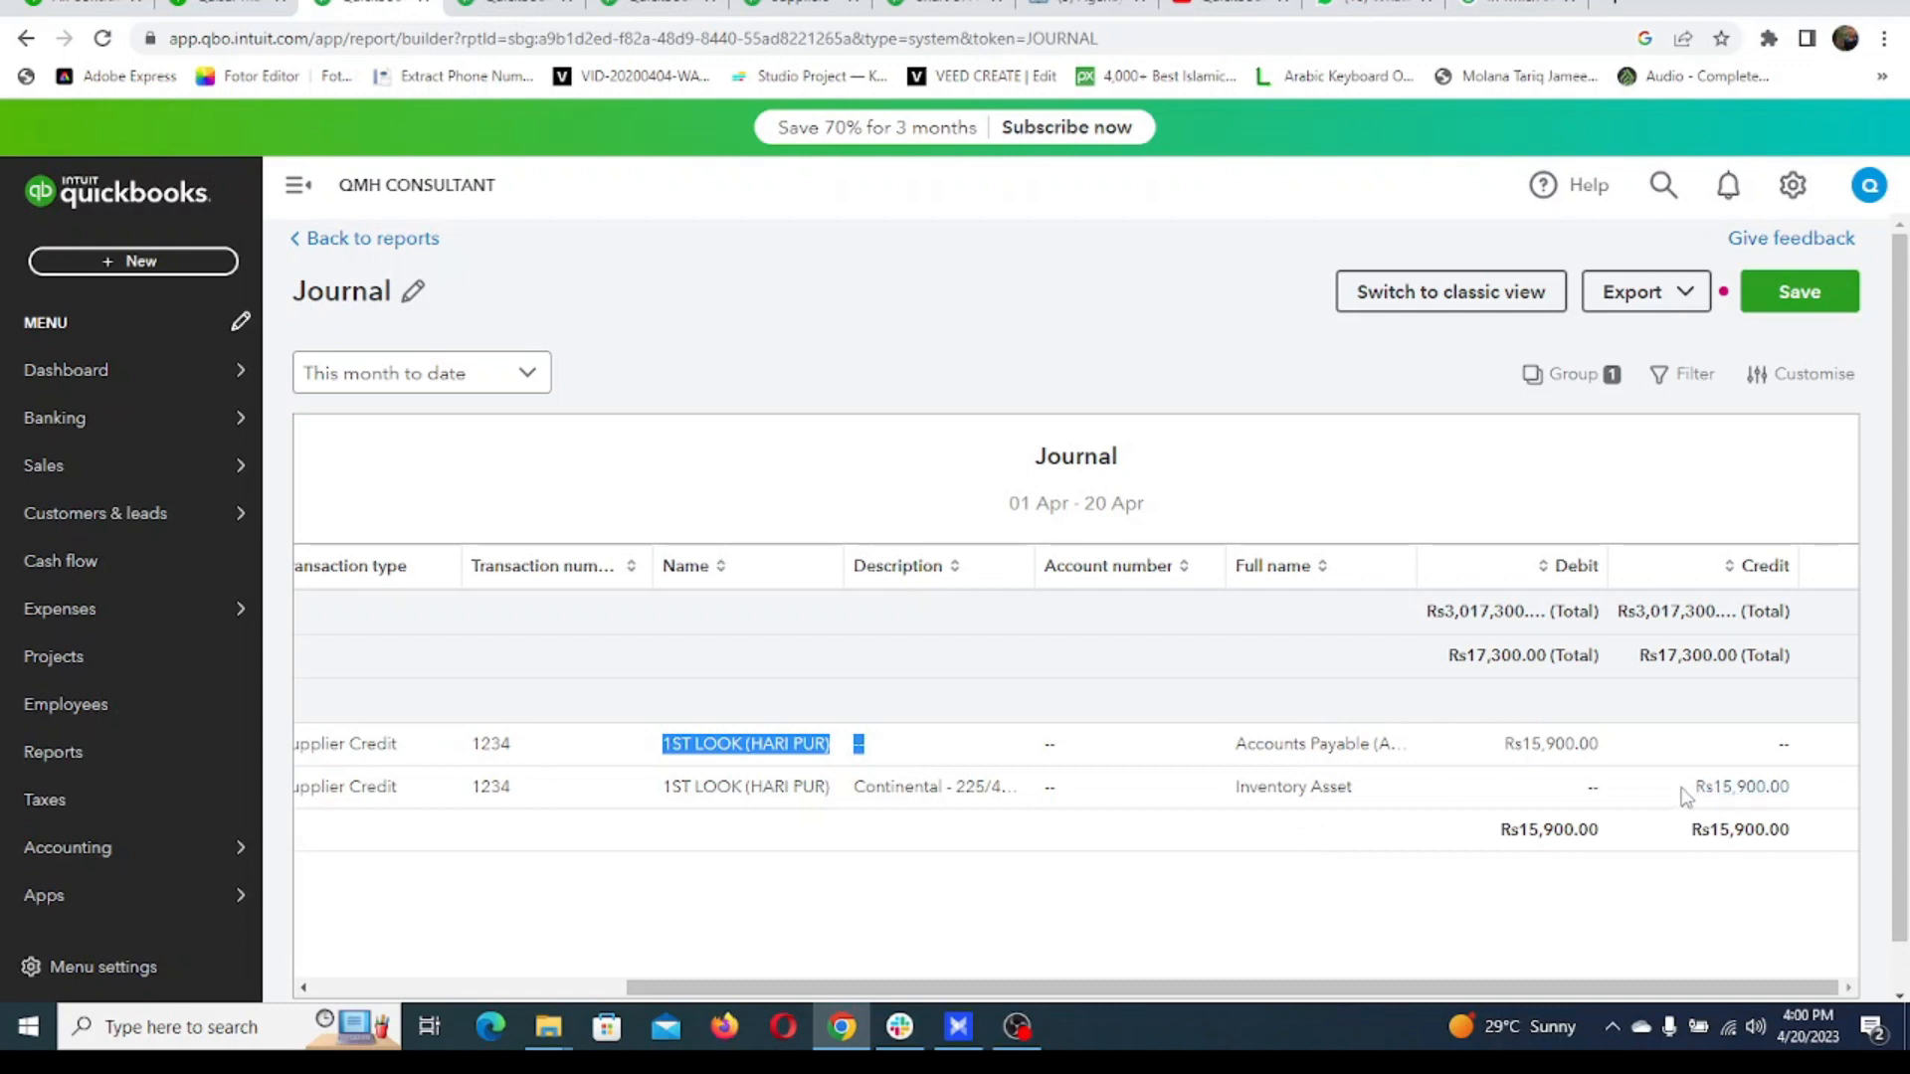
pyautogui.moveTo(1683, 796); pyautogui.dragTo(1810, 793)
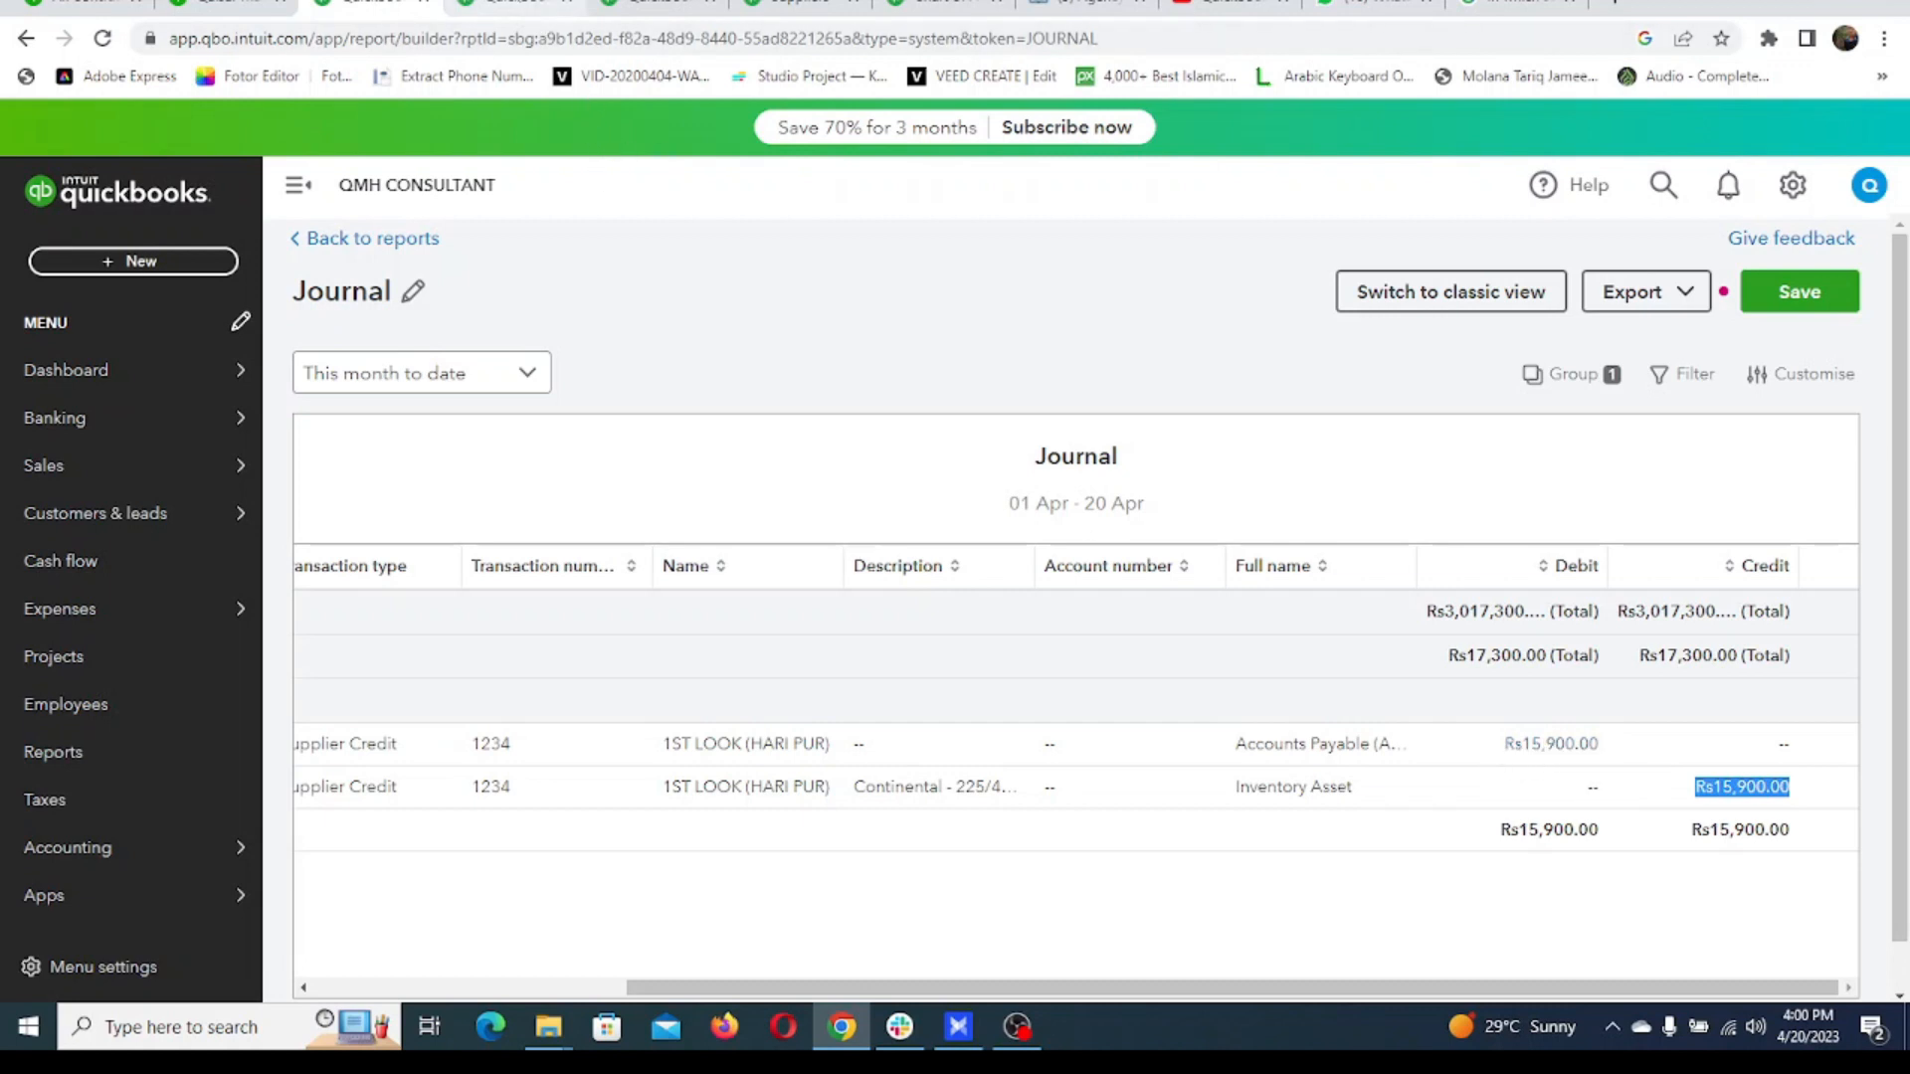
# Reload the 1ST LOOK (HARI PUR) supplier page and check the supplier credit and total in its transaction list.
pyautogui.click(517, 4)
pyautogui.click(661, 4)
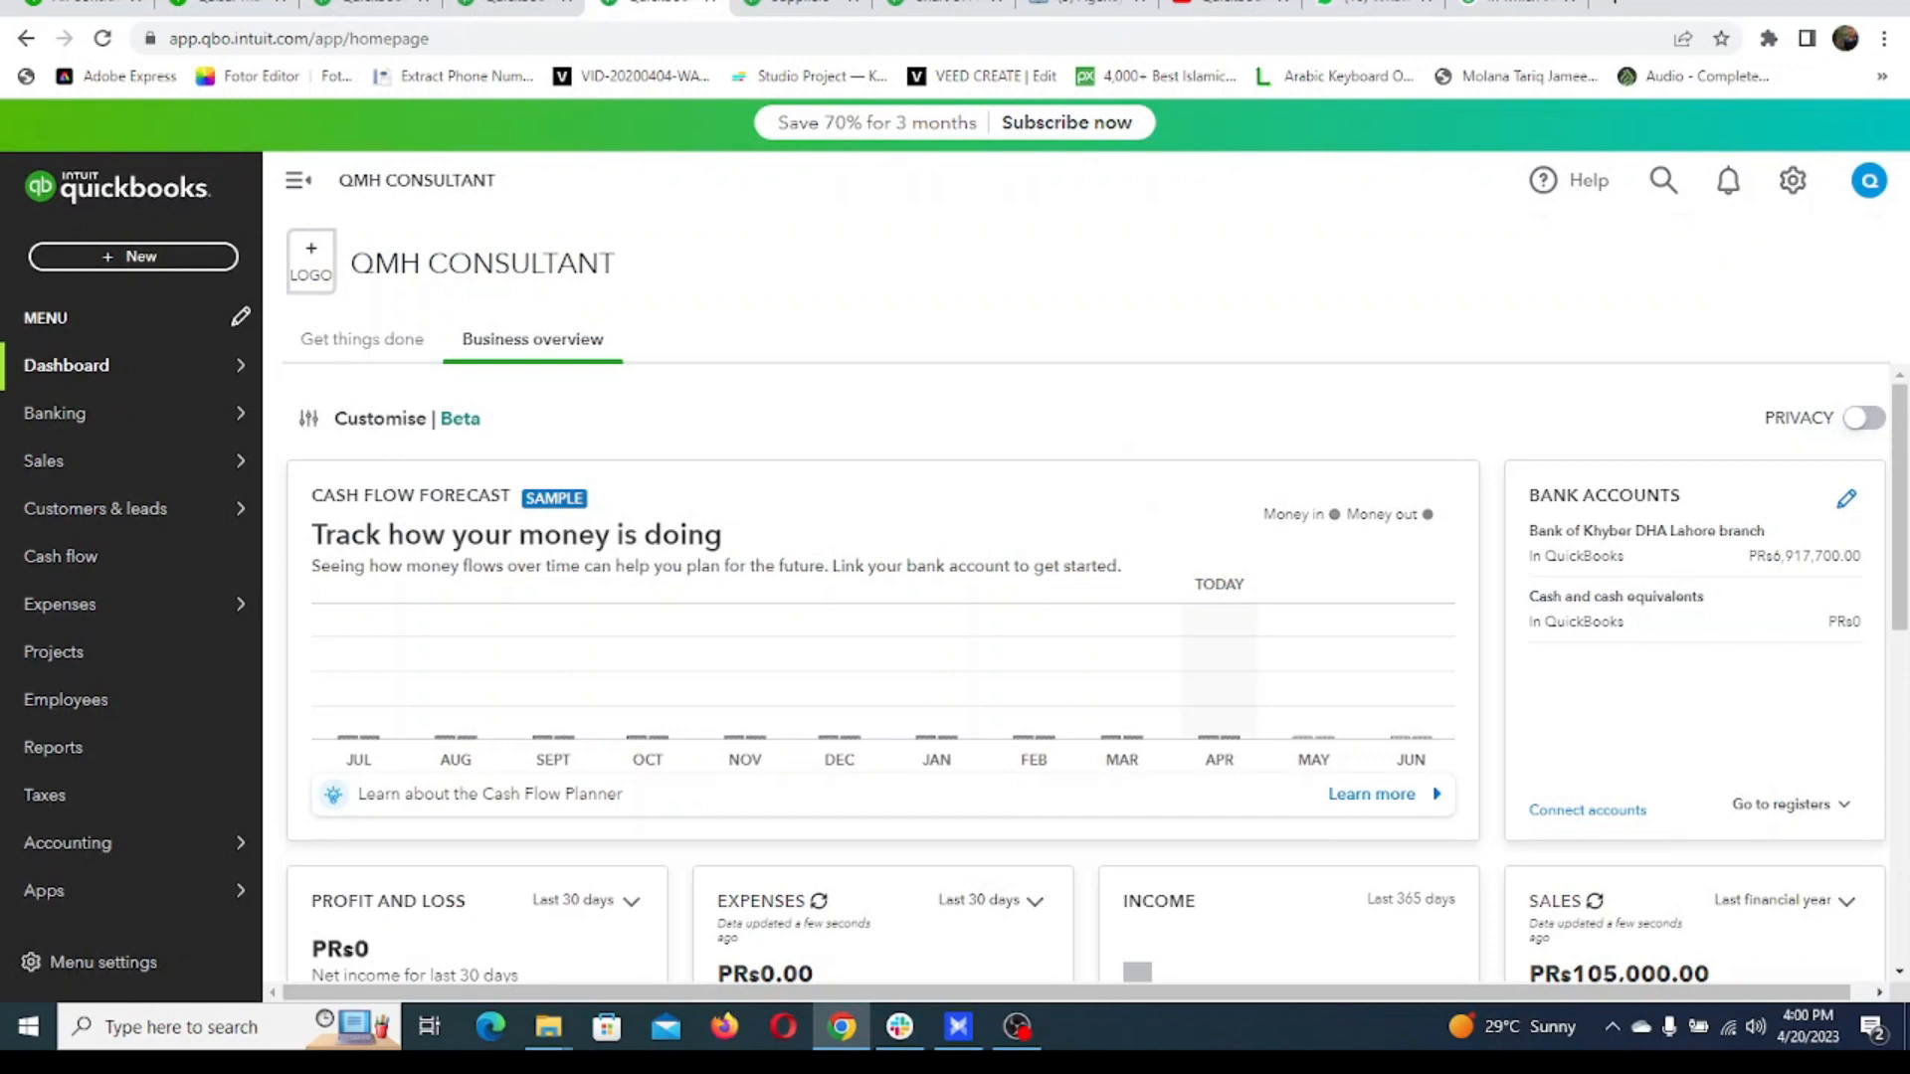
pyautogui.click(822, 3)
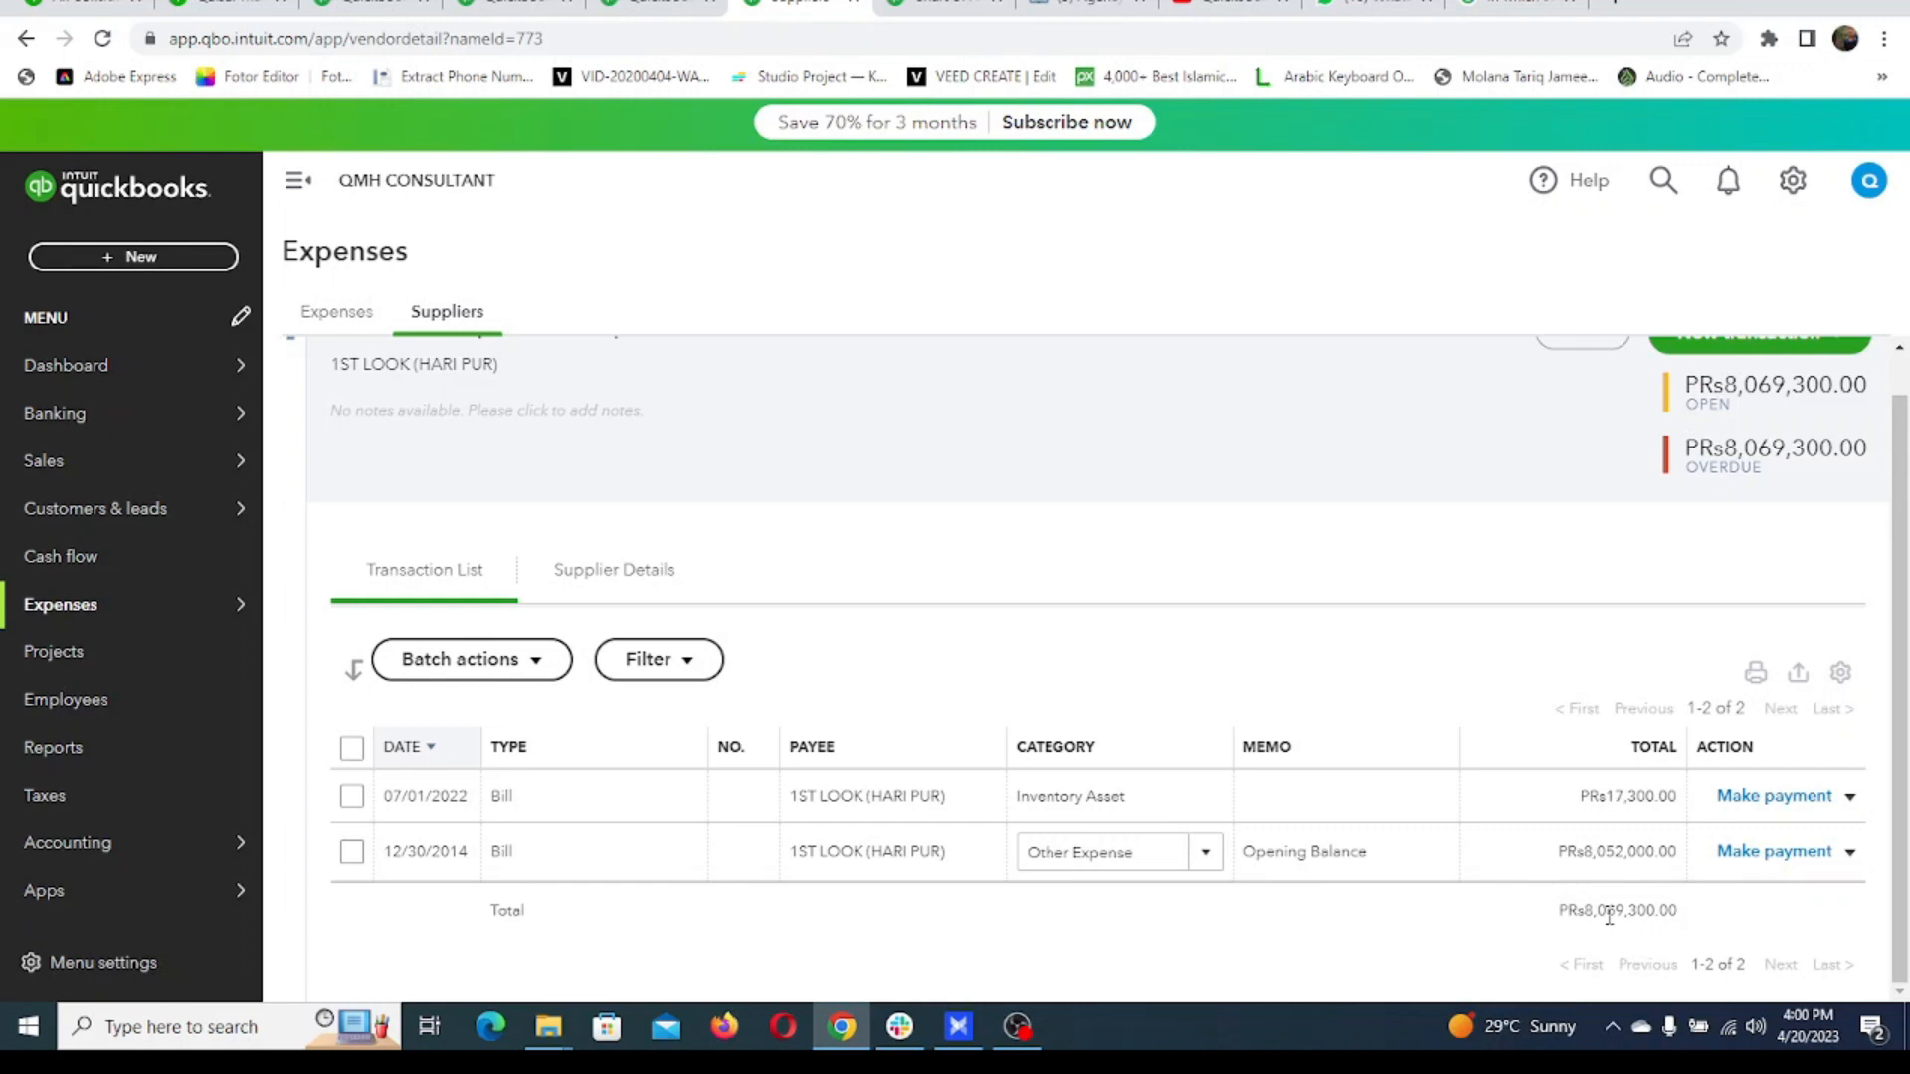
pyautogui.moveTo(1616, 916); pyautogui.dragTo(1676, 910)
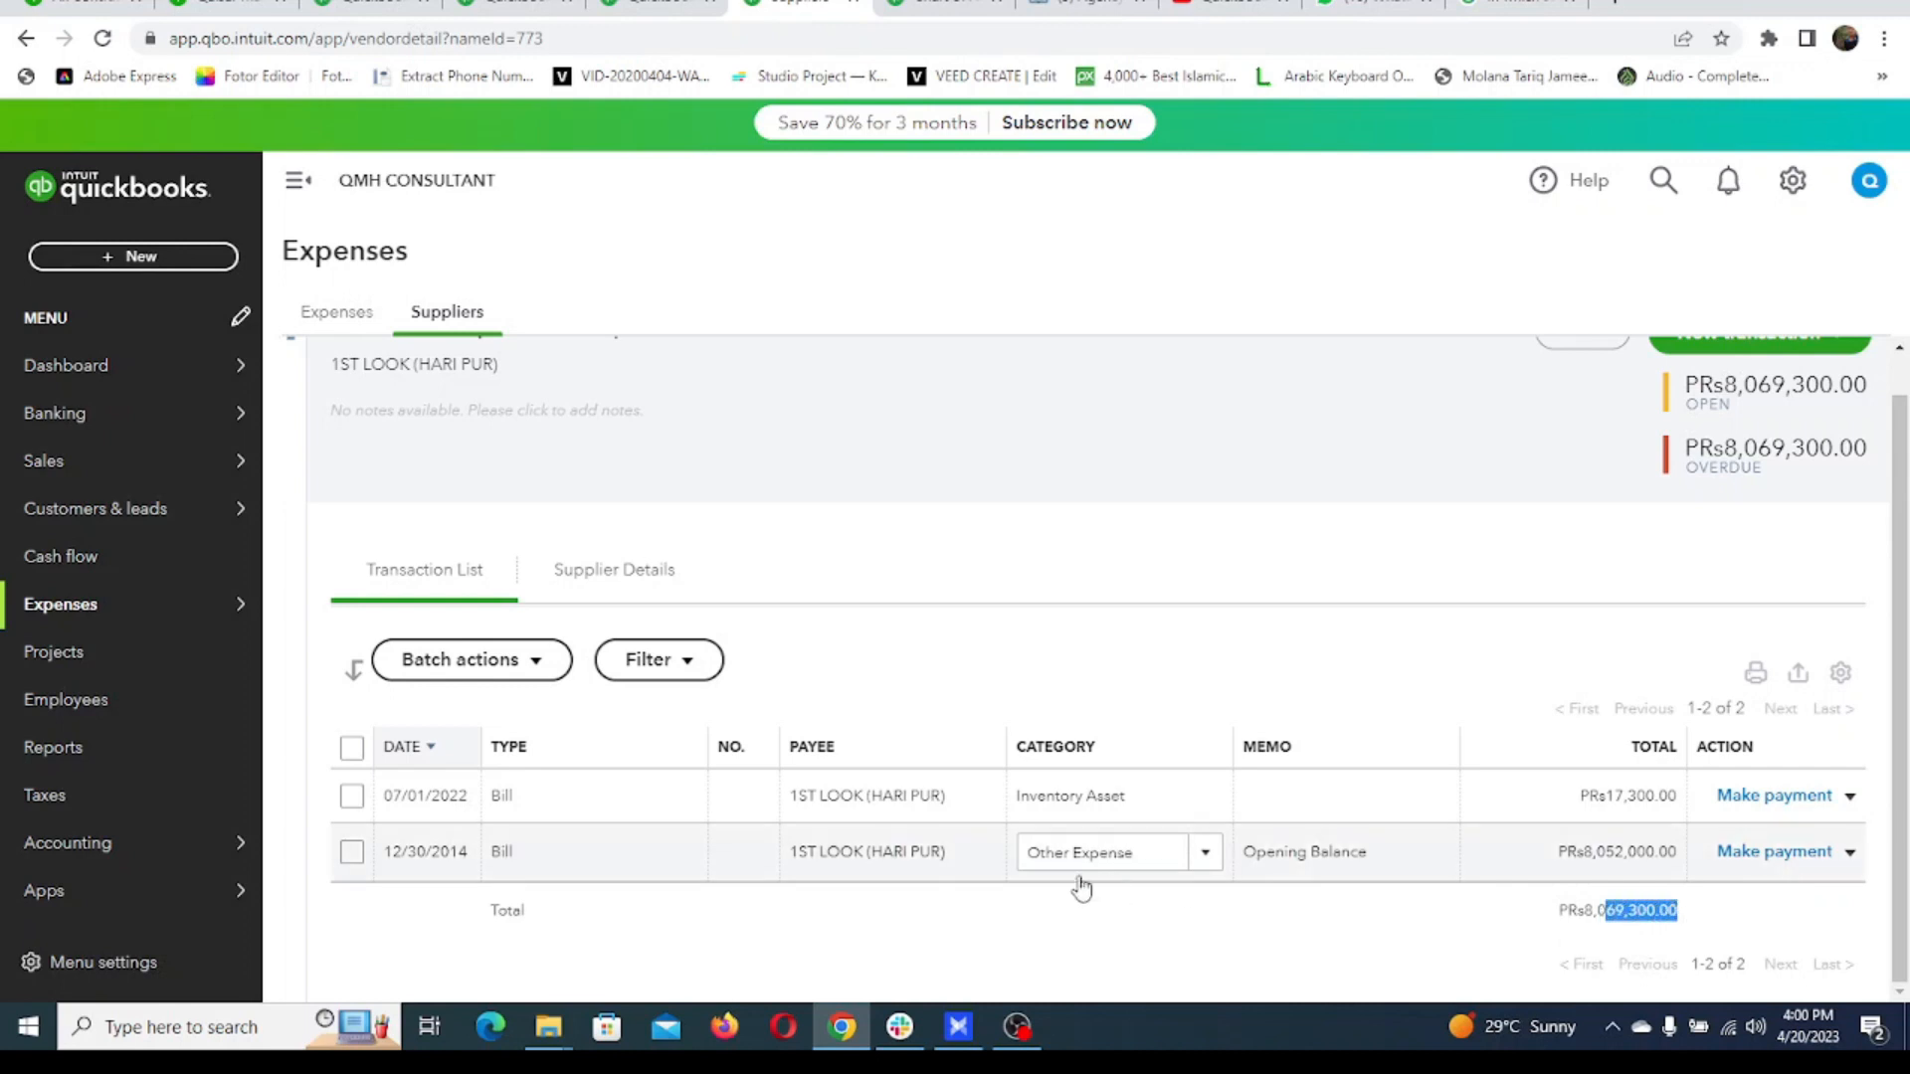
pyautogui.click(1263, 930)
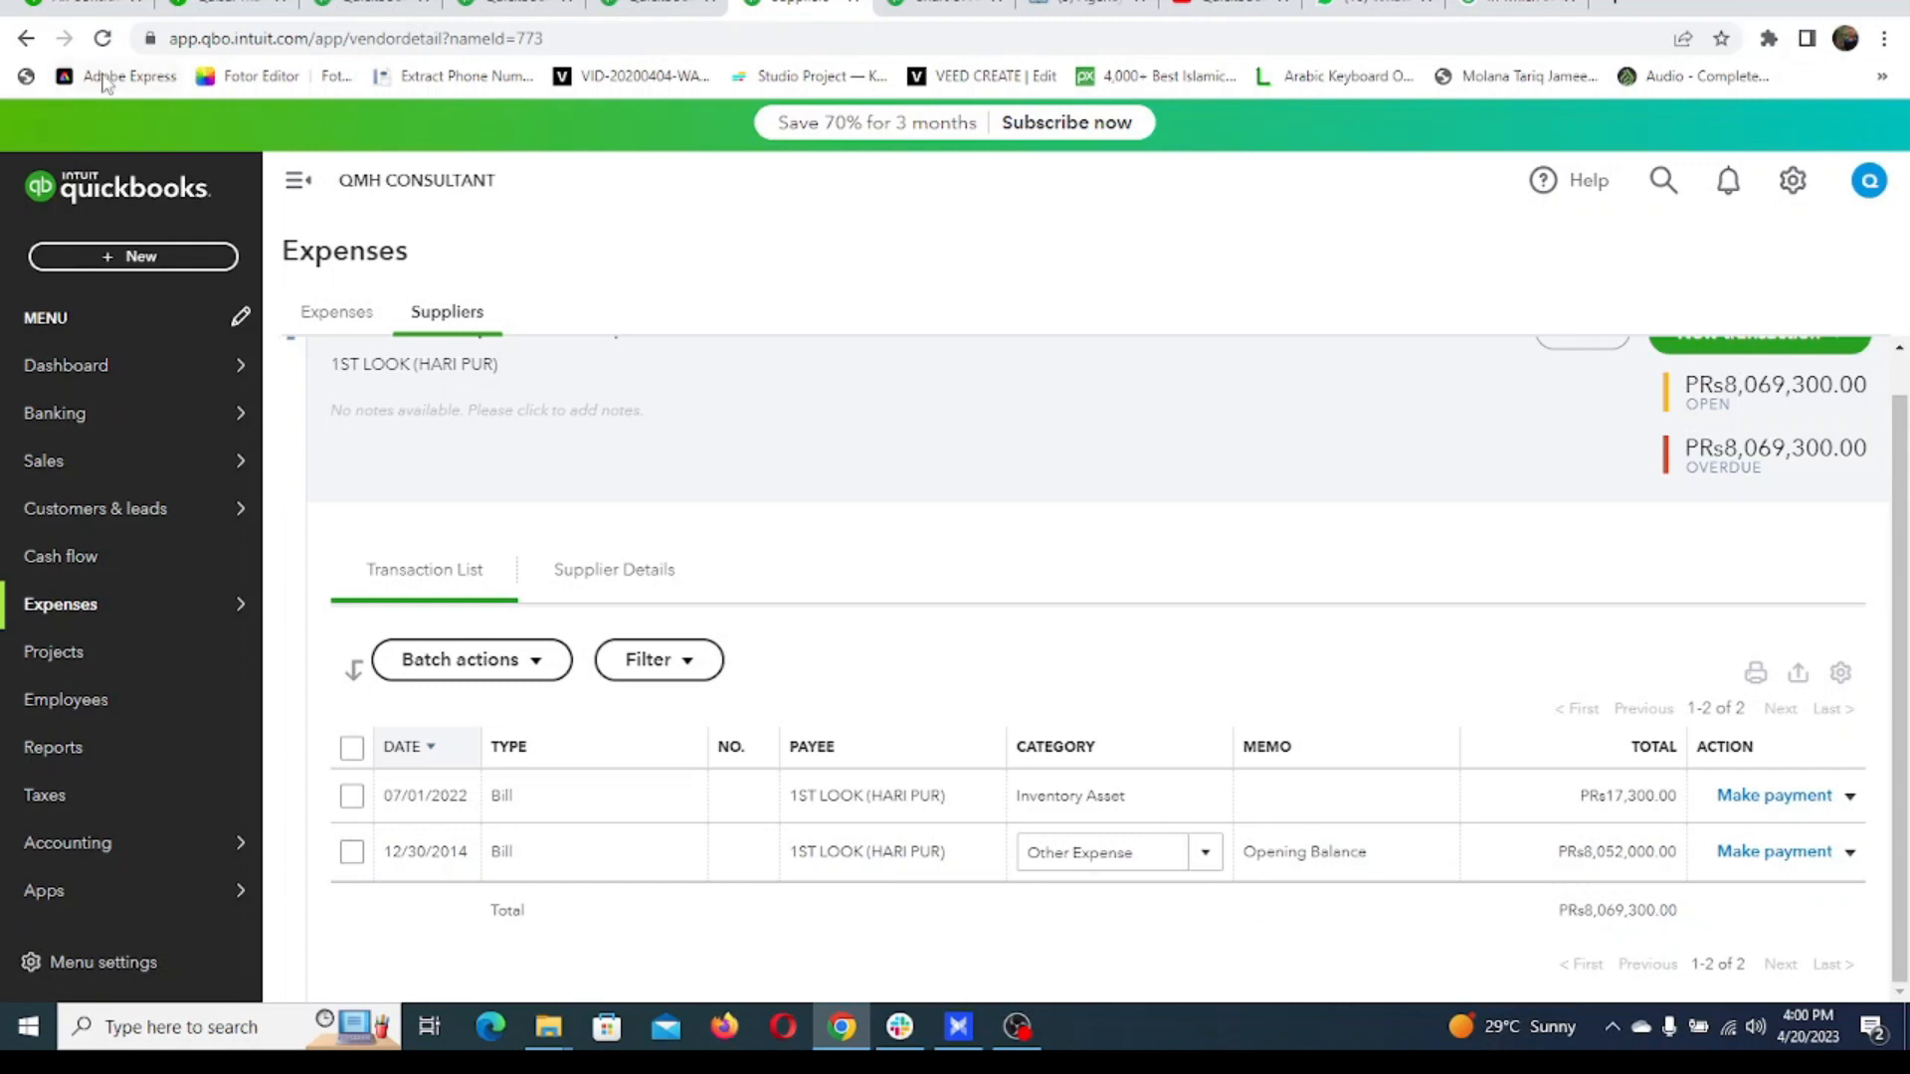
pyautogui.click(102, 38)
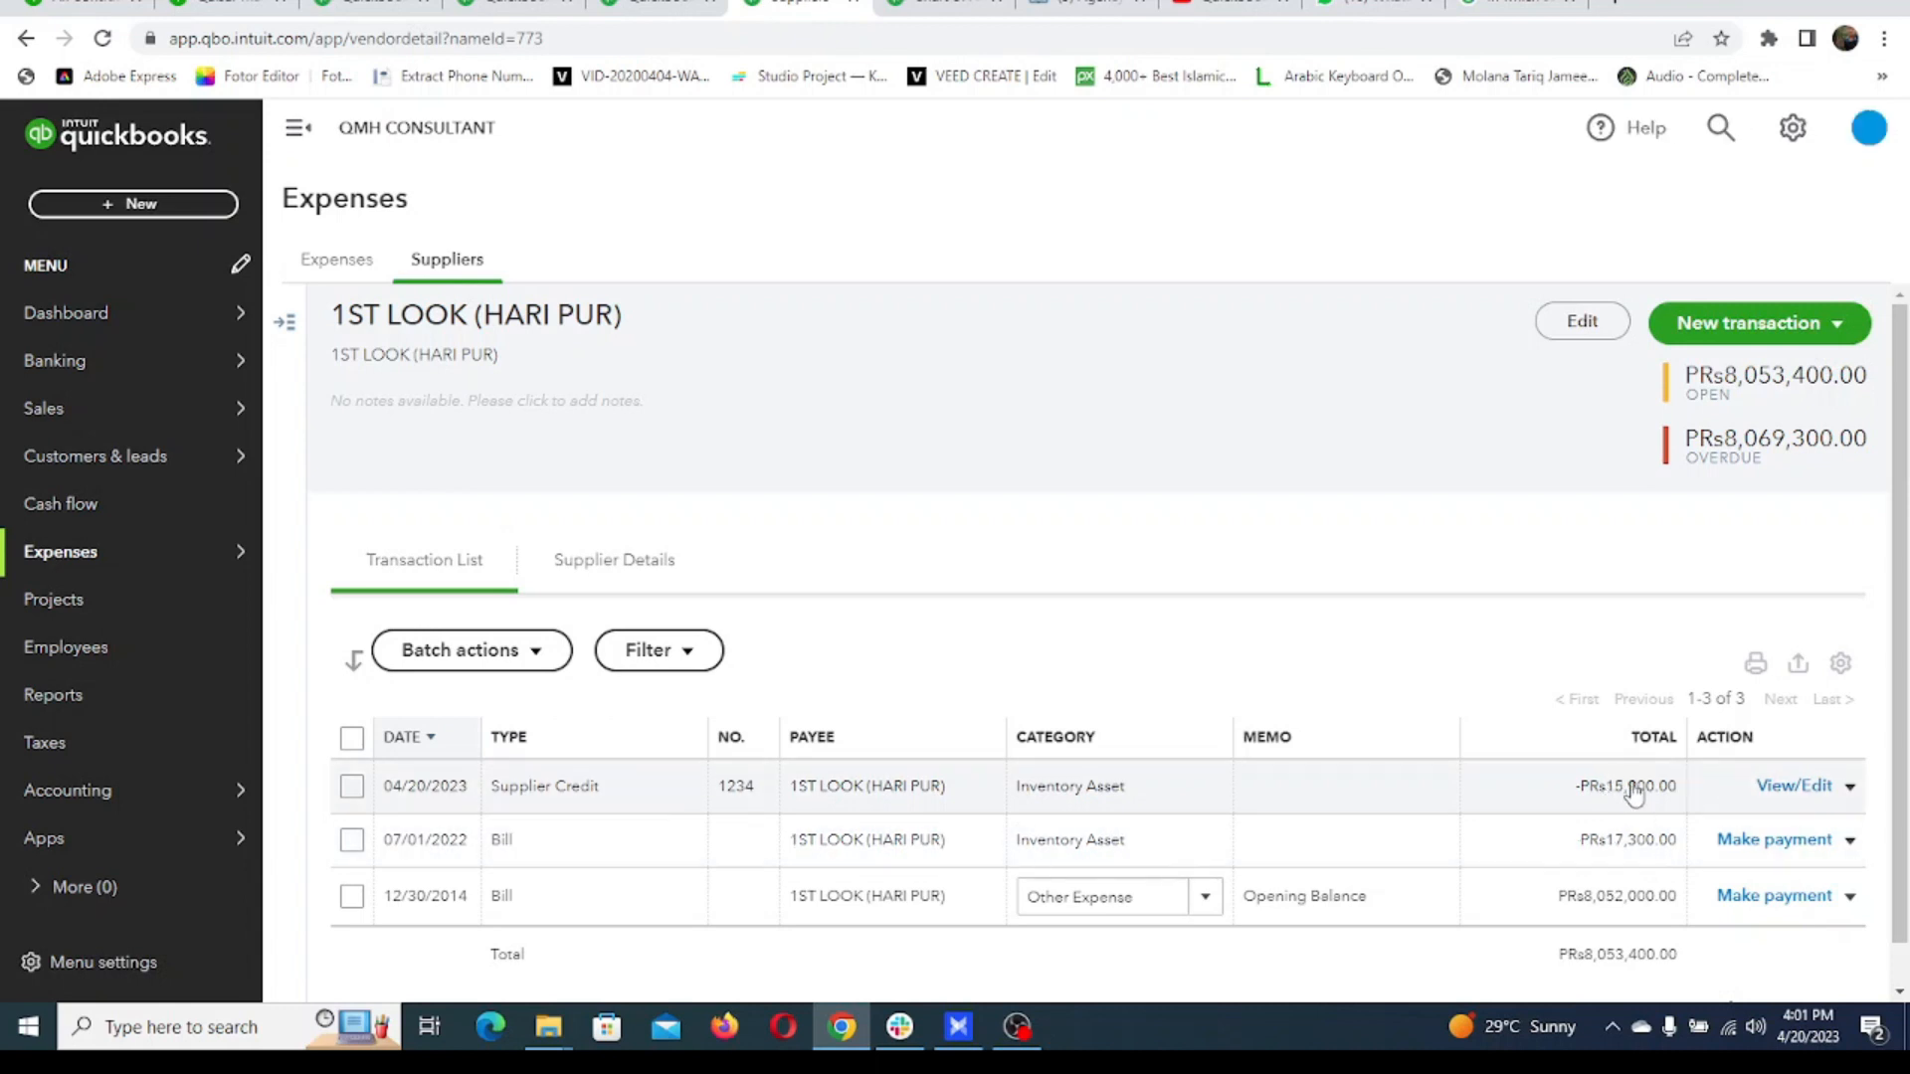
pyautogui.scroll(-1, 1580, 826)
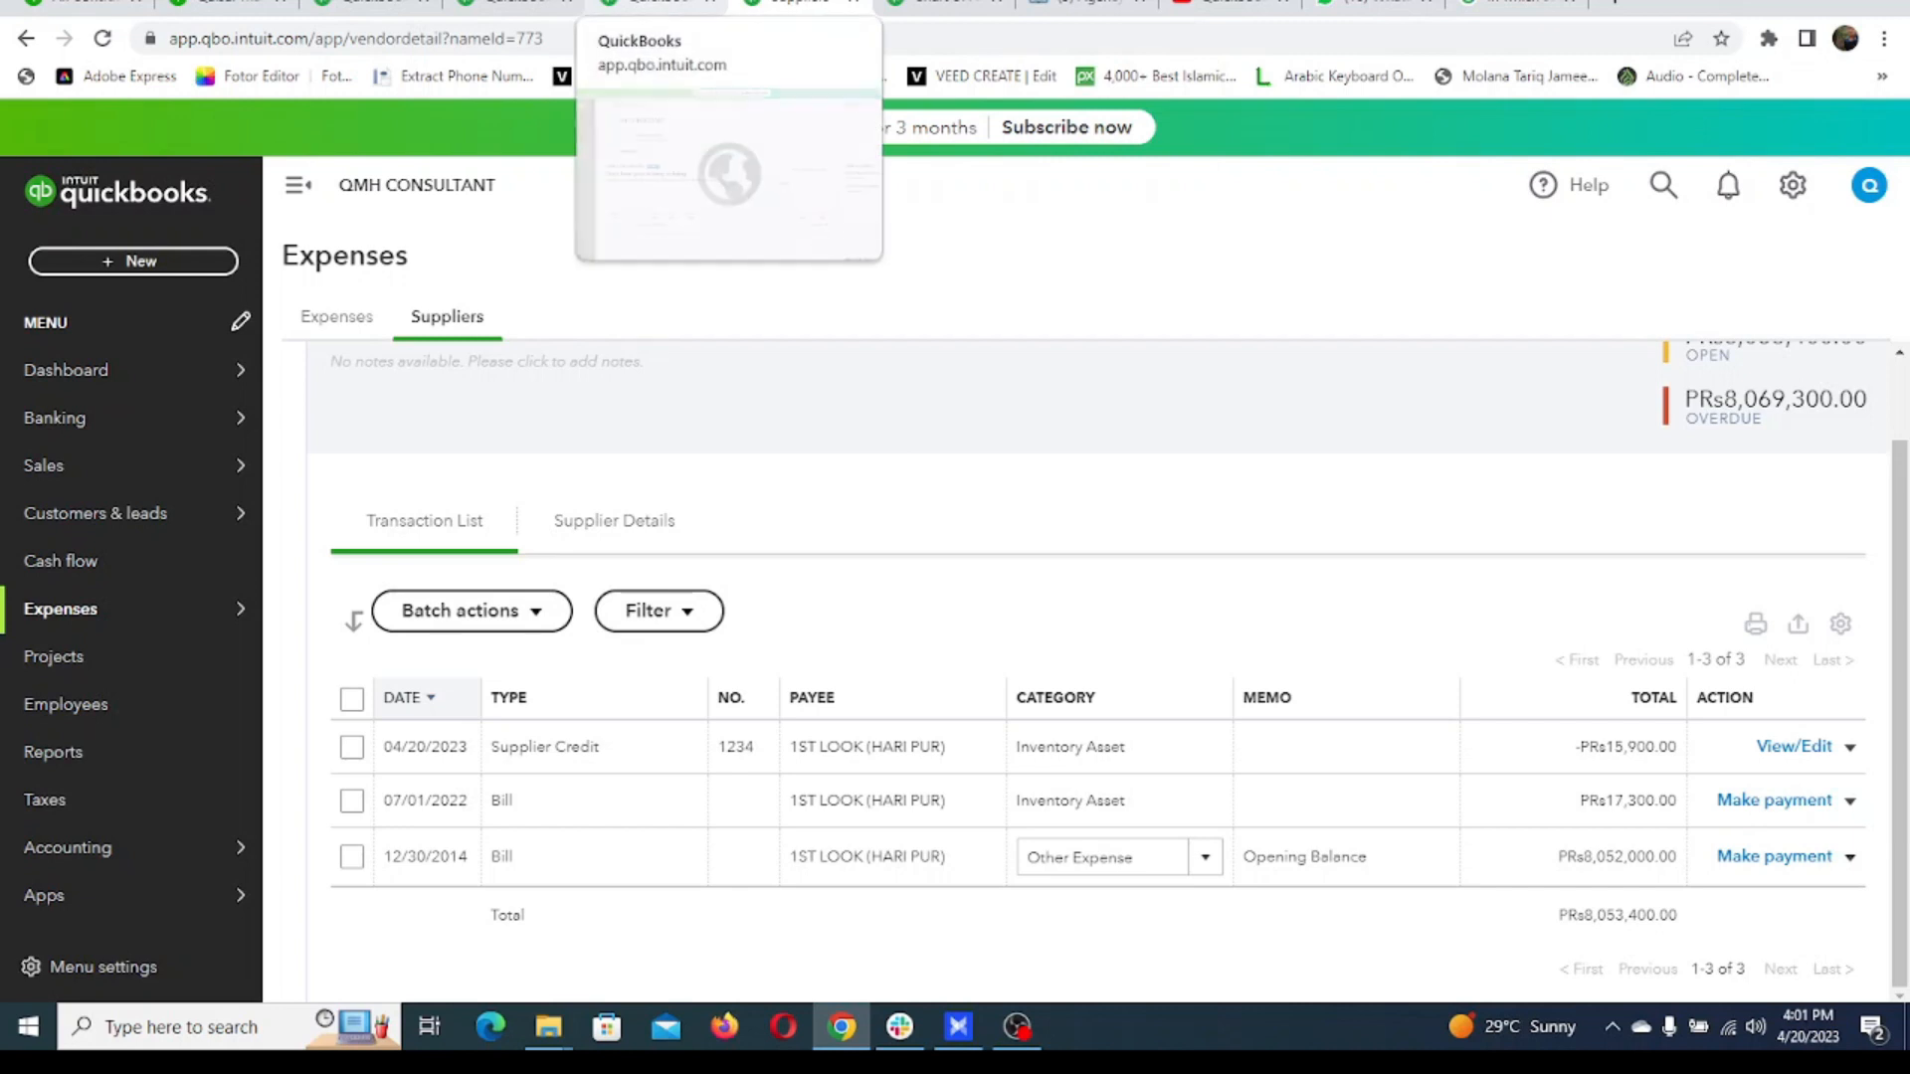
# Open the Products and Services list under Sales in the browser tab showing the dashboard.
pyautogui.click(652, 3)
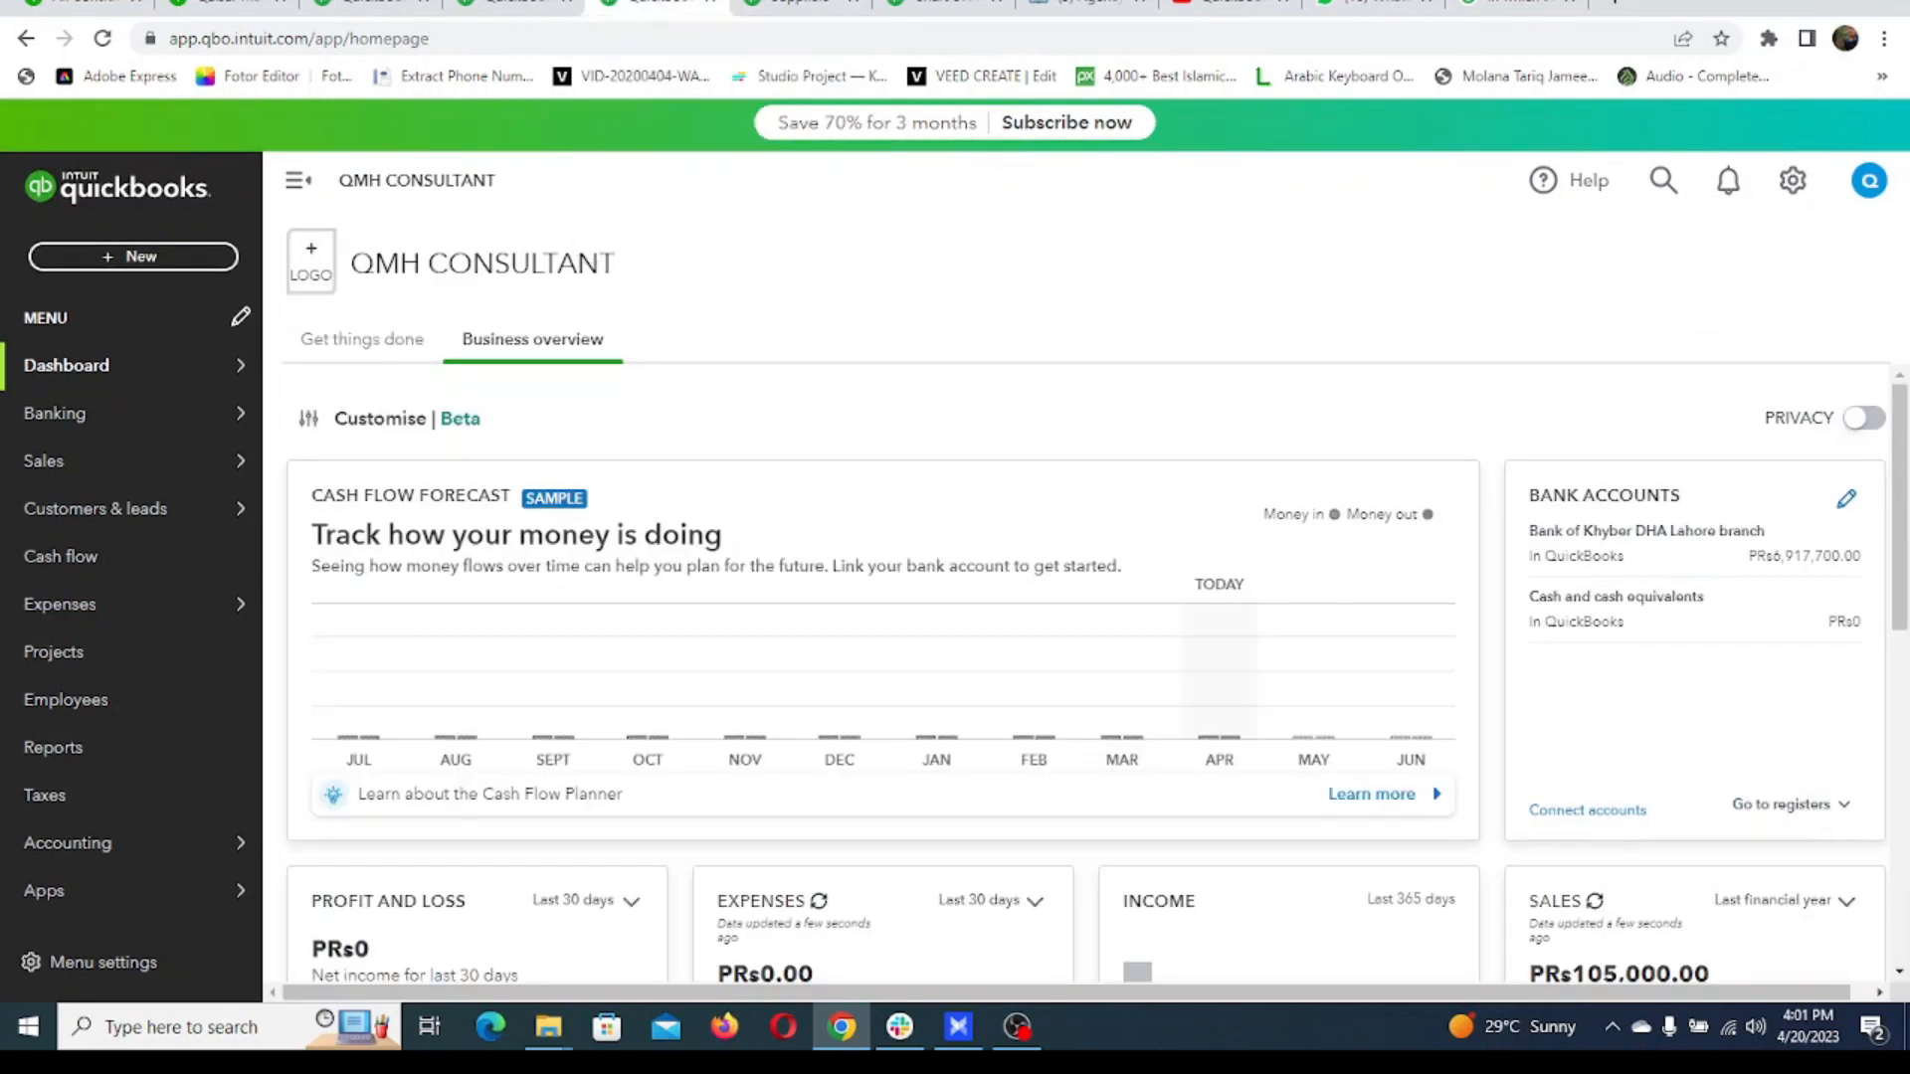
pyautogui.moveTo(129, 467)
pyautogui.click(391, 563)
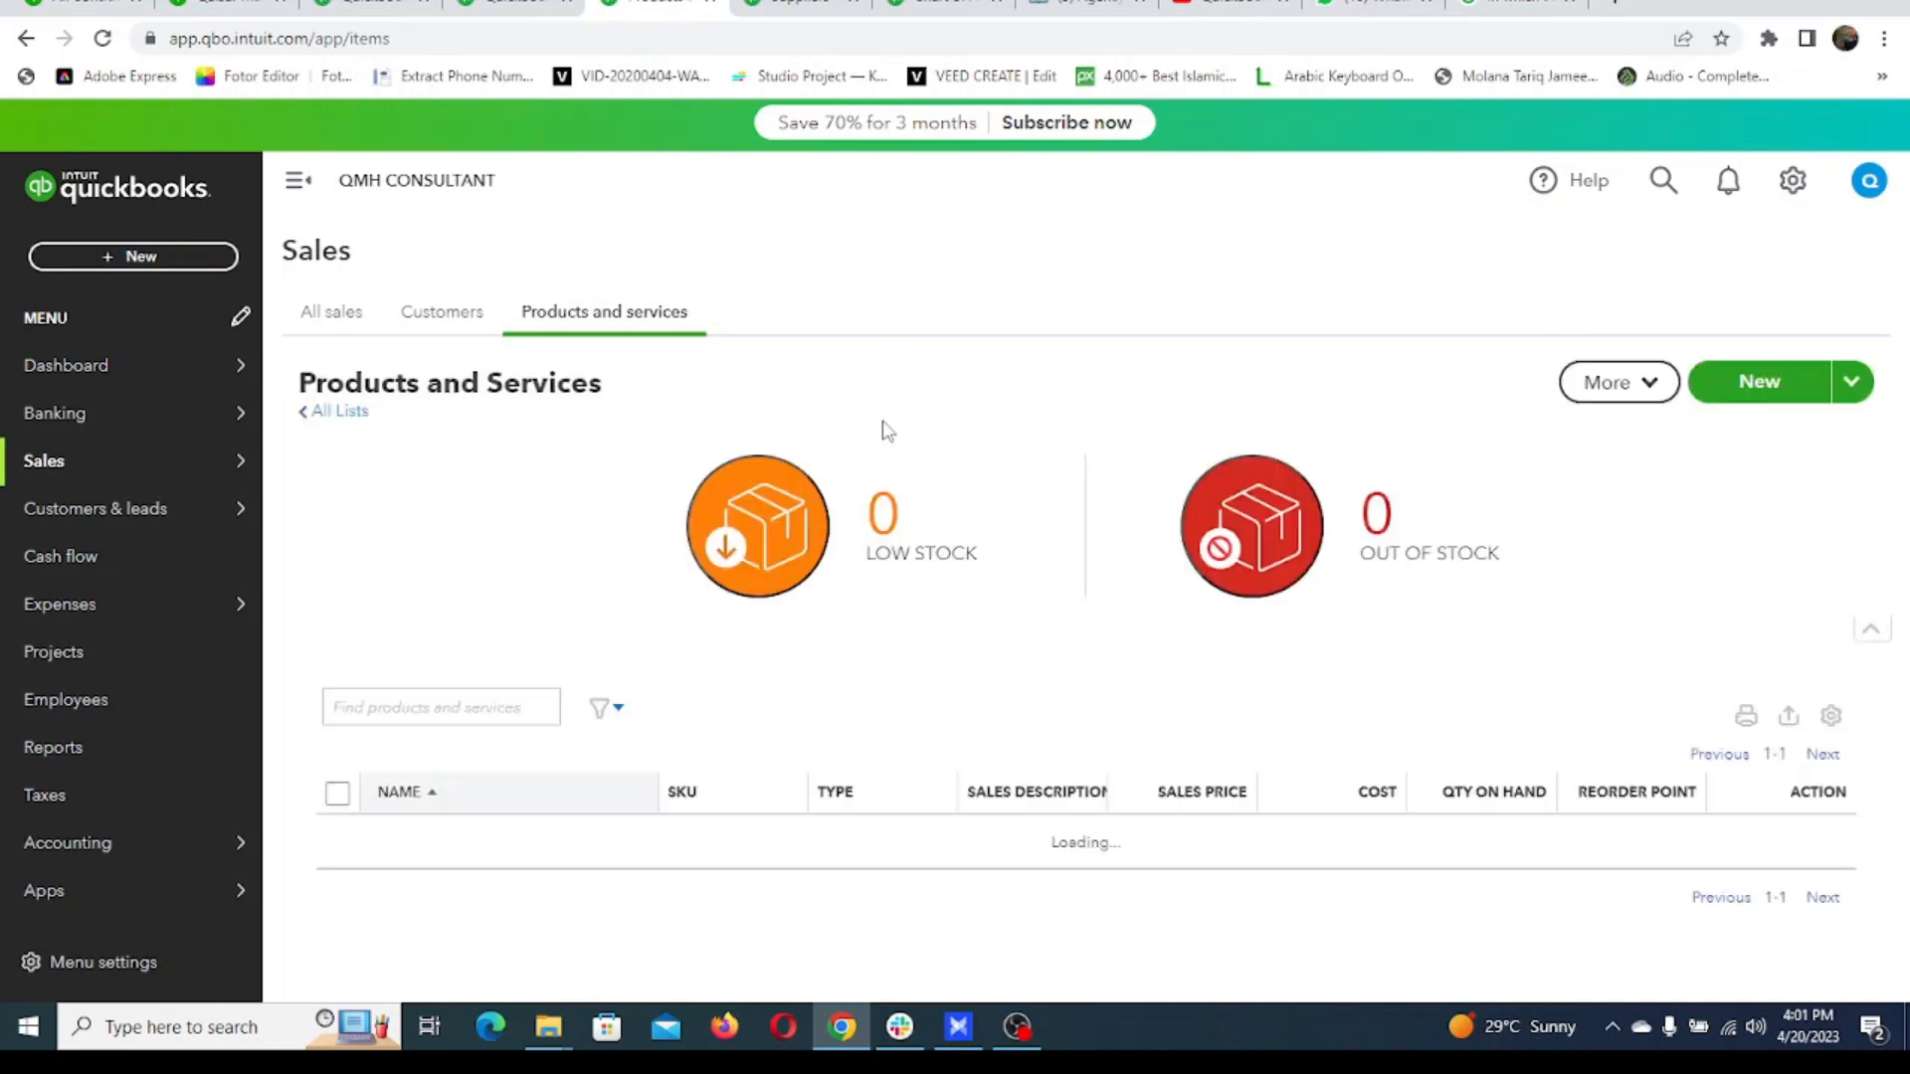
# Widen the Journal report's Description column to read the full name of the returned product.
pyautogui.click(535, 7)
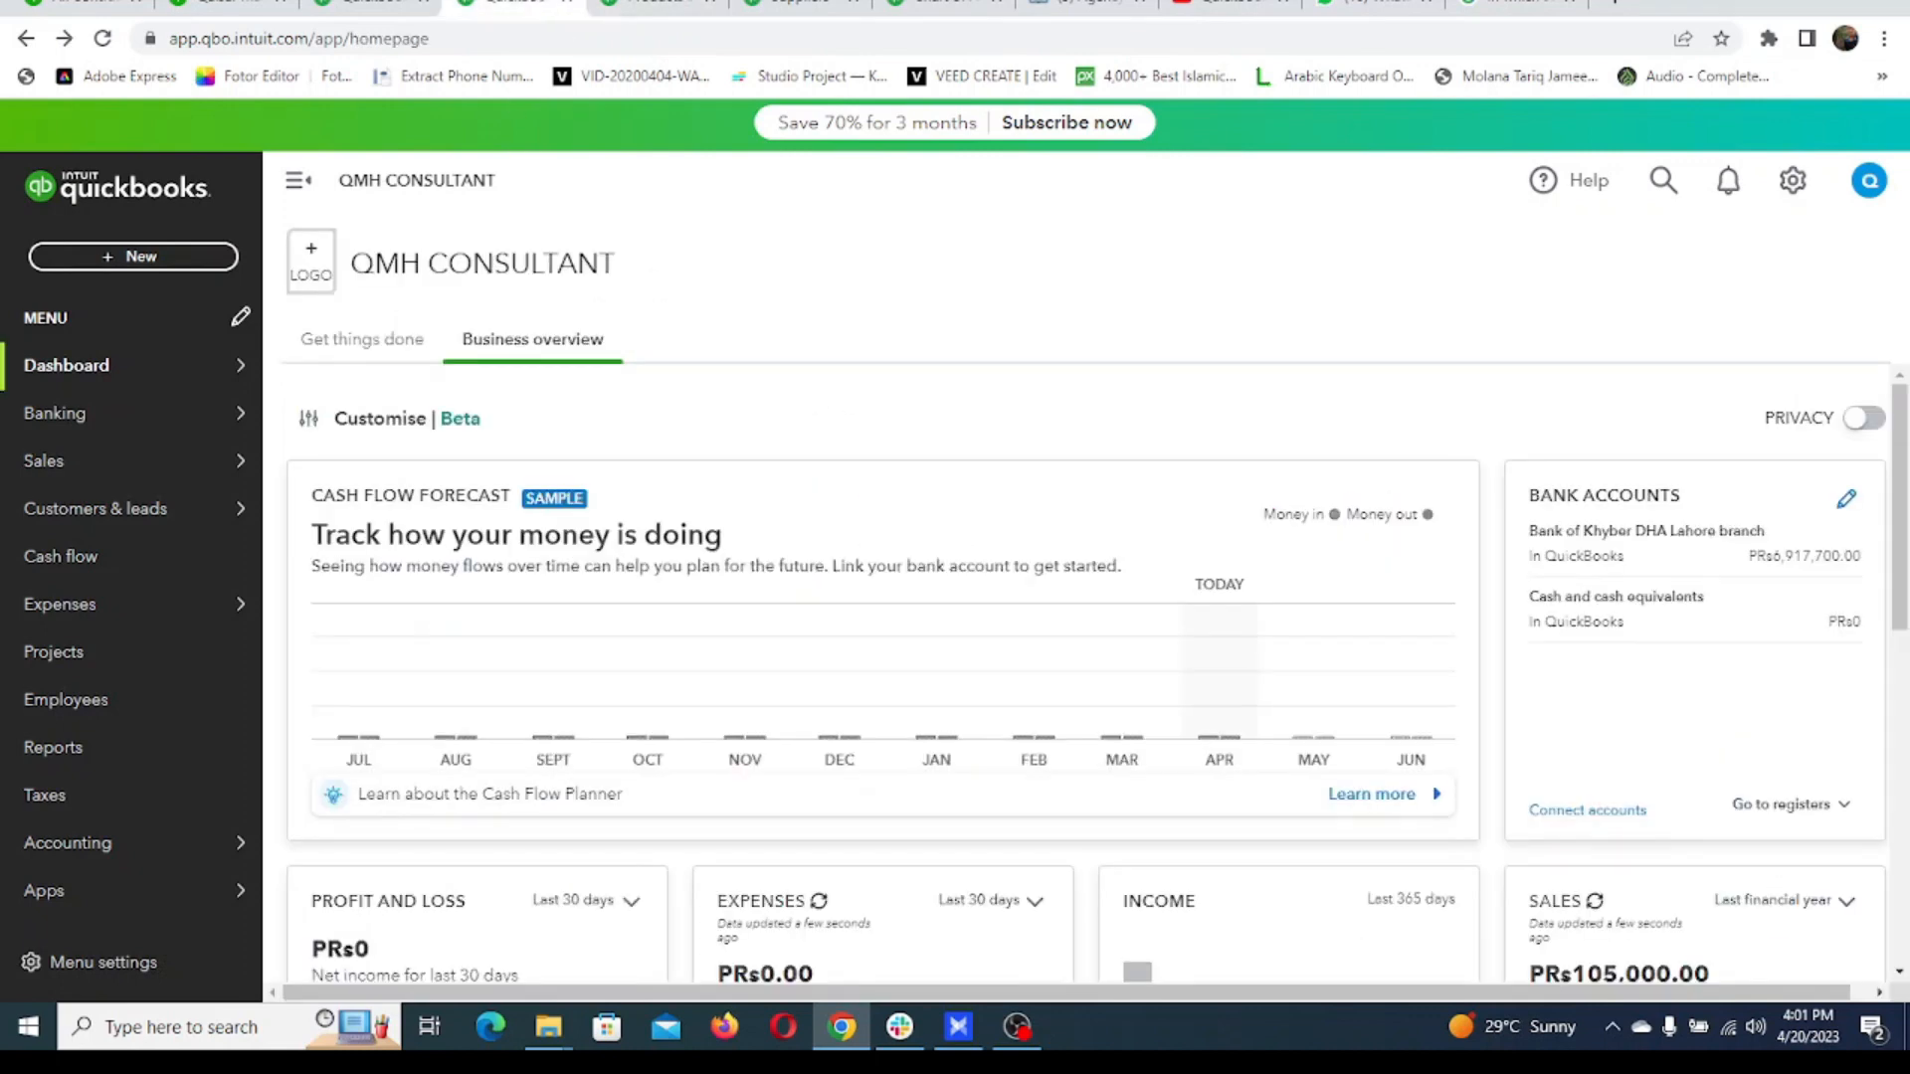
pyautogui.click(358, 8)
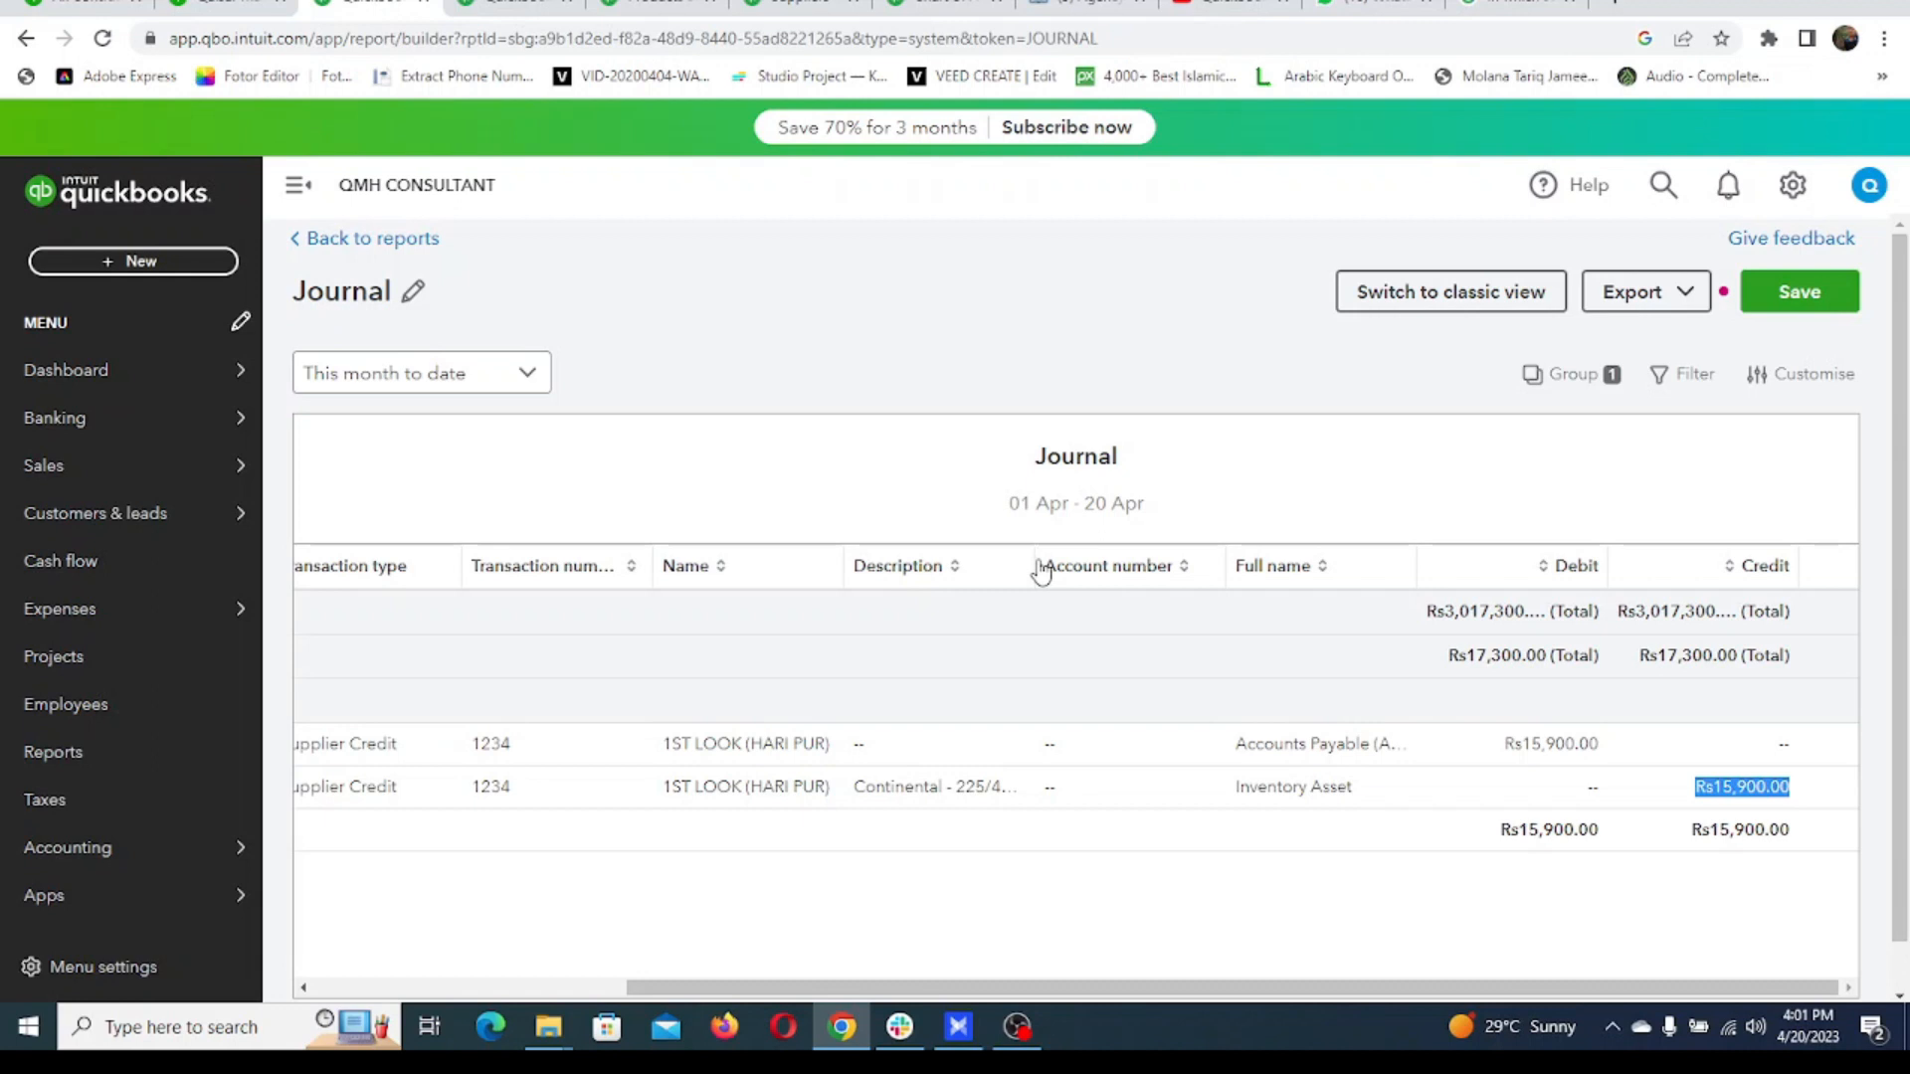
pyautogui.moveTo(1041, 574); pyautogui.dragTo(1251, 582)
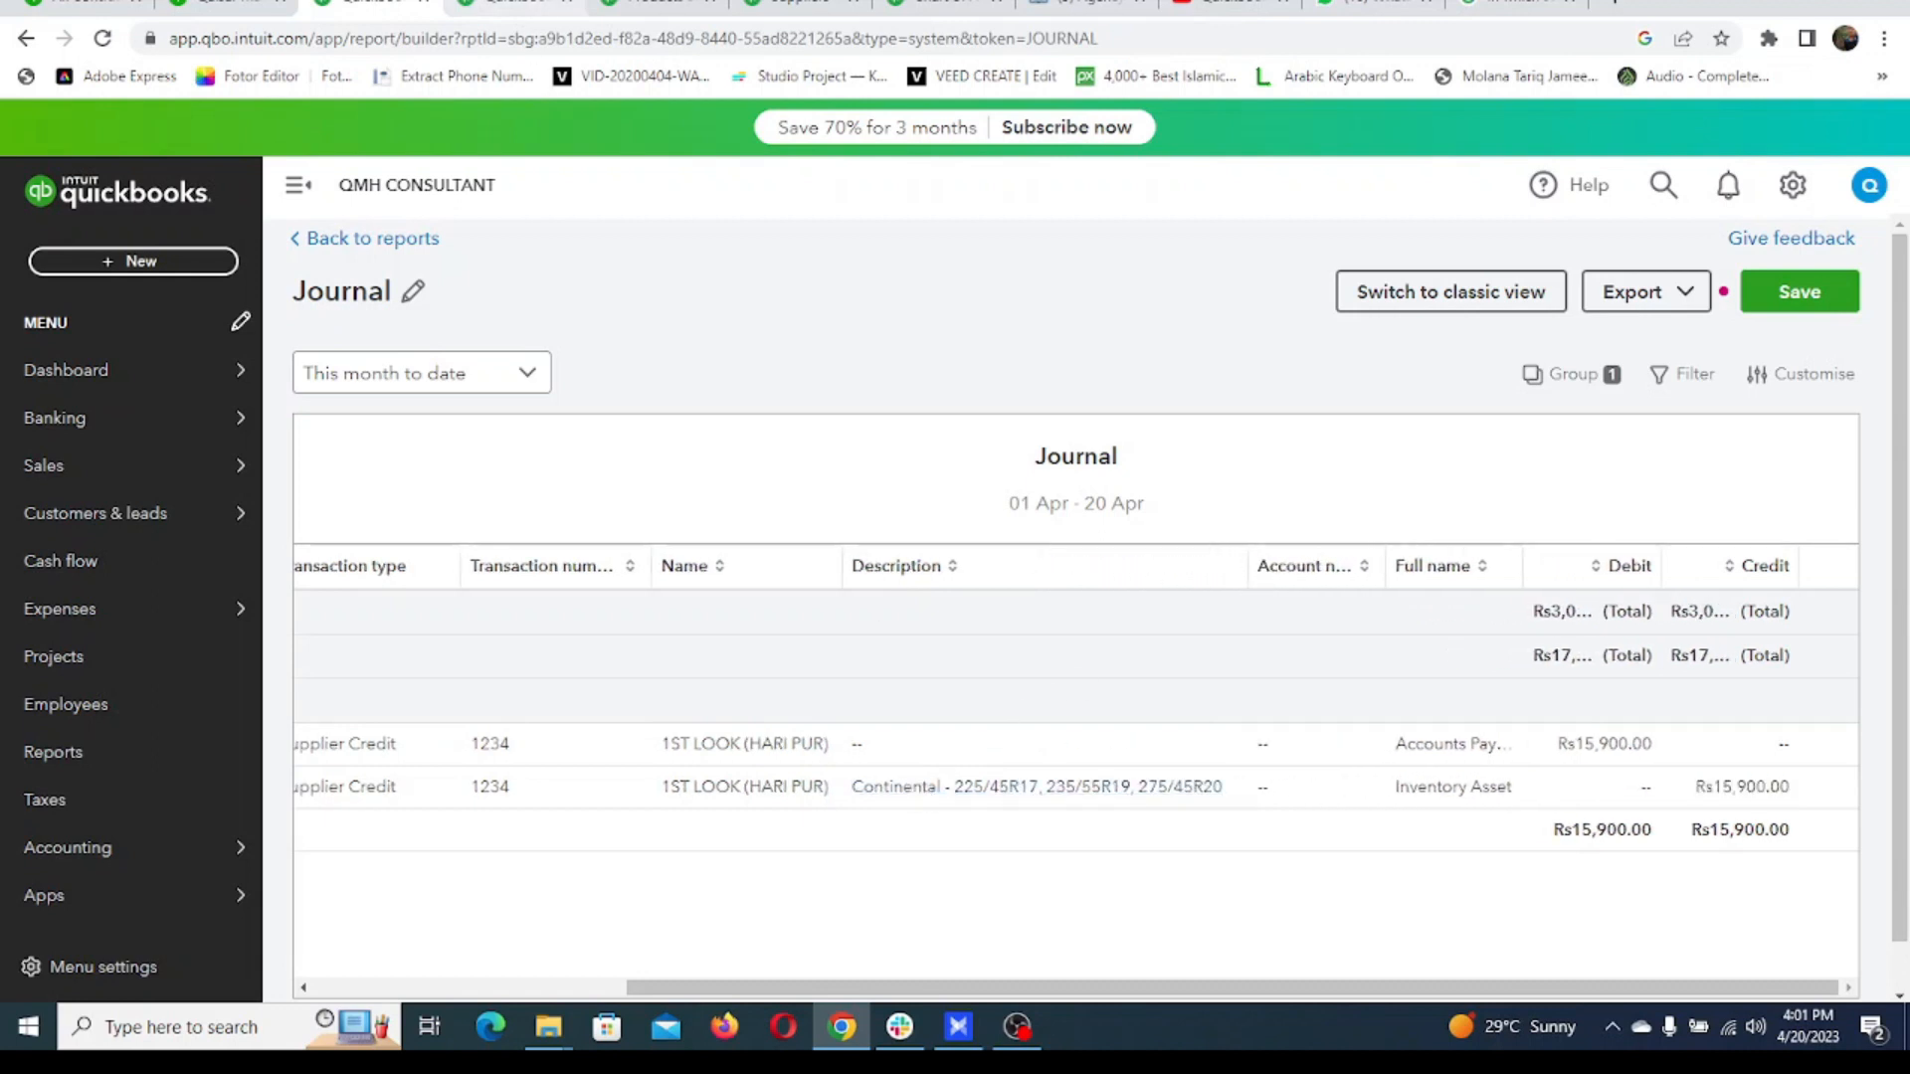
# Search the Products and Services list for "conti" to check the Continental item's cost and quantity on hand.
pyautogui.click(517, 5)
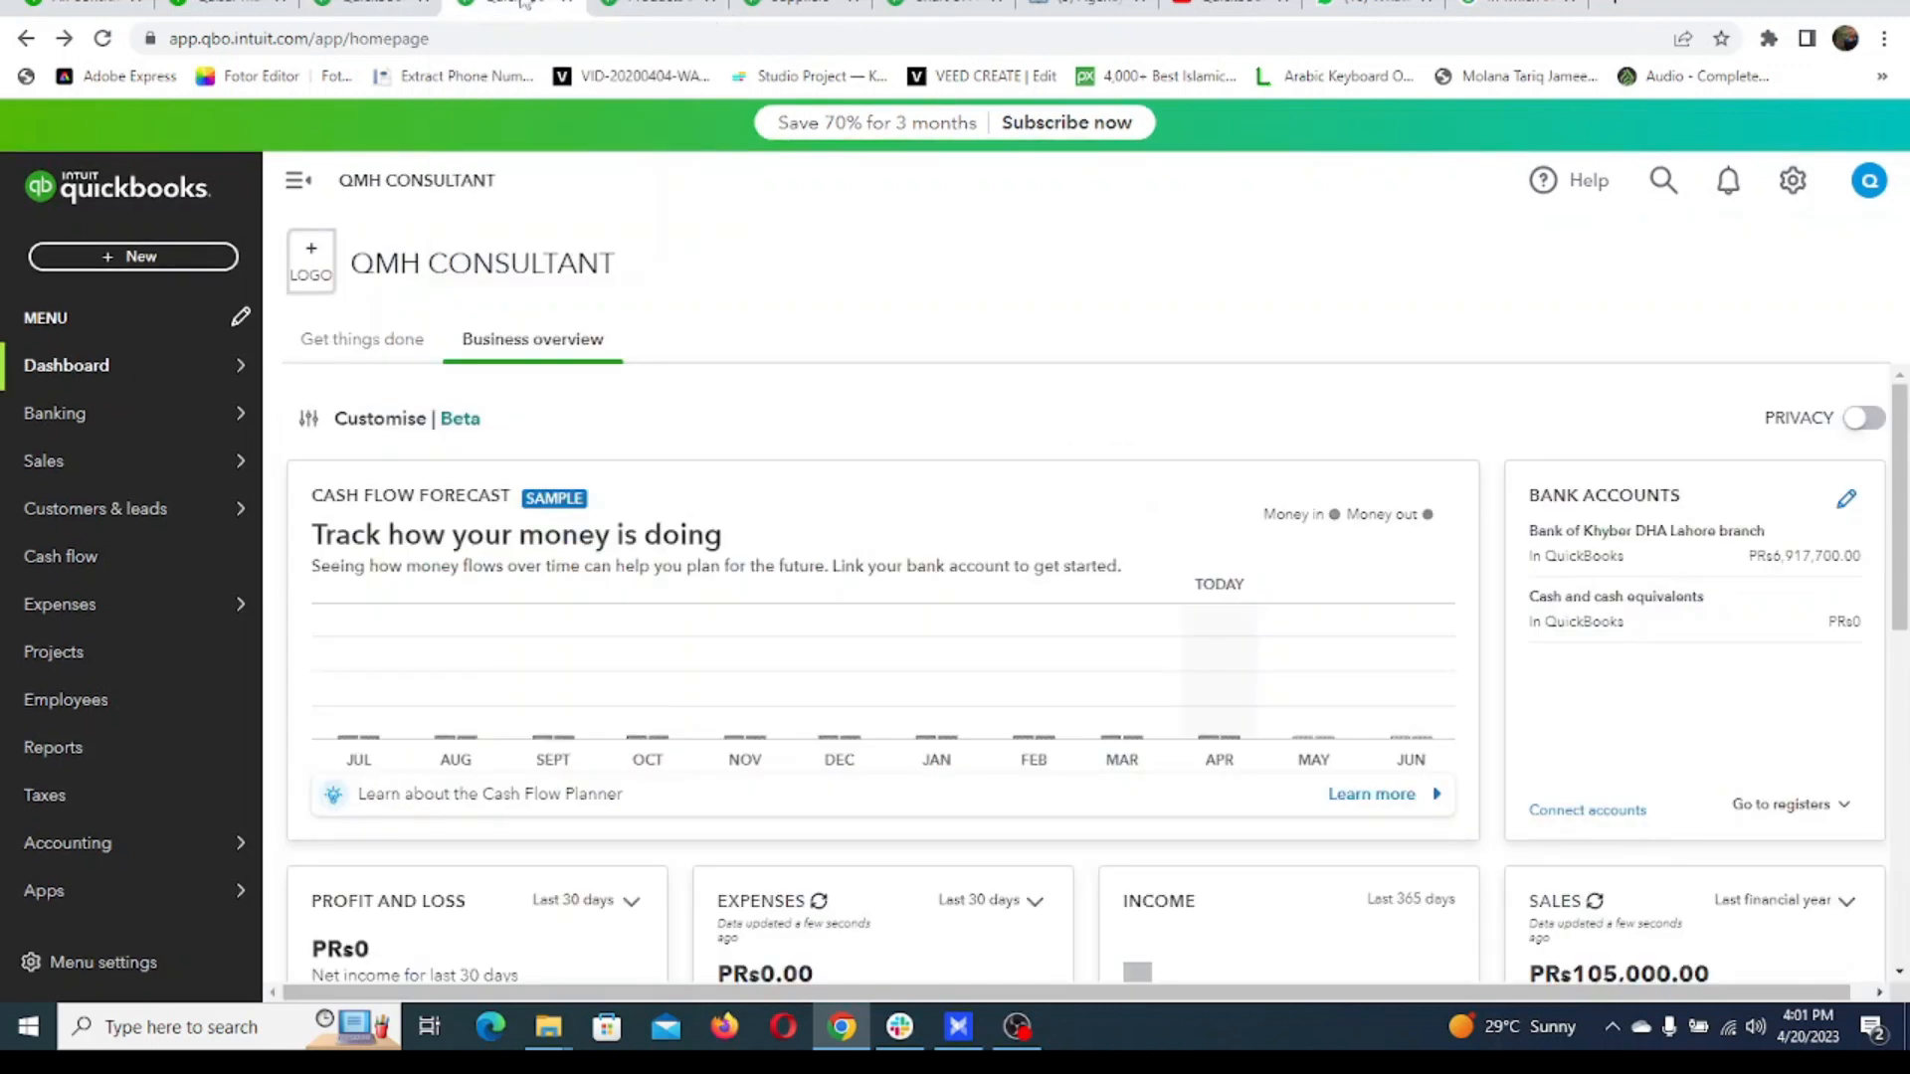
pyautogui.click(676, 8)
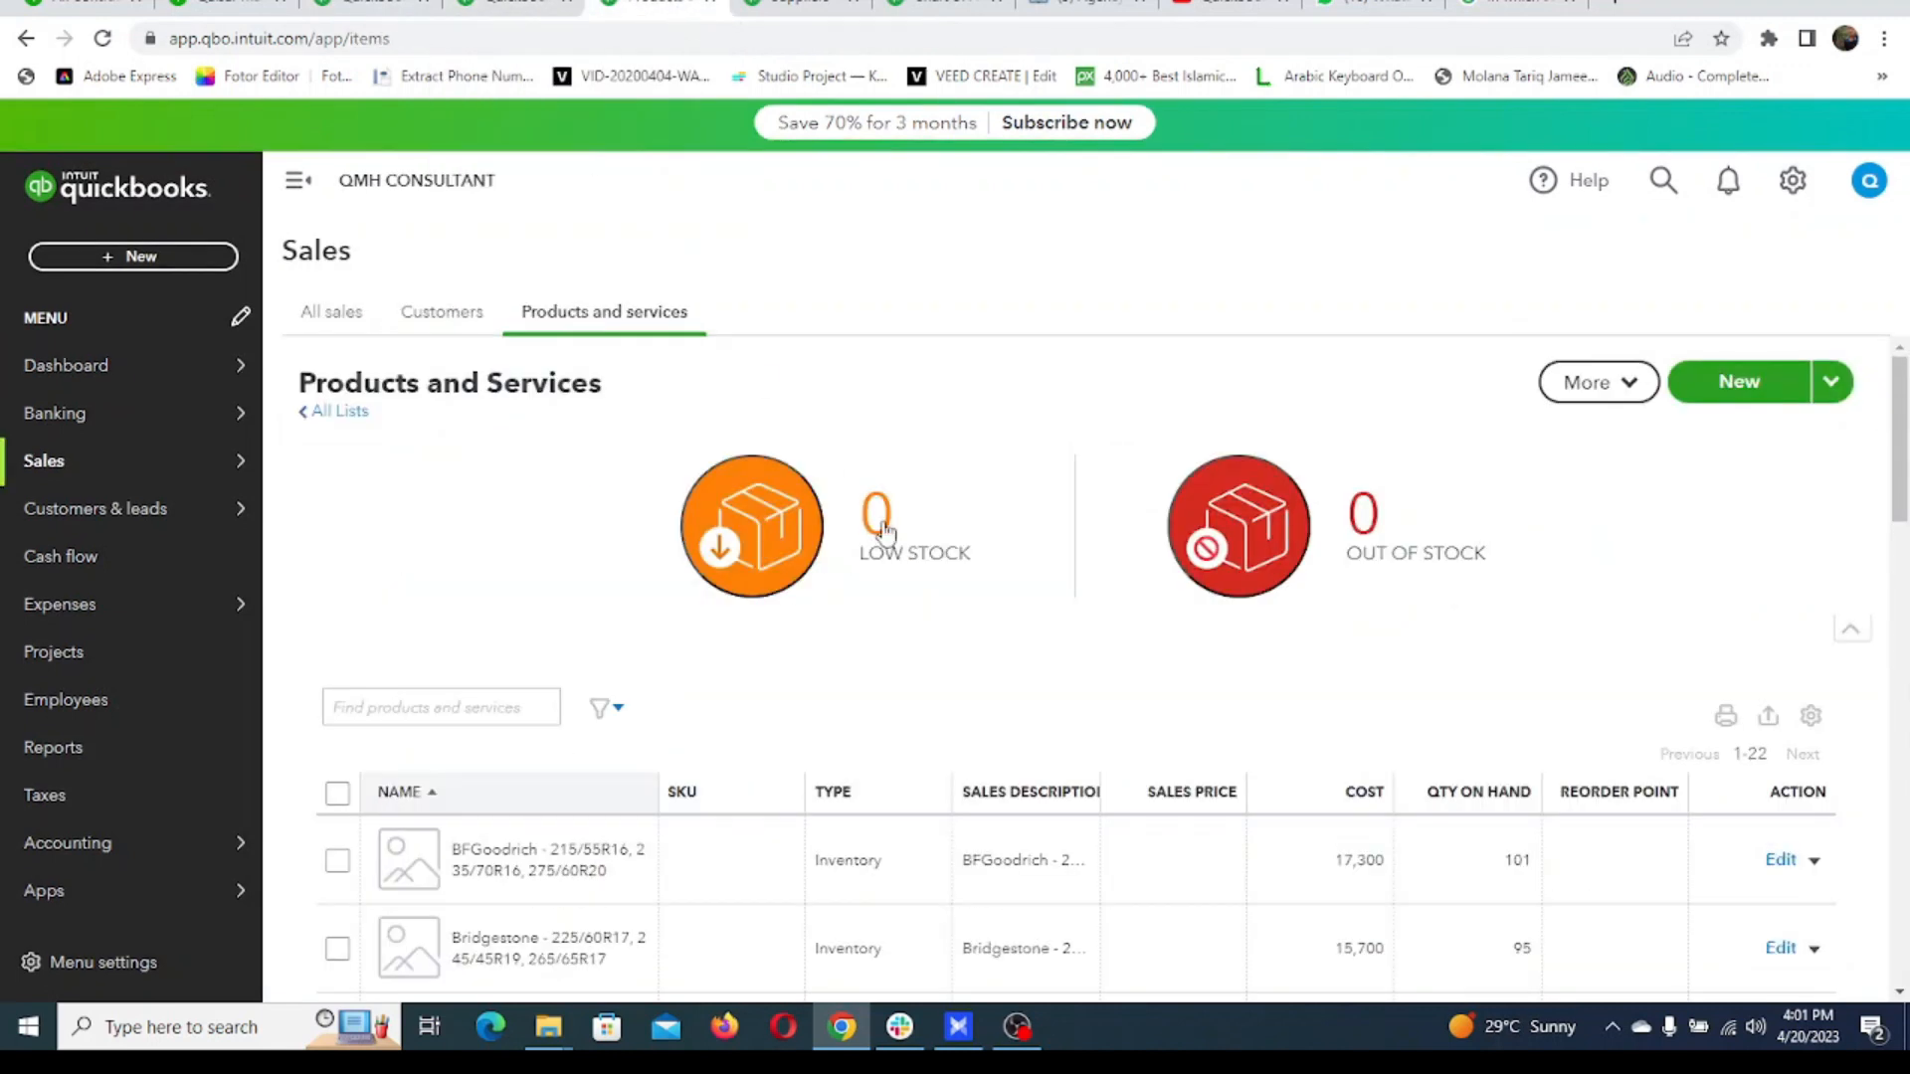
pyautogui.scroll(-3, 885, 532)
pyautogui.scroll(-2, 508, 607)
pyautogui.scroll(5, 545, 623)
pyautogui.click(468, 425)
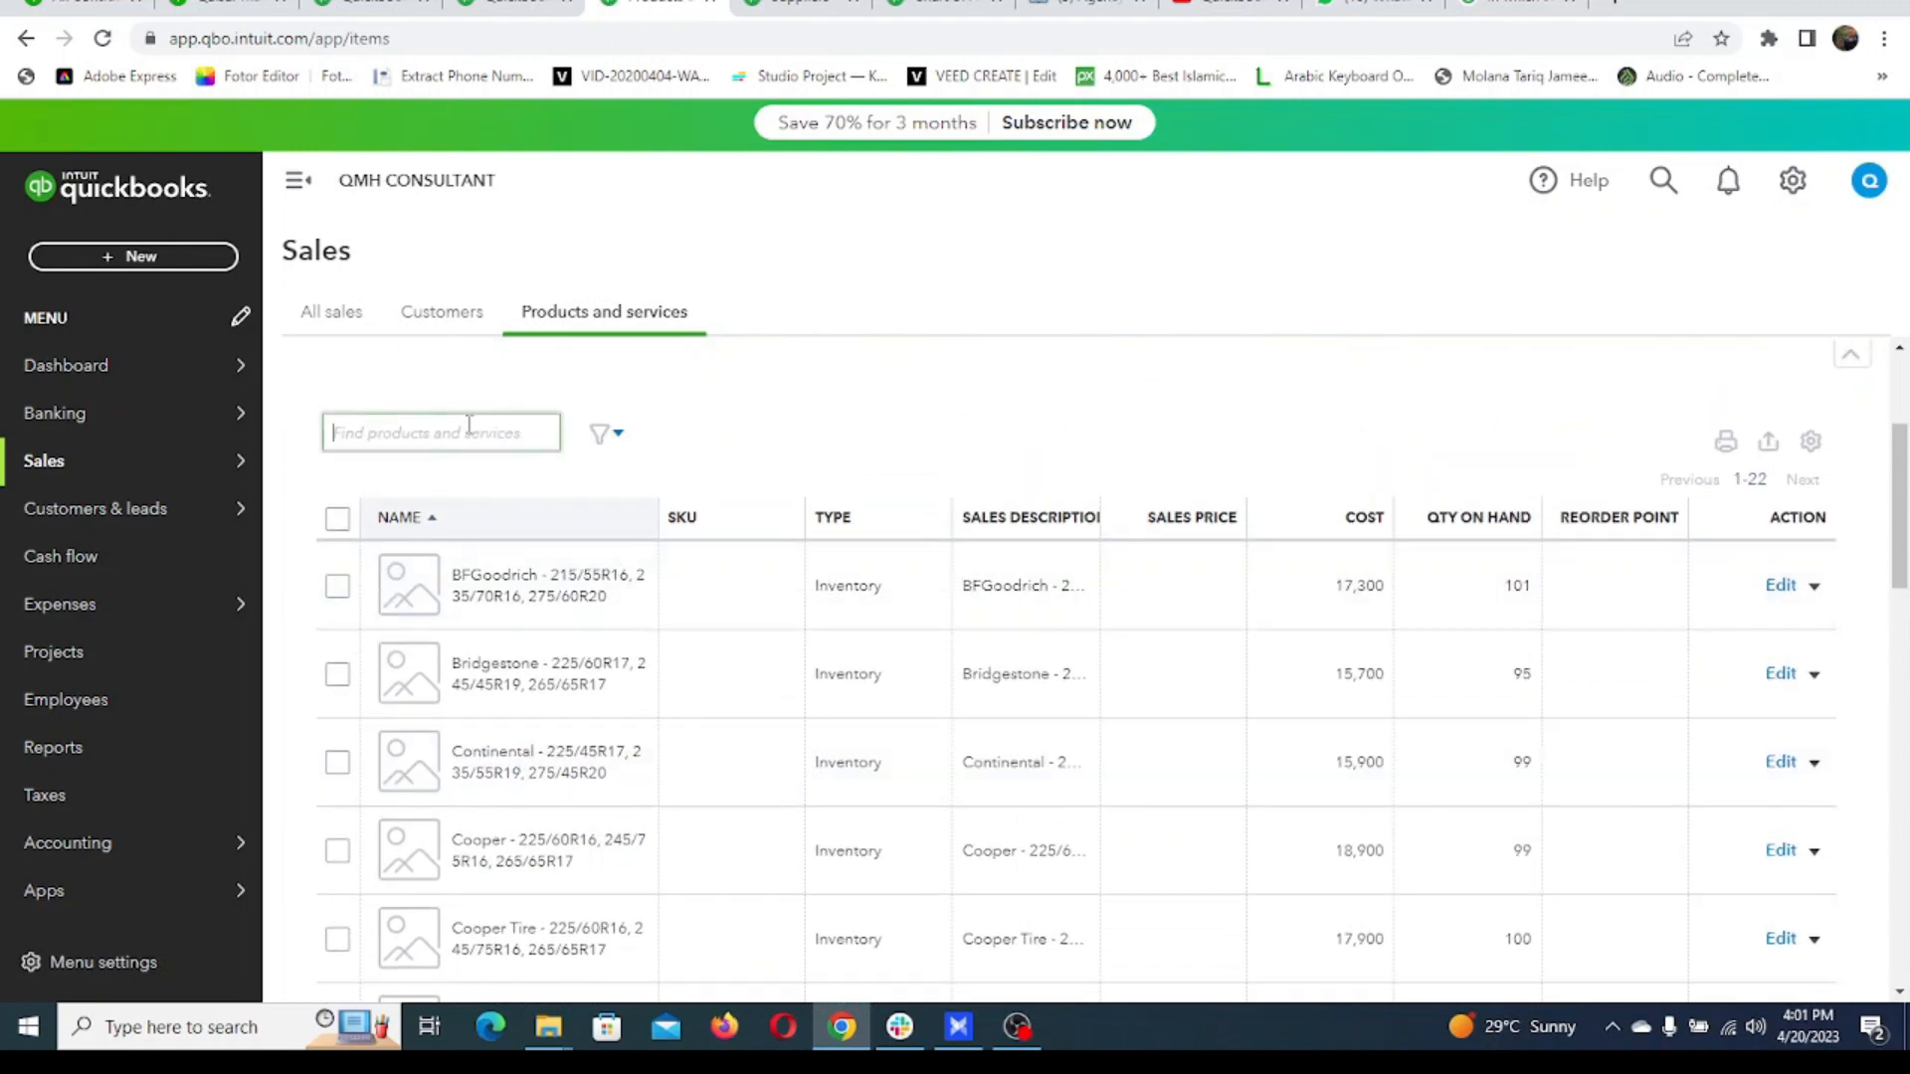
pyautogui.write('conti')
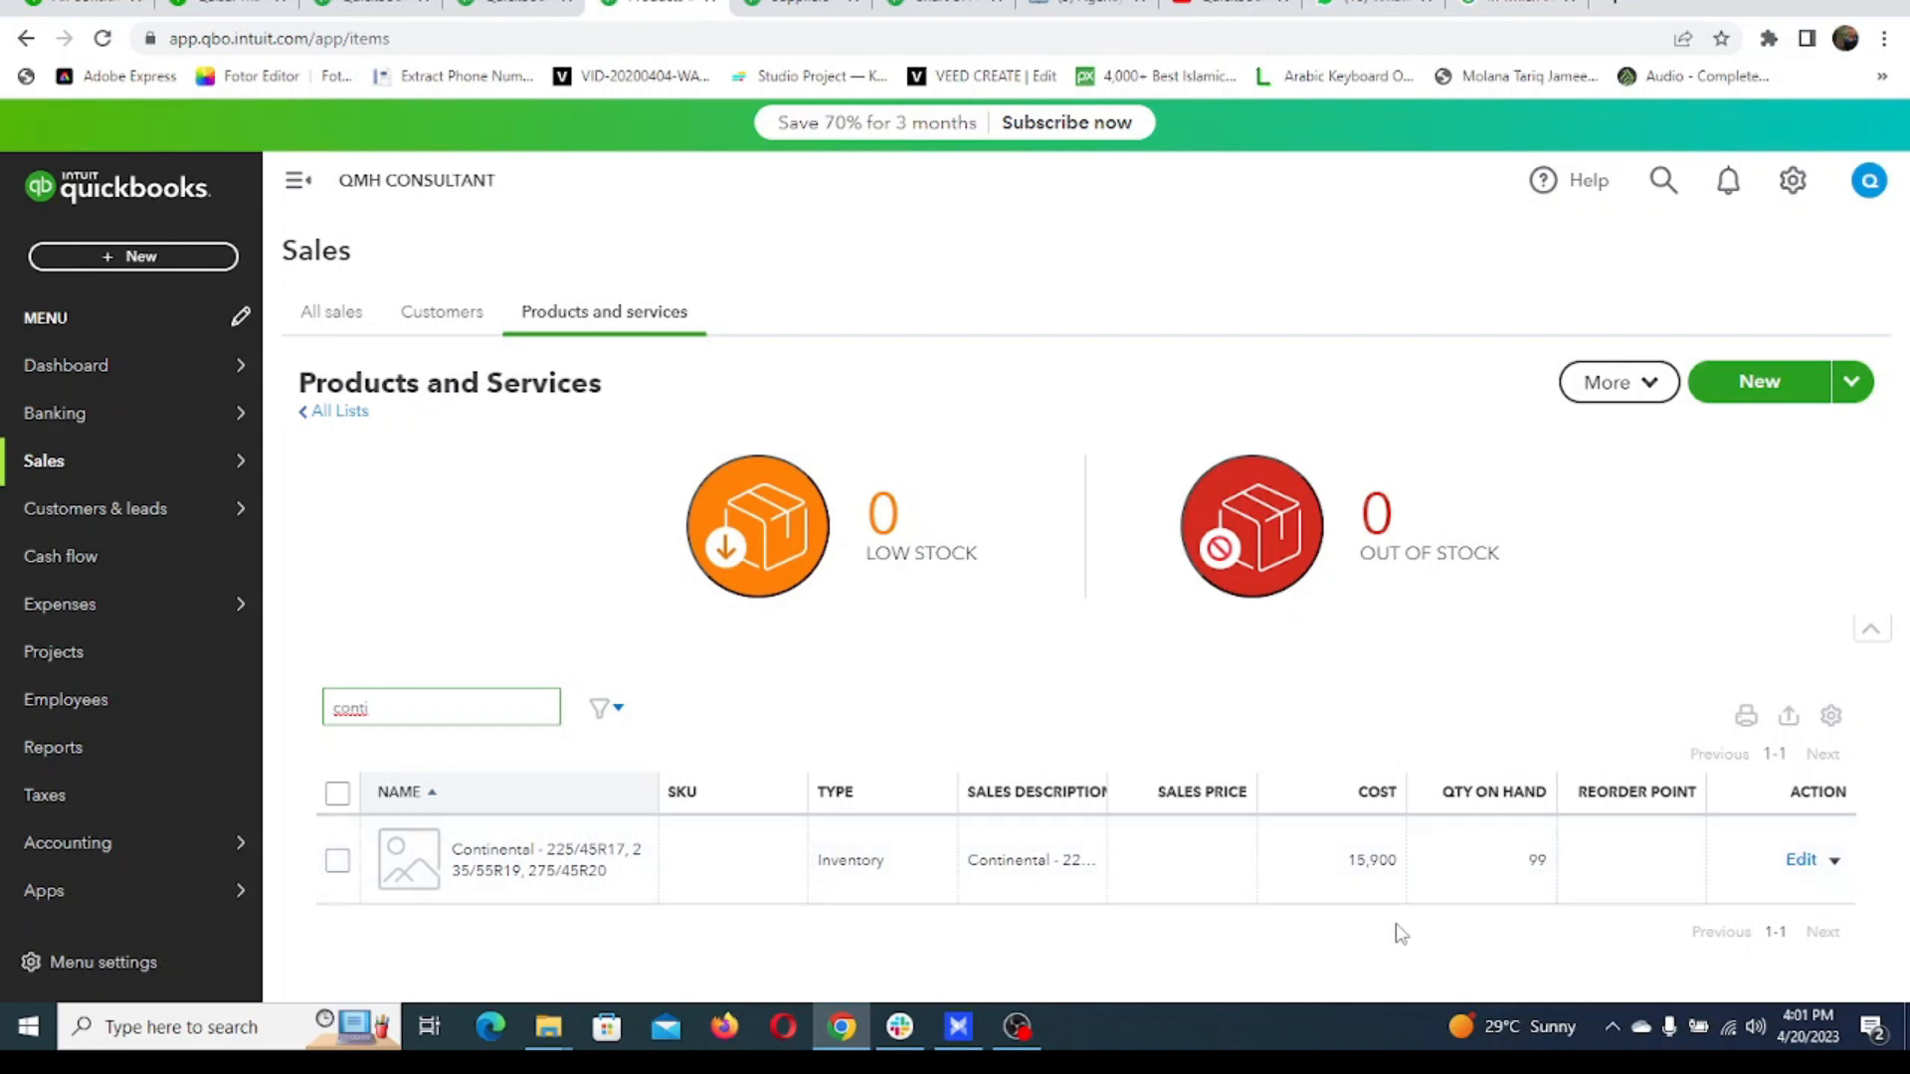
# Run the report for the Continental product and examine its supplier credit entry, including class, quantity, rate, amount and balance.
pyautogui.click(1833, 861)
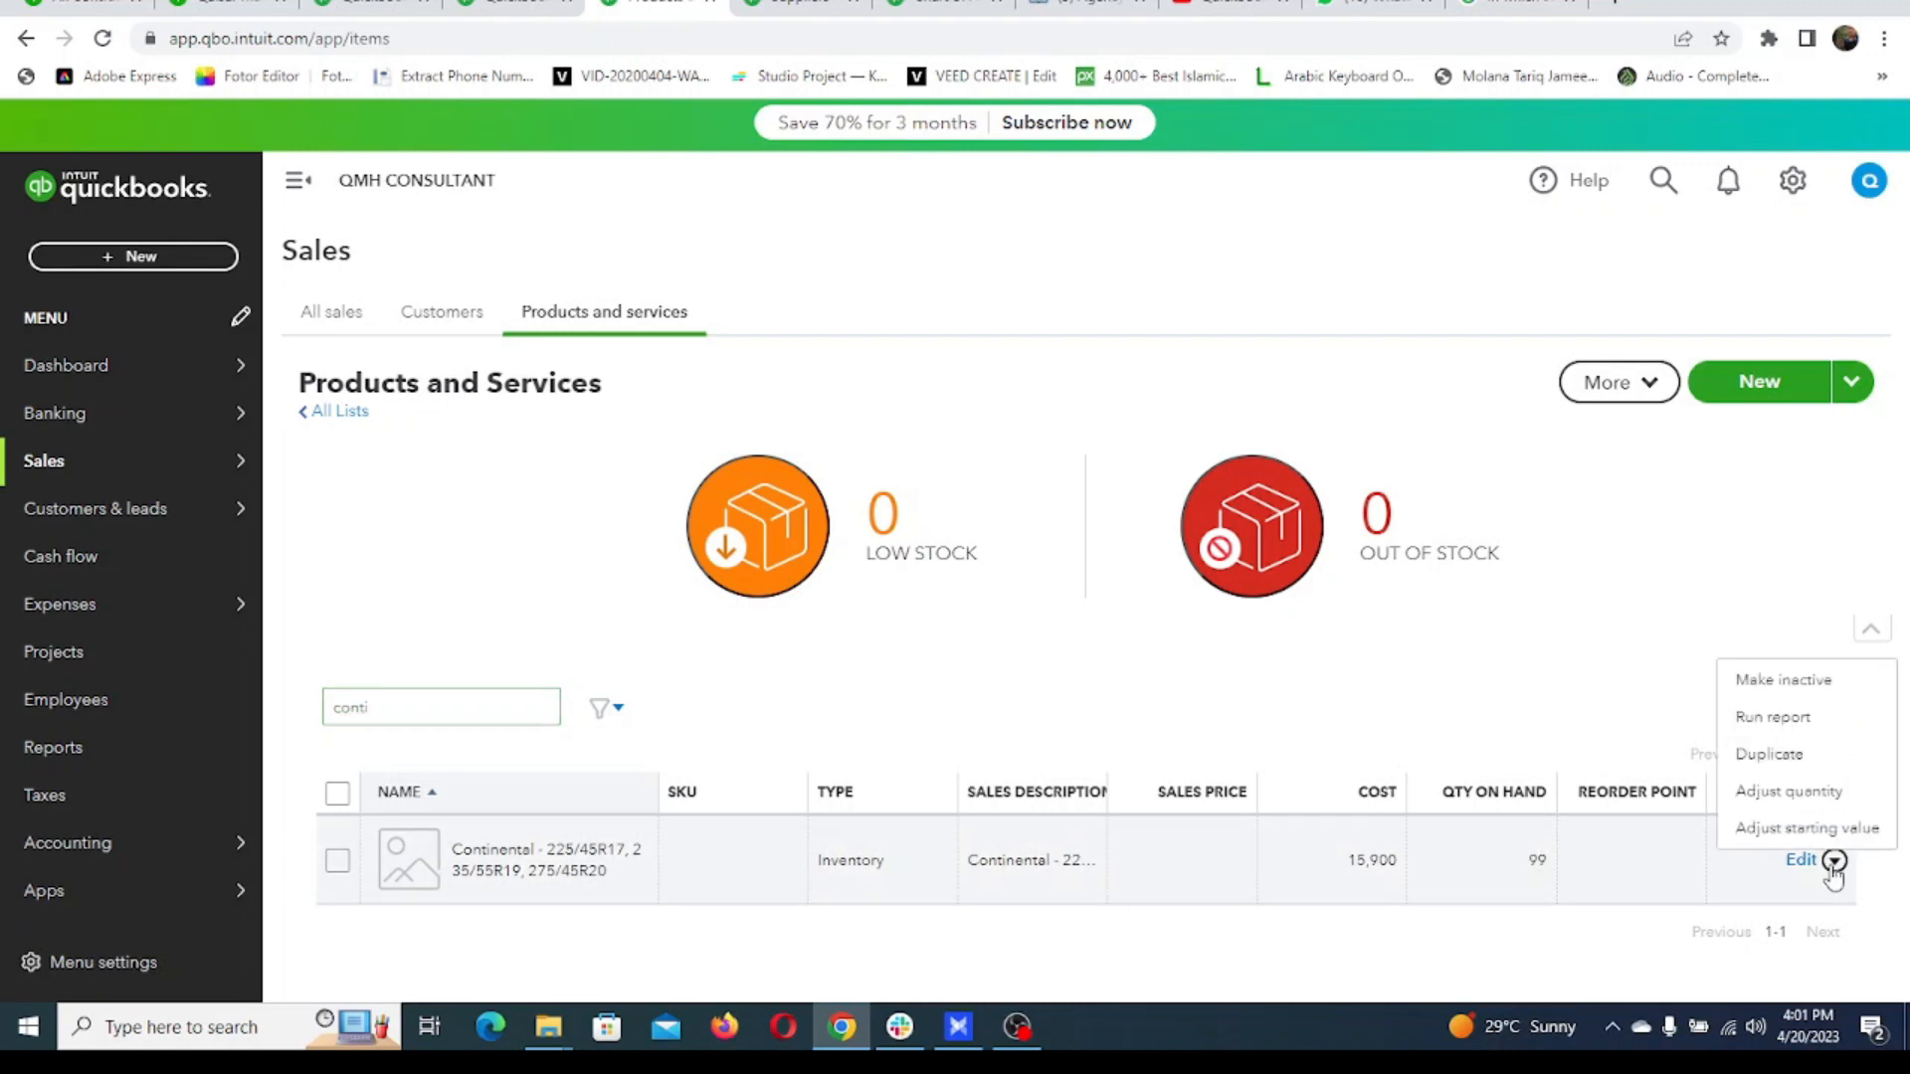
pyautogui.click(1796, 726)
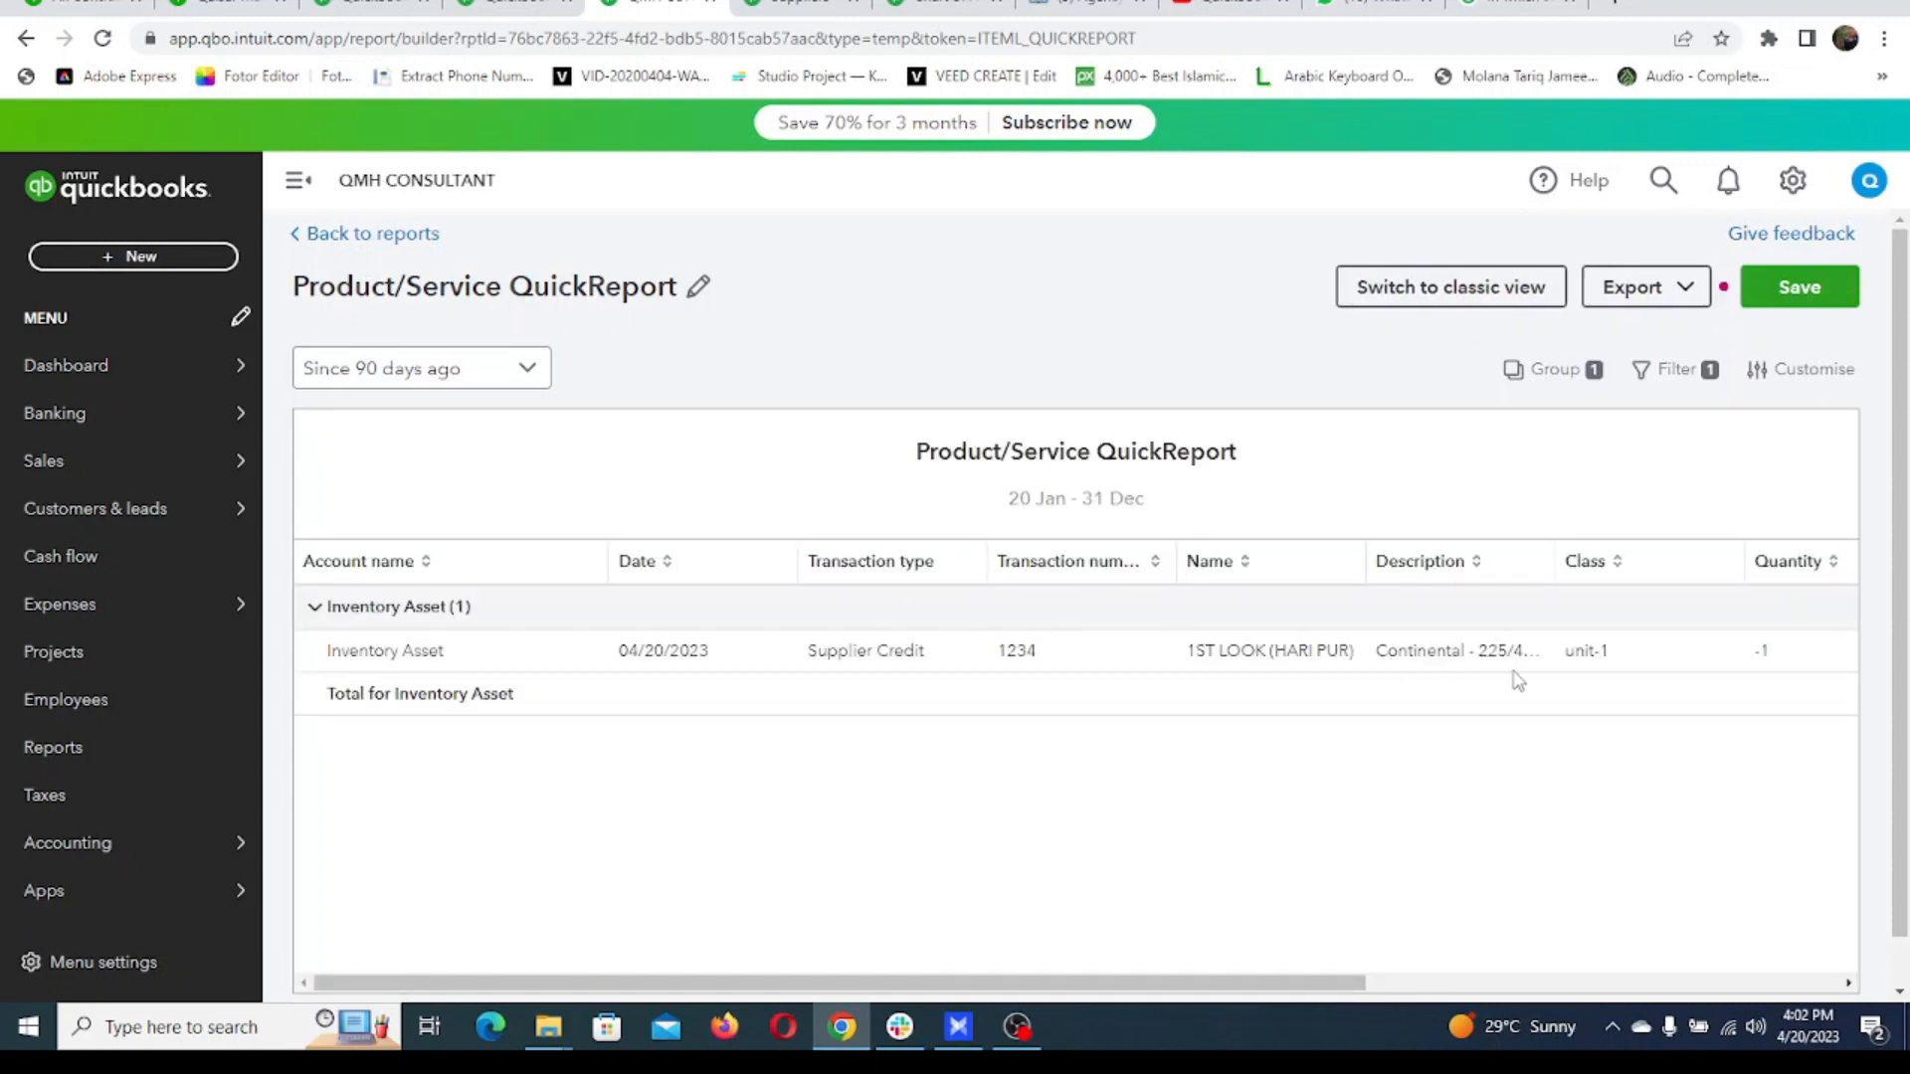
pyautogui.hscroll(7, 1459, 665)
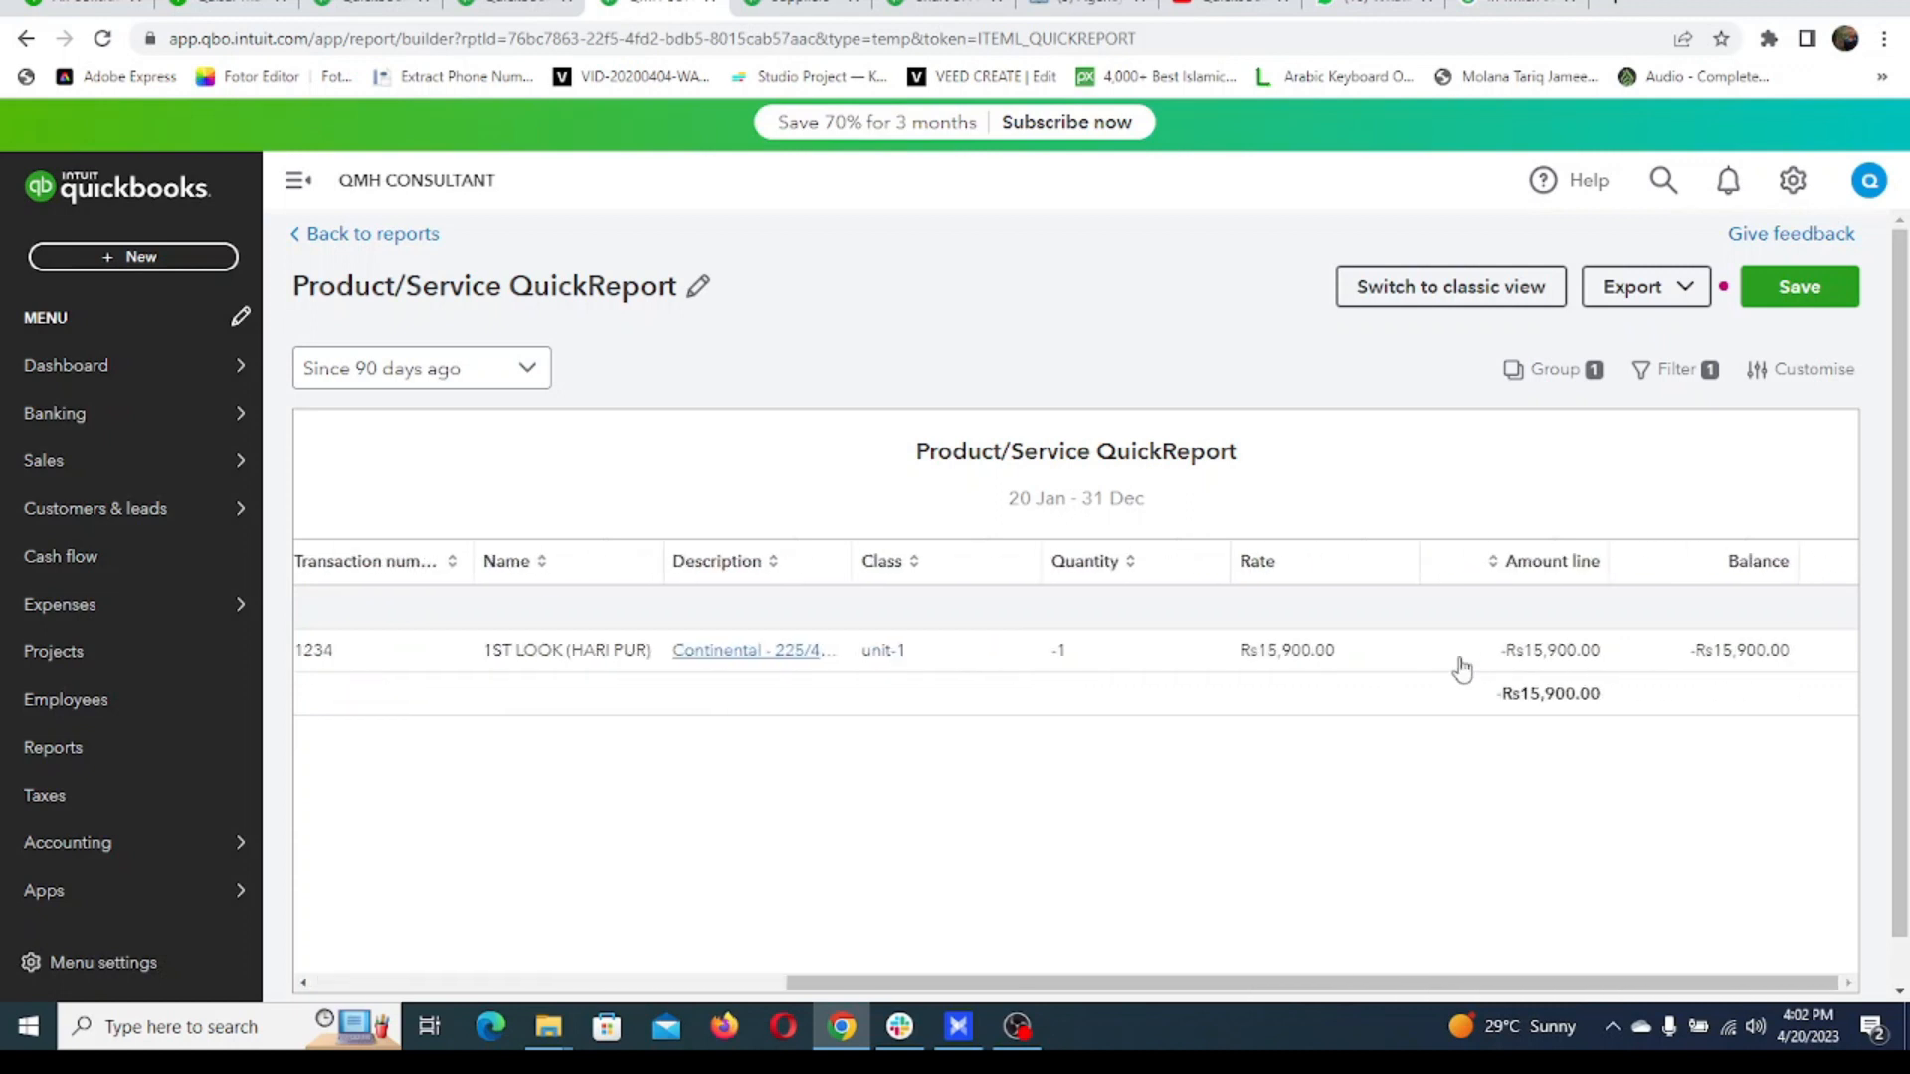